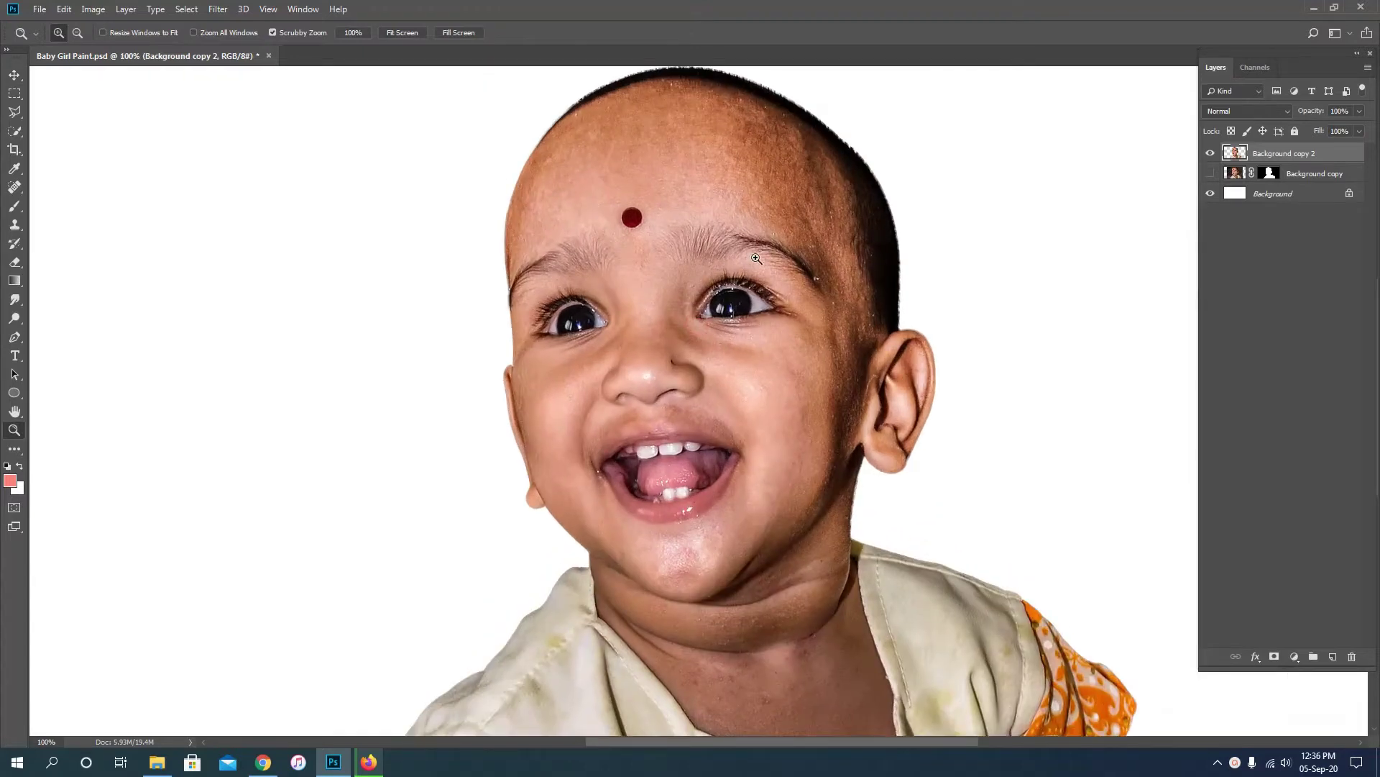
Step: Choose the Rough Round Bristle mixer brush and blend the upper-left forehead skin
{"action": "left_click", "coordinate": [727, 225]}
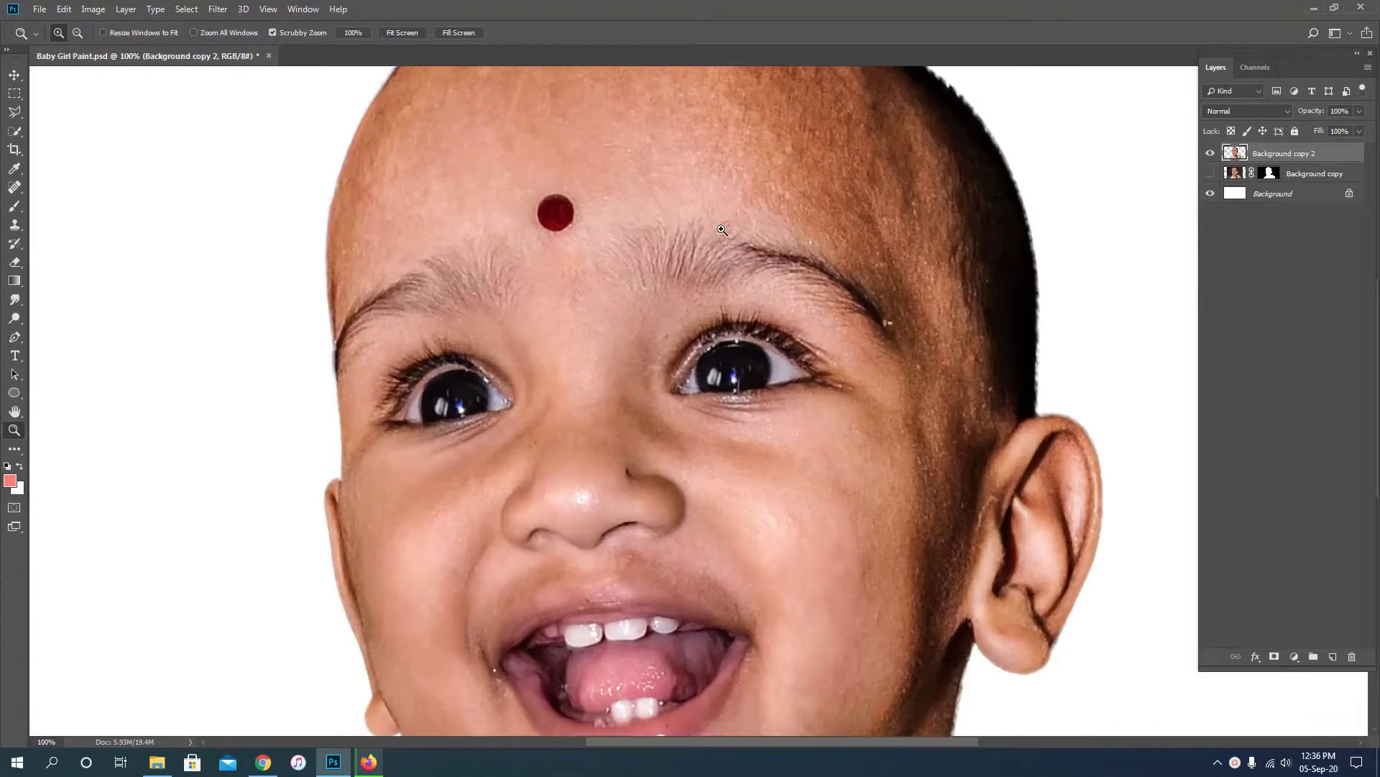
{"action": "left_click_drag", "start_coordinate": [717, 168], "coordinate": [703, 408]}
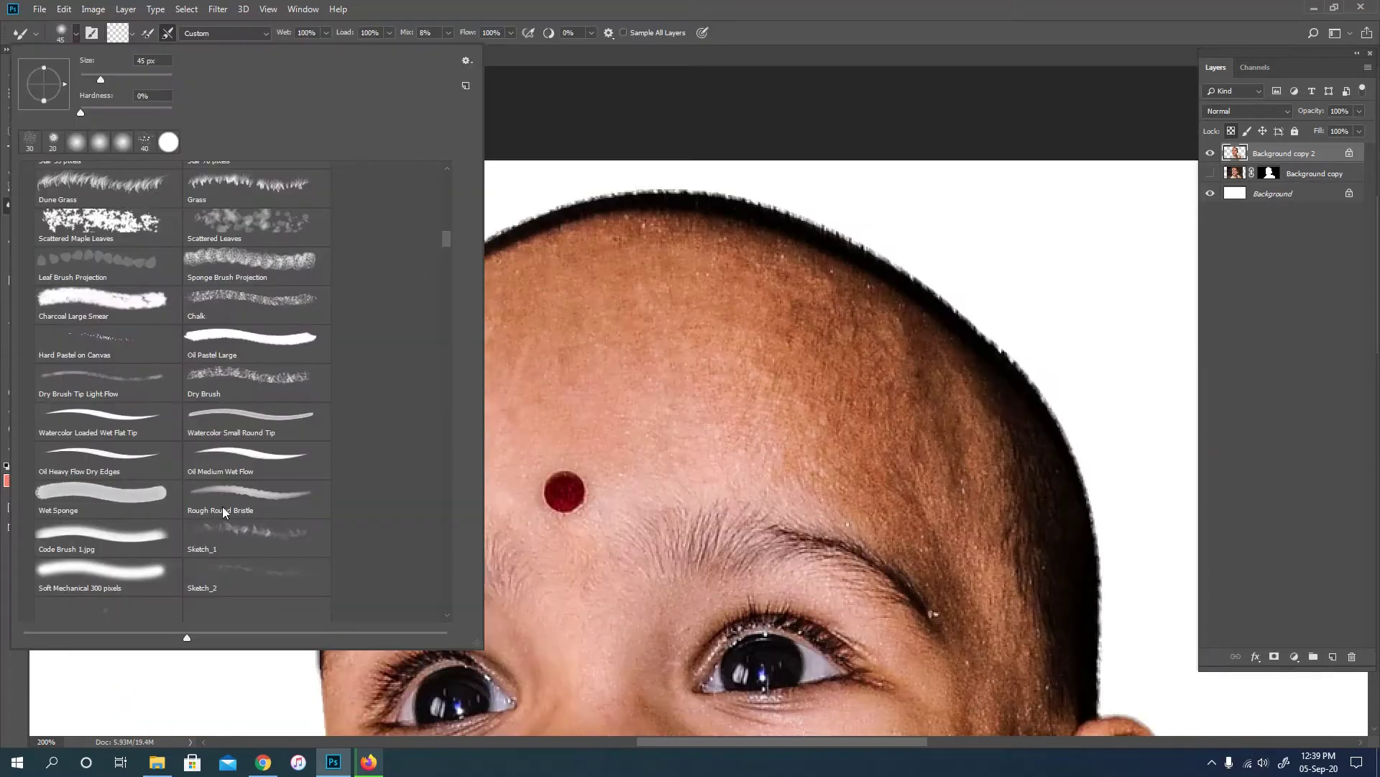
{"action": "left_click", "coordinate": [225, 512]}
{"action": "left_click", "coordinate": [751, 33]}
{"action": "key", "text": "bracketleft"}
{"action": "key", "text": "bracketleft"}
{"action": "key", "text": "bracketleft"}
{"action": "key", "text": "bracketleft"}
{"action": "key", "text": "bracketleft"}
{"action": "key", "text": "bracketleft"}
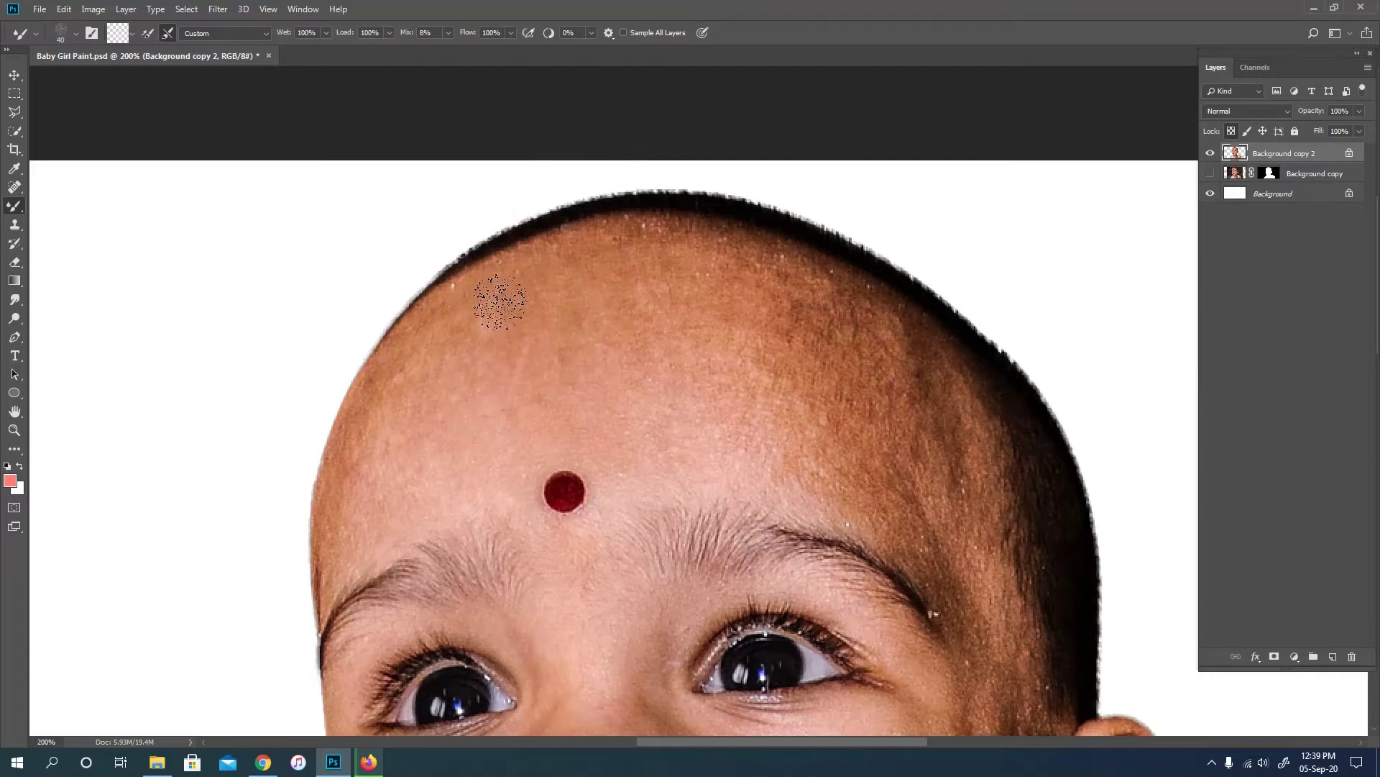
{"action": "mouse_move", "coordinate": [394, 375]}
{"action": "left_mouse_down"}
{"action": "mouse_move", "coordinate": [442, 320]}
{"action": "mouse_move", "coordinate": [511, 286]}
{"action": "mouse_move", "coordinate": [485, 324]}
{"action": "mouse_move", "coordinate": [429, 338]}
{"action": "mouse_move", "coordinate": [455, 299]}
{"action": "mouse_move", "coordinate": [385, 360]}
{"action": "mouse_move", "coordinate": [379, 345]}
{"action": "mouse_move", "coordinate": [330, 478]}
{"action": "mouse_move", "coordinate": [345, 518]}
{"action": "mouse_move", "coordinate": [332, 550]}
{"action": "mouse_move", "coordinate": [518, 364]}
{"action": "mouse_move", "coordinate": [601, 376]}
{"action": "mouse_move", "coordinate": [637, 216]}
{"action": "mouse_move", "coordinate": [432, 476]}
{"action": "mouse_move", "coordinate": [441, 410]}
{"action": "mouse_move", "coordinate": [468, 549]}
{"action": "mouse_move", "coordinate": [702, 456]}
{"action": "mouse_move", "coordinate": [594, 468]}
{"action": "mouse_move", "coordinate": [644, 441]}
{"action": "mouse_move", "coordinate": [671, 299]}
{"action": "mouse_move", "coordinate": [863, 336]}
{"action": "mouse_move", "coordinate": [822, 382]}
{"action": "left_mouse_up"}
{"action": "key", "text": "bracketleft"}
{"action": "key", "text": "bracketleft"}
{"action": "key", "text": "bracketleft"}
Step: Smooth the right cheek skin toward the ear with a larger brush
{"action": "key", "text": "bracketright"}
{"action": "key", "text": "bracketright"}
{"action": "key", "text": "bracketright"}
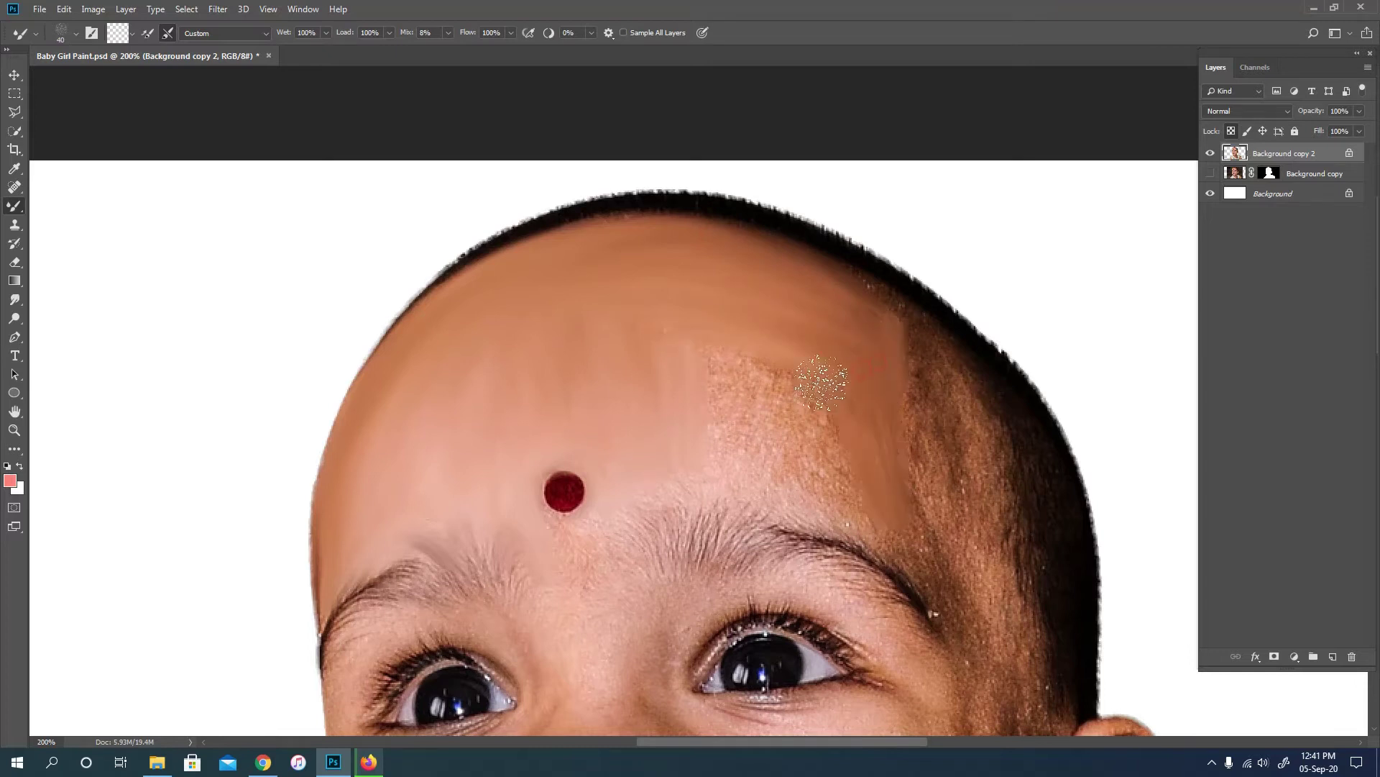
{"action": "key", "text": "z"}
{"action": "left_click", "coordinate": [665, 327], "text": "alt"}
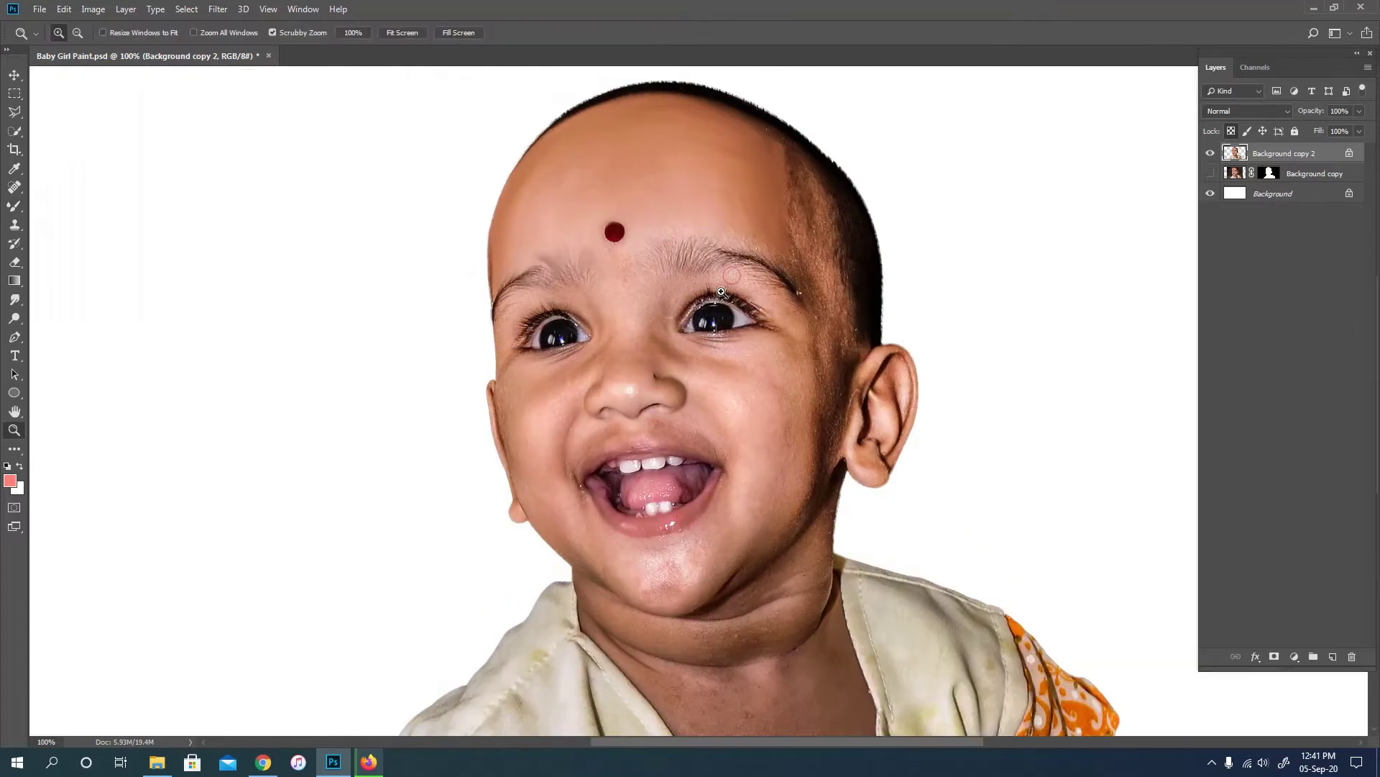
{"action": "left_click", "coordinate": [722, 292]}
{"action": "key", "text": "b"}
{"action": "scroll", "coordinate": [719, 431], "scroll_direction": "down", "scroll_amount": 3}
{"action": "mouse_move", "coordinate": [749, 528]}
{"action": "left_mouse_down"}
{"action": "mouse_move", "coordinate": [764, 631]}
{"action": "mouse_move", "coordinate": [940, 462]}
{"action": "mouse_move", "coordinate": [925, 632]}
{"action": "mouse_move", "coordinate": [1014, 400]}
{"action": "left_mouse_up"}
Step: Smooth the temple and smear the right eyebrow hairs into a smooth band
{"action": "key", "text": "bracketright"}
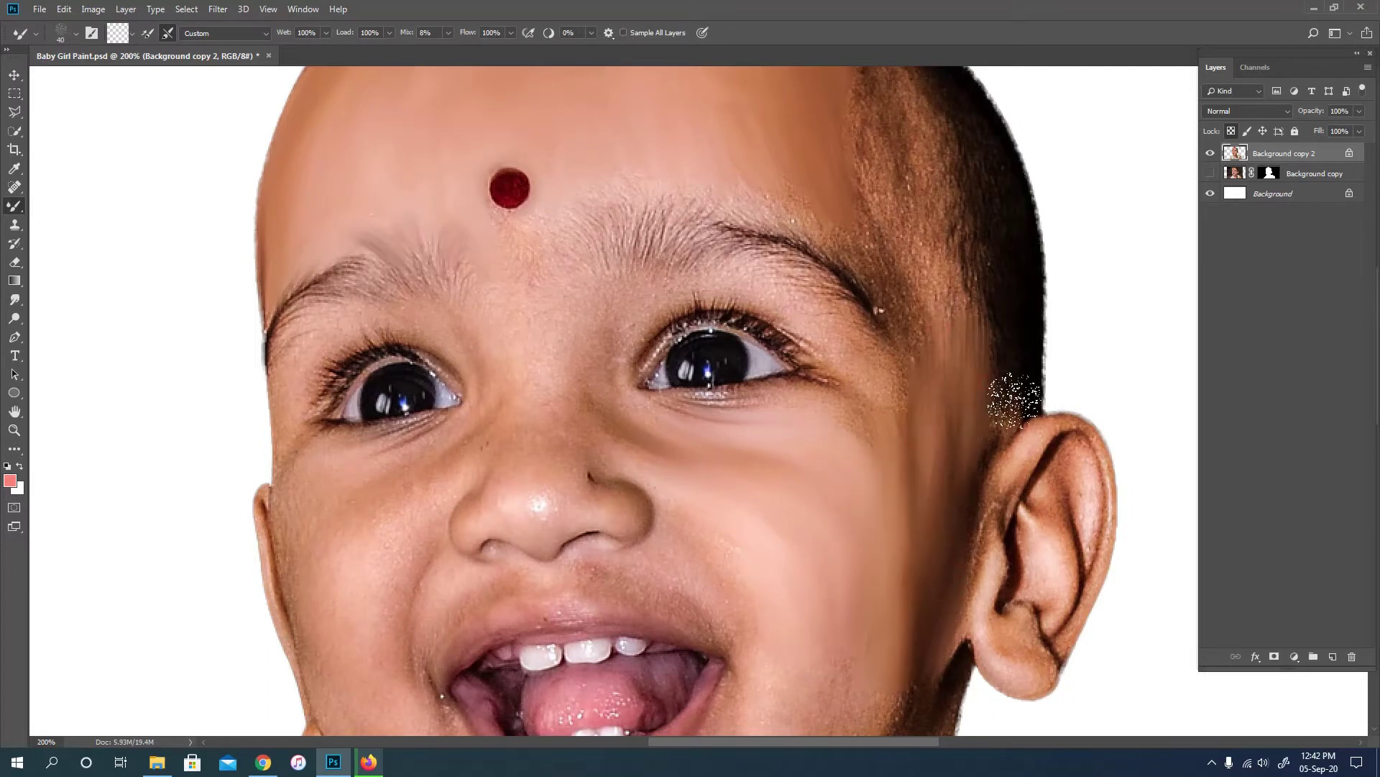
{"action": "key", "text": "bracketleft"}
{"action": "mouse_move", "coordinate": [892, 273]}
{"action": "left_mouse_down"}
{"action": "mouse_move", "coordinate": [856, 455]}
{"action": "mouse_move", "coordinate": [867, 272]}
{"action": "left_mouse_up"}
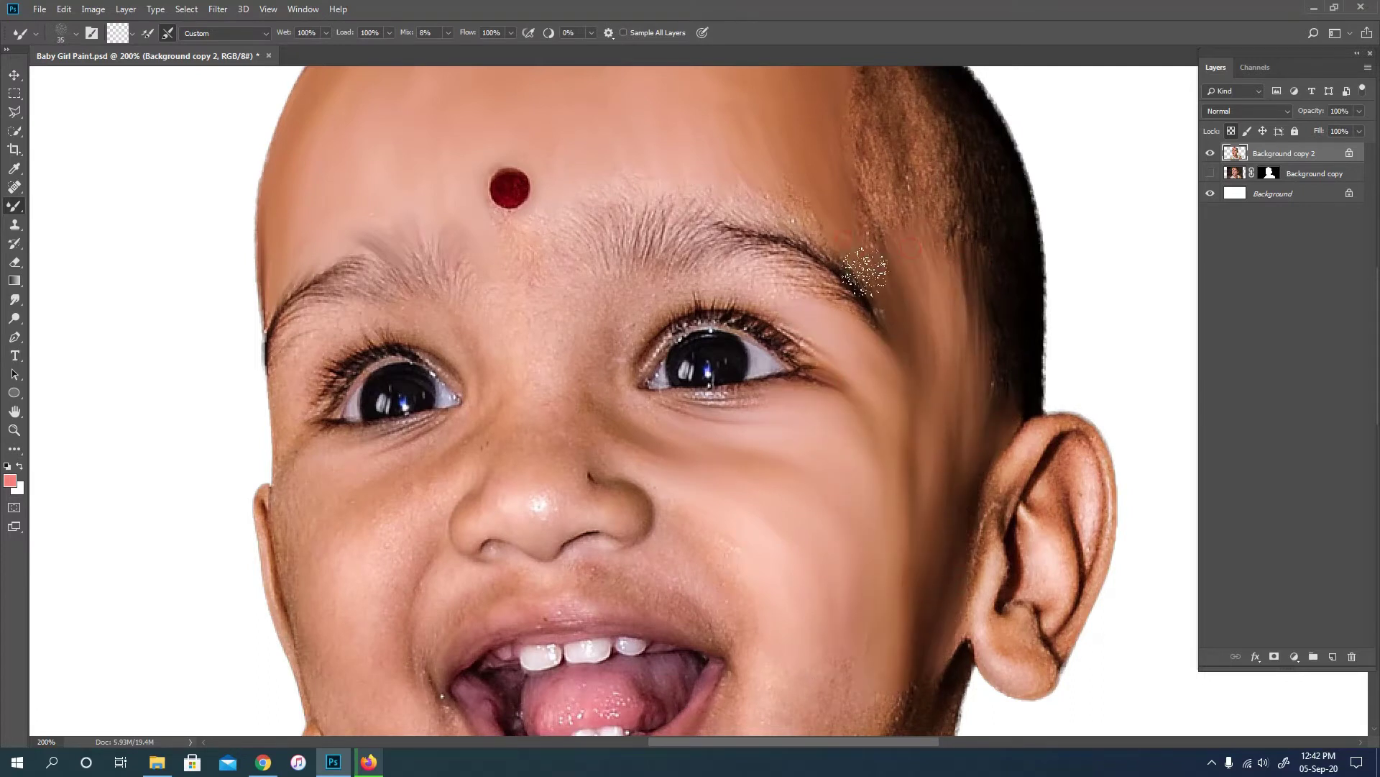
{"action": "scroll", "coordinate": [884, 288], "scroll_direction": "up", "scroll_amount": 2}
{"action": "key", "text": "bracketright"}
{"action": "scroll", "coordinate": [921, 280], "scroll_direction": "up", "scroll_amount": 3}
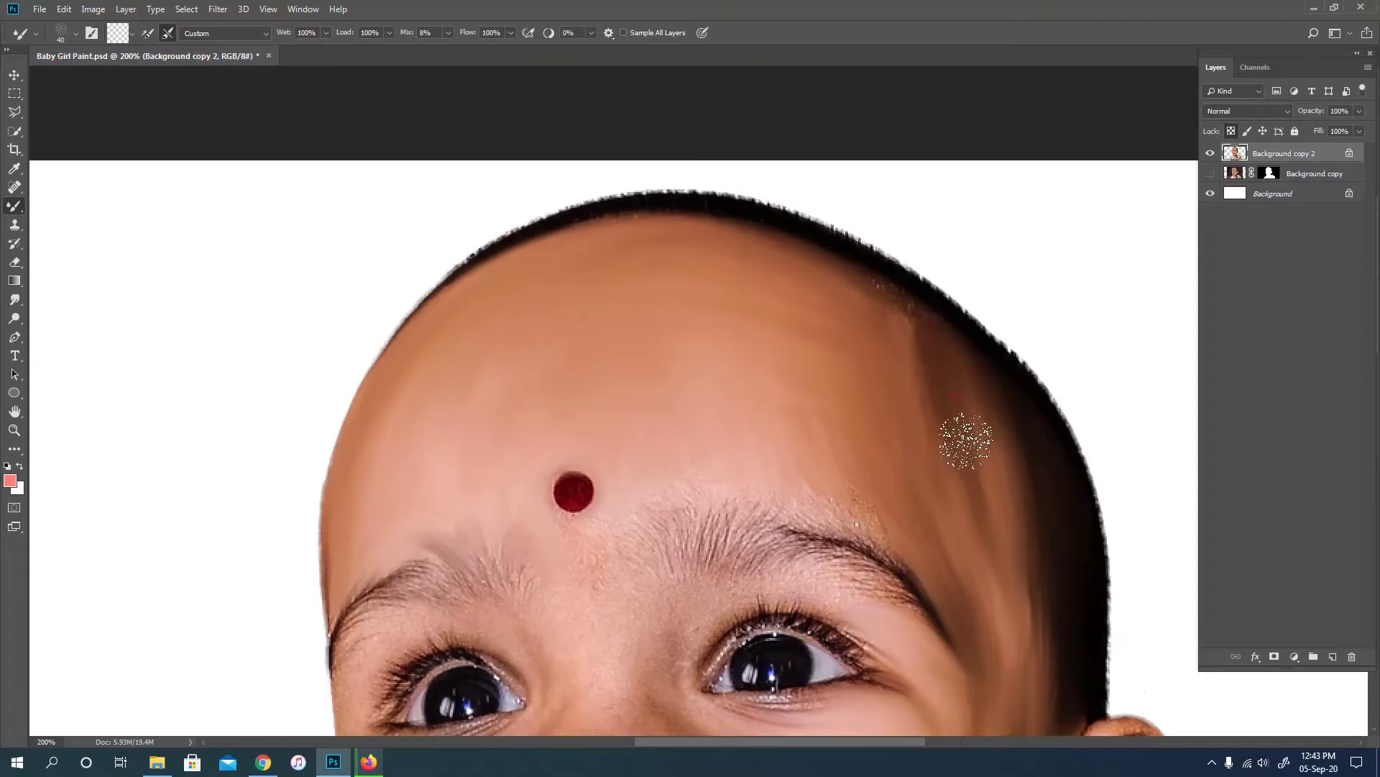
{"action": "scroll", "coordinate": [887, 277], "scroll_direction": "down", "scroll_amount": 2}
{"action": "key", "text": "bracketleft"}
{"action": "key", "text": "bracketleft"}
{"action": "key", "text": "bracketleft"}
{"action": "mouse_move", "coordinate": [942, 565]}
{"action": "left_mouse_down"}
{"action": "mouse_move", "coordinate": [834, 478]}
{"action": "mouse_move", "coordinate": [769, 460]}
{"action": "left_mouse_up"}
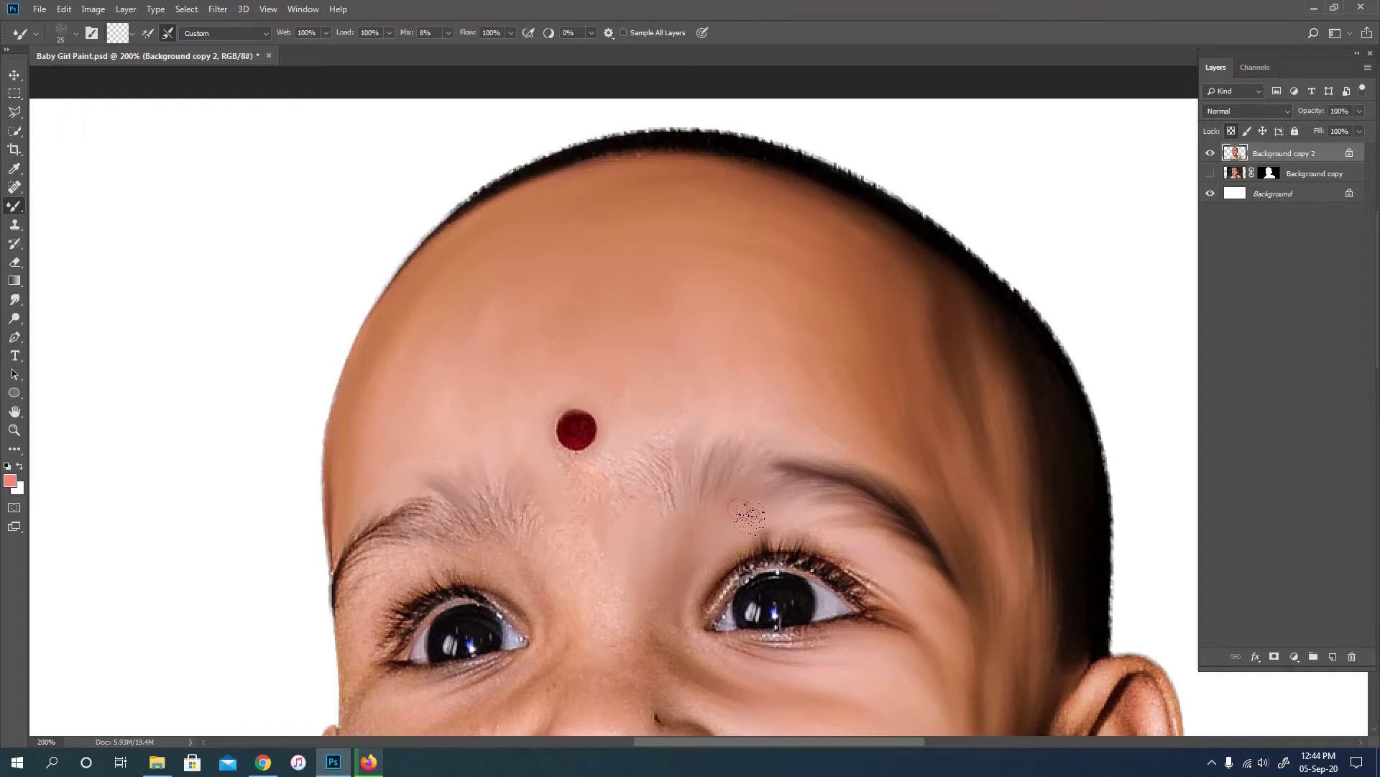
Step: Blend the eyebrow hair into one smooth painted stroke
{"action": "scroll", "coordinate": [748, 517], "scroll_direction": "down", "scroll_amount": 3}
{"action": "scroll", "coordinate": [693, 493], "scroll_direction": "up", "scroll_amount": 3}
{"action": "key", "text": "bracketright"}
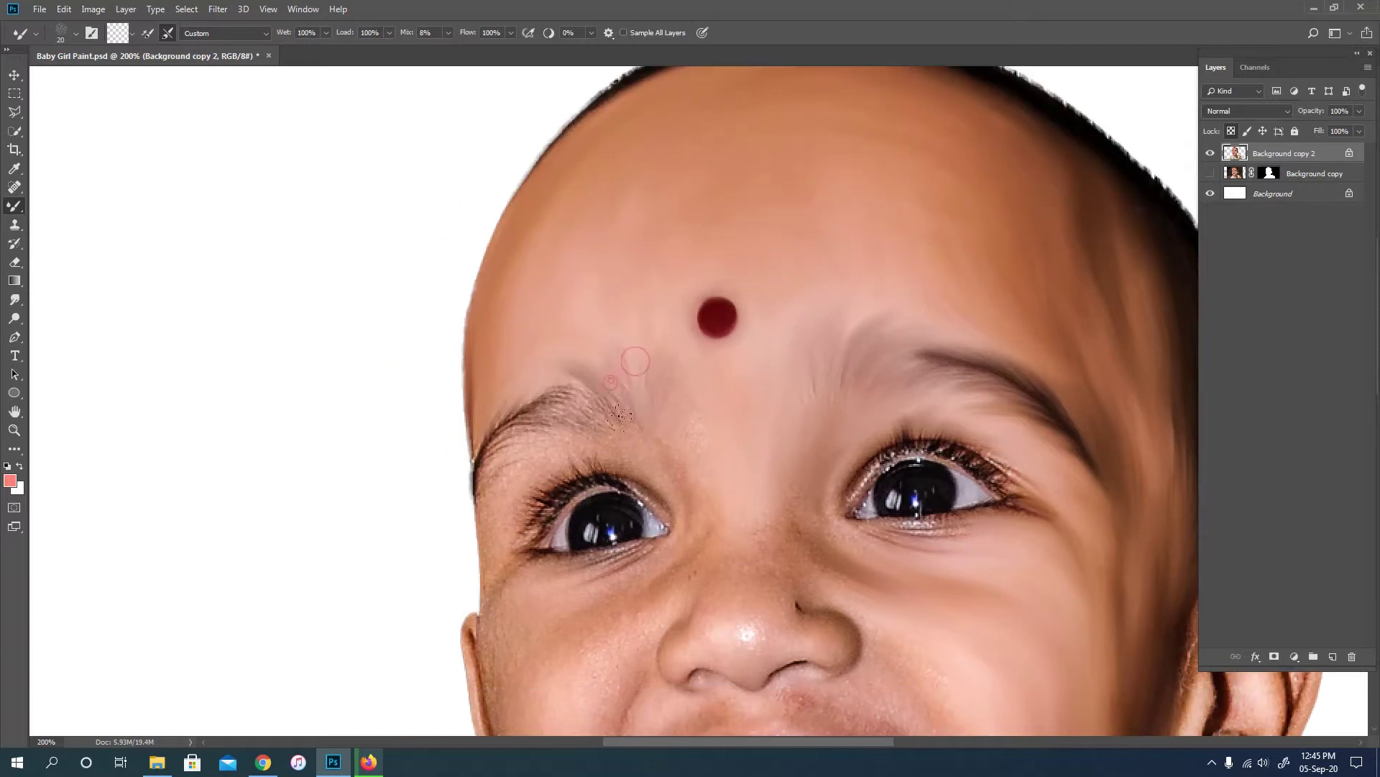
{"action": "left_click_drag", "start_coordinate": [620, 416], "coordinate": [518, 424]}
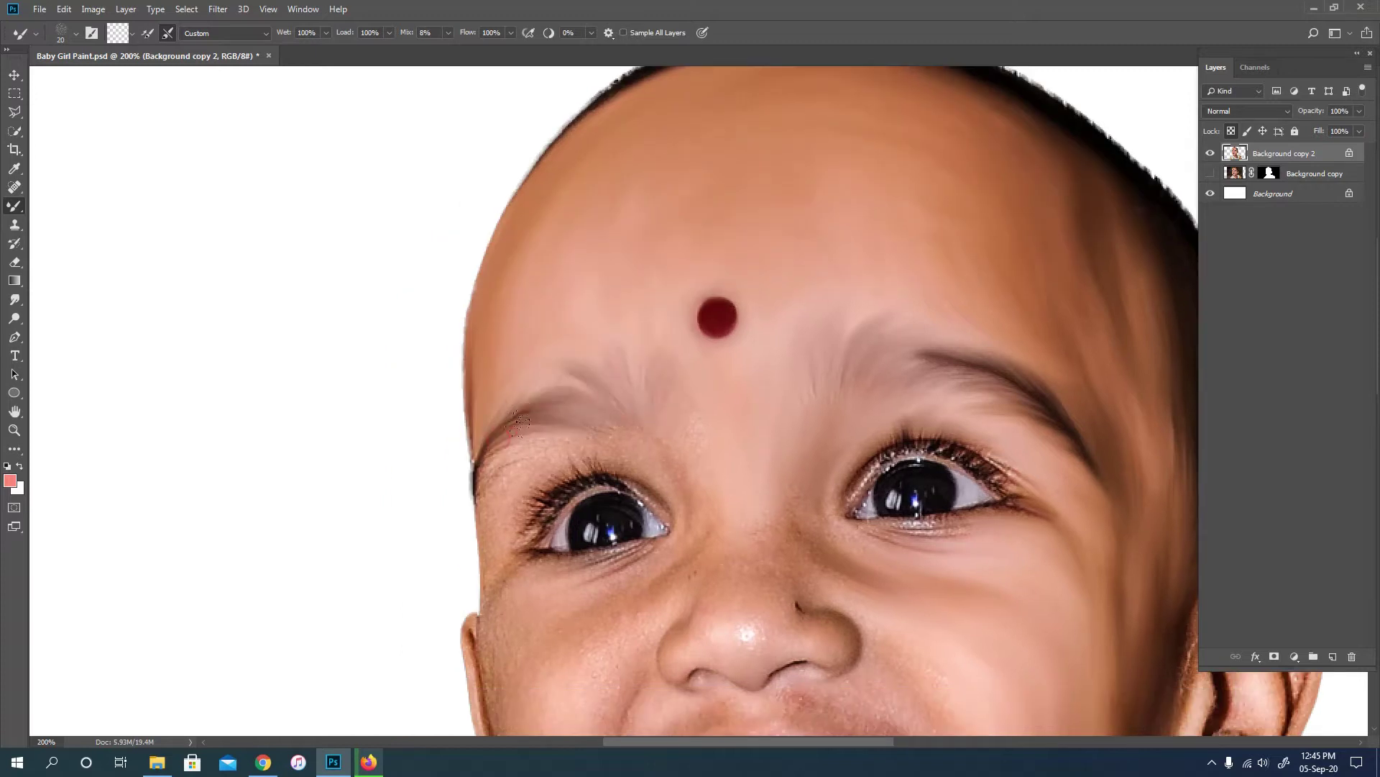
Step: Smooth the lower eyelid skin under the right eye
{"action": "scroll", "coordinate": [776, 547], "scroll_direction": "down", "scroll_amount": 3}
{"action": "scroll", "coordinate": [739, 538], "scroll_direction": "up", "scroll_amount": 4}
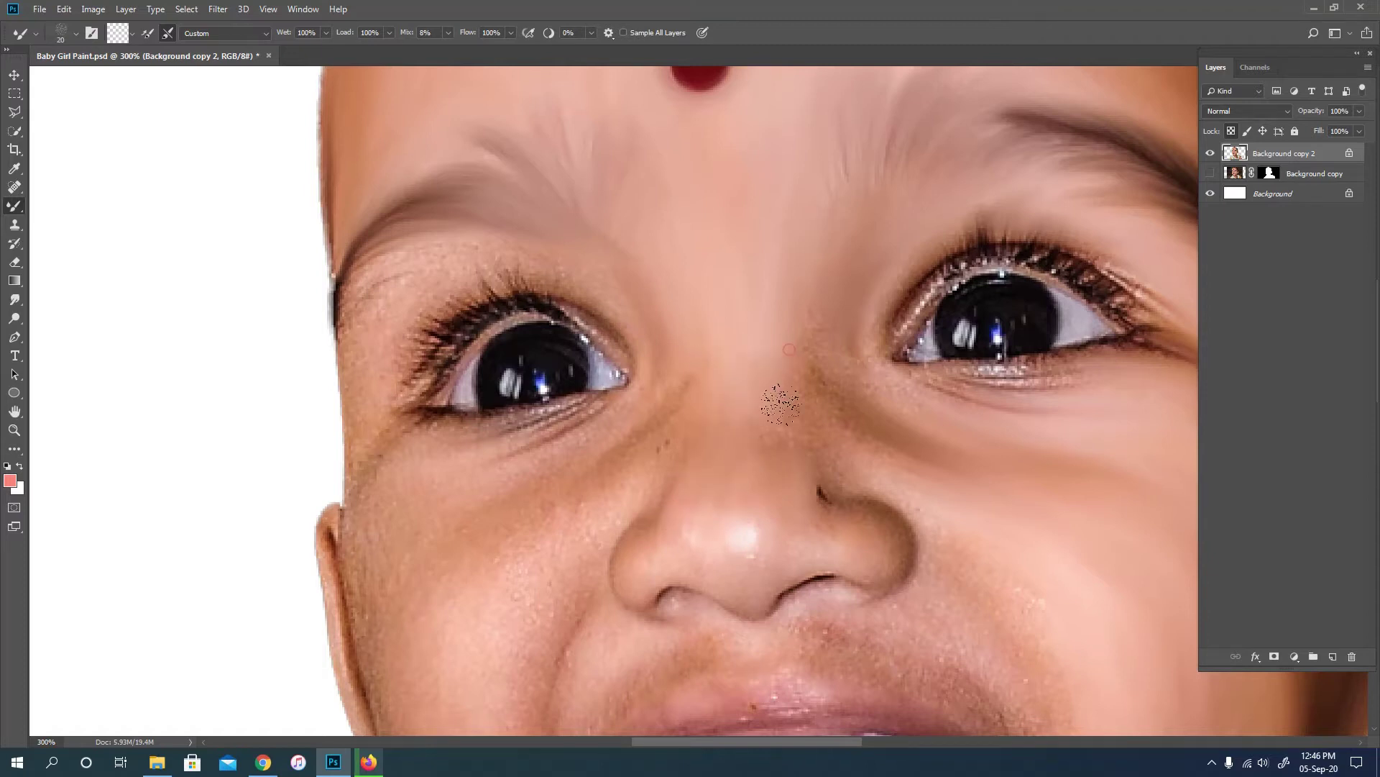
{"action": "left_click_drag", "start_coordinate": [932, 374], "coordinate": [1150, 394]}
{"action": "key", "text": "bracketleft"}
{"action": "key", "text": "bracketright"}
{"action": "key", "text": "bracketright"}
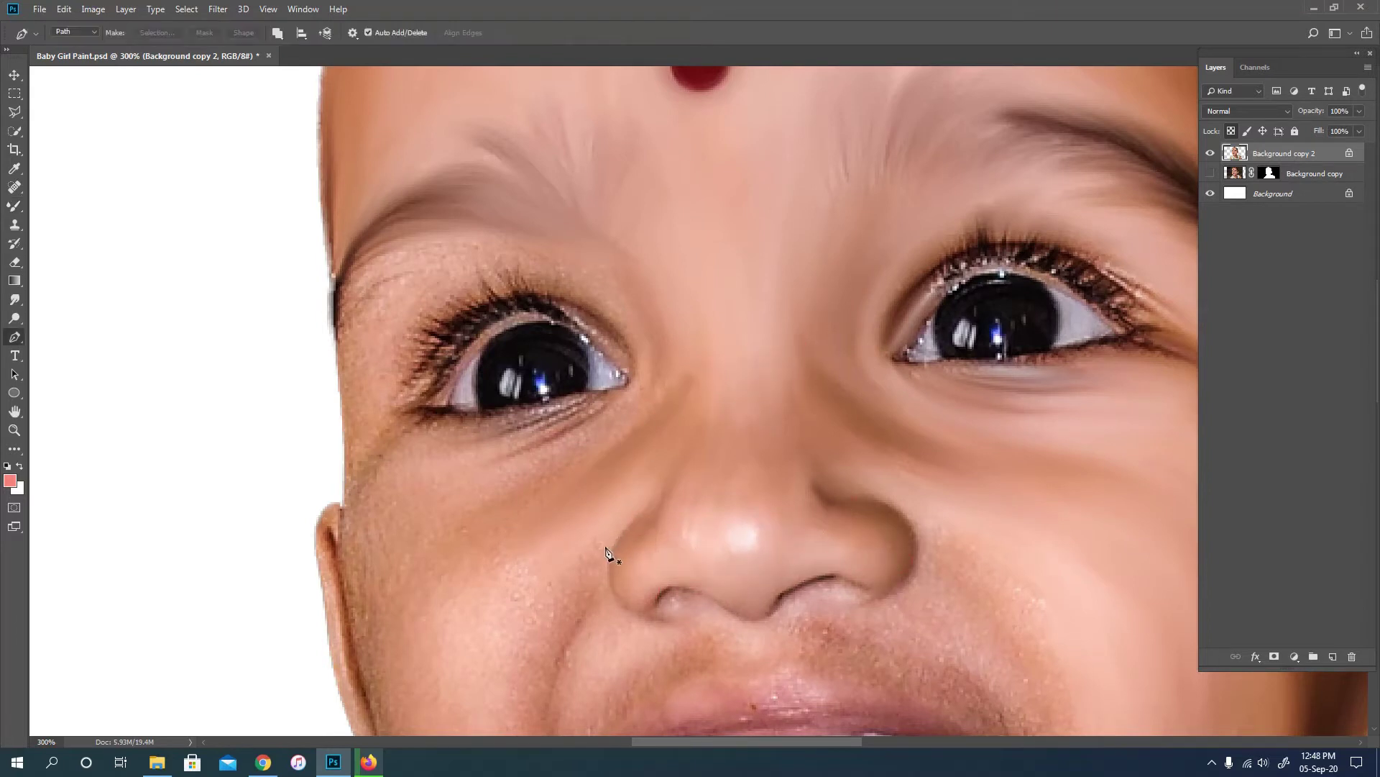
Step: Smooth the cheek texture and the skin below the left eye
{"action": "left_click_drag", "start_coordinate": [505, 662], "coordinate": [539, 508]}
{"action": "key", "text": "bracketright"}
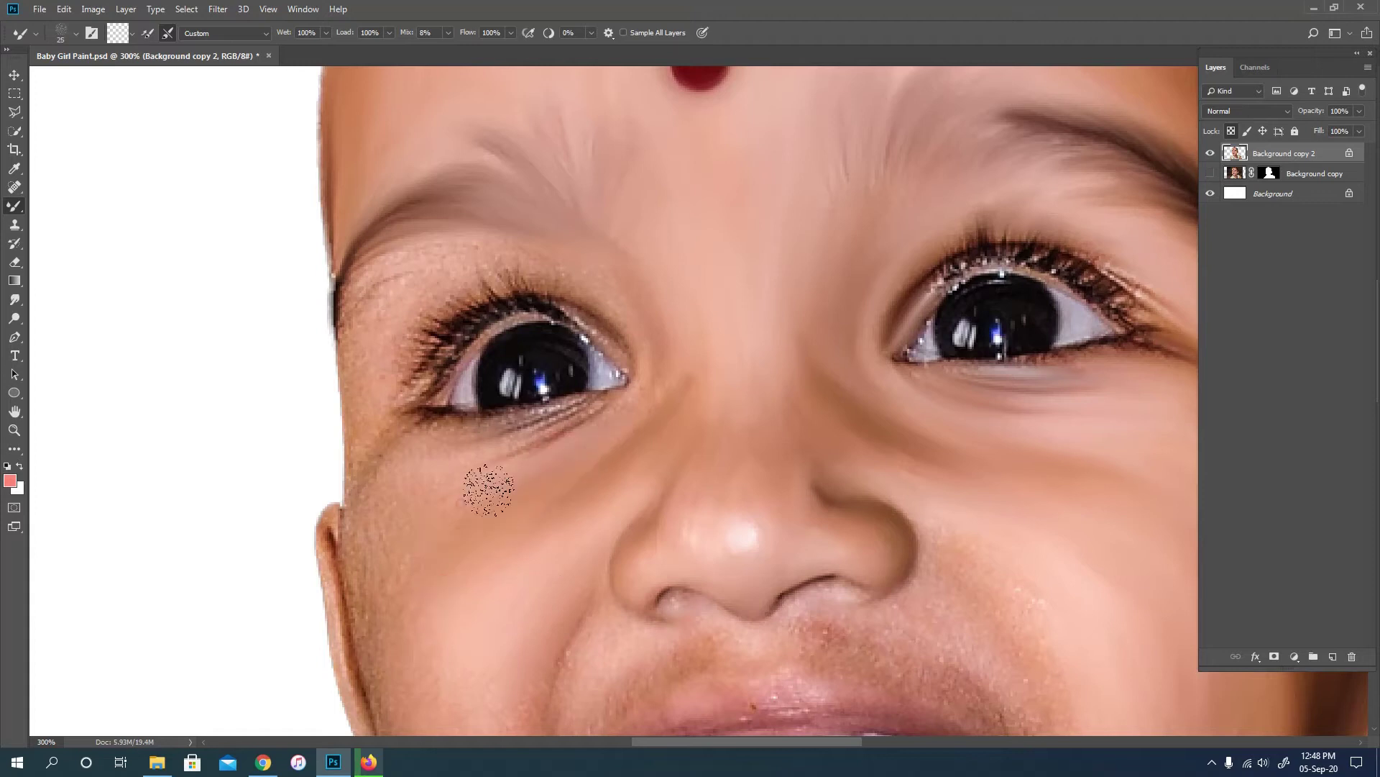
{"action": "left_click_drag", "start_coordinate": [550, 436], "coordinate": [578, 402]}
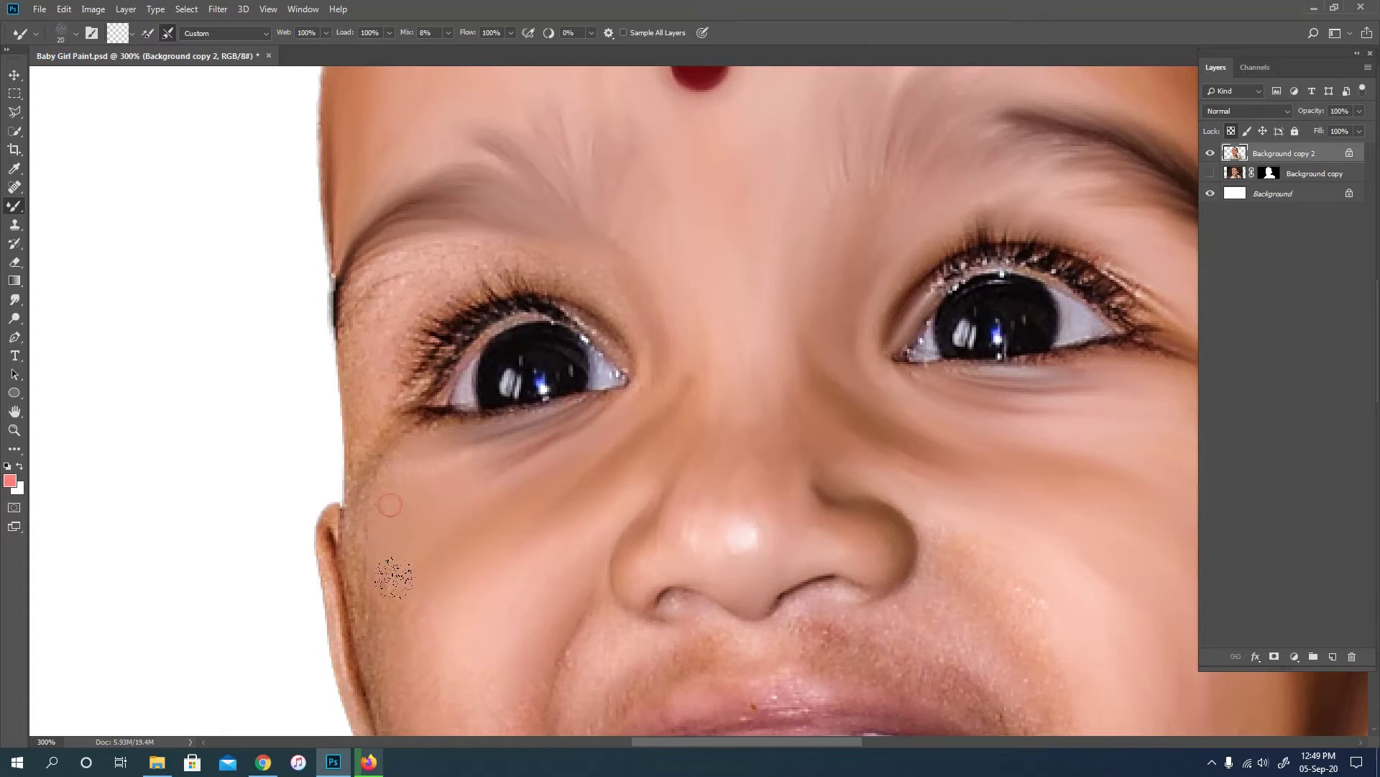
{"action": "scroll", "coordinate": [506, 466], "scroll_direction": "down", "scroll_amount": 3}
{"action": "scroll", "coordinate": [506, 466], "scroll_direction": "left", "scroll_amount": 1}
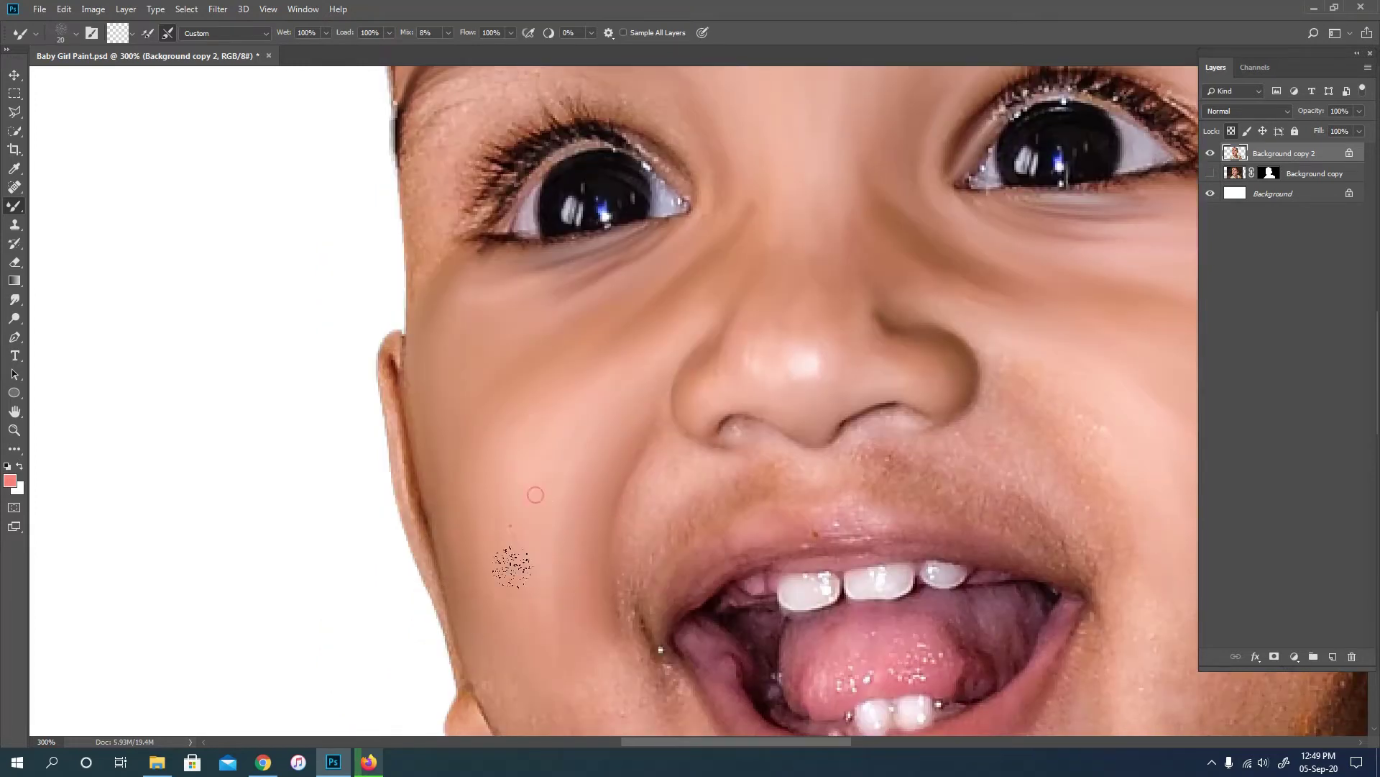
{"action": "scroll", "coordinate": [511, 560], "scroll_direction": "down", "scroll_amount": 1}
{"action": "key", "text": "bracketleft"}
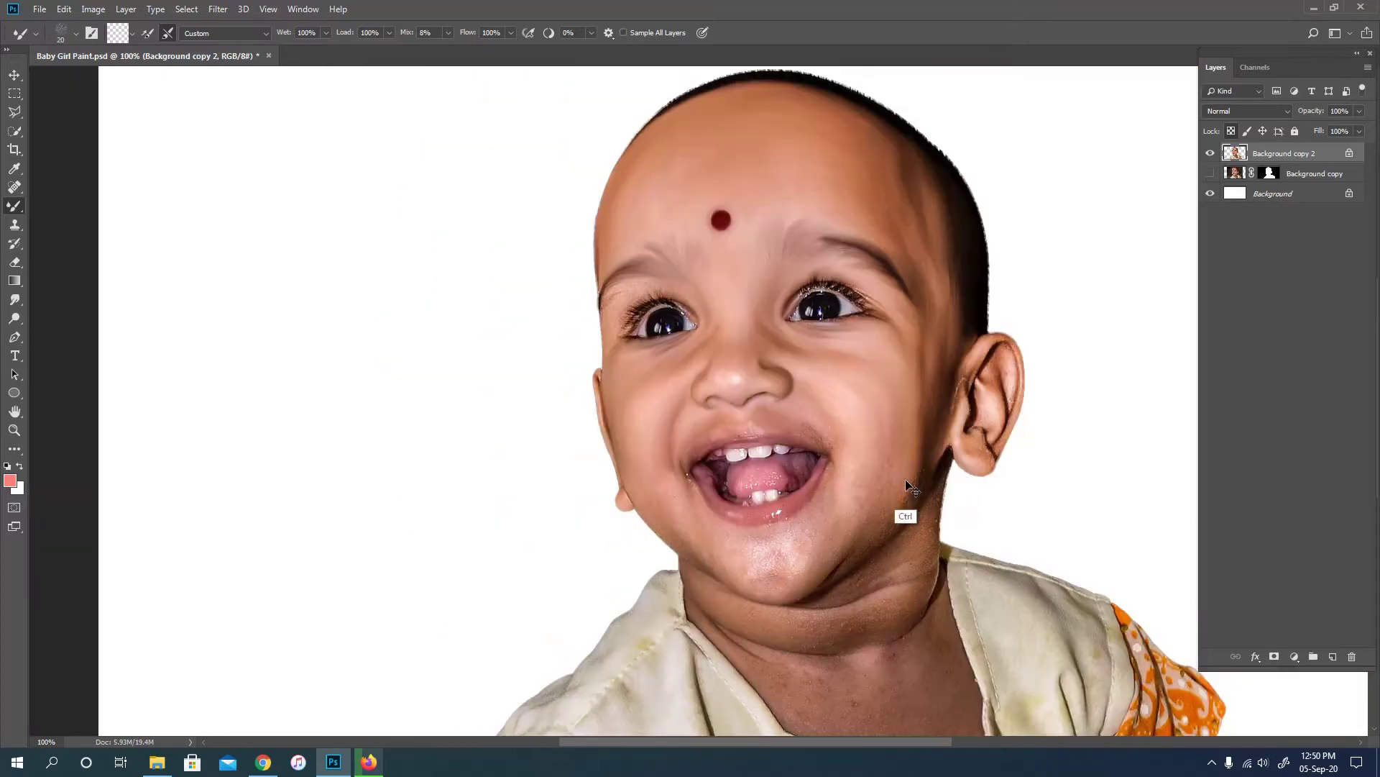
Step: Blend the chin crease, the speckled pink cheek patch and the white speck at the mouth corner
{"action": "mouse_move", "coordinate": [995, 464]}
{"action": "left_mouse_down"}
{"action": "mouse_move", "coordinate": [1022, 454]}
{"action": "mouse_move", "coordinate": [615, 364]}
{"action": "left_mouse_up"}
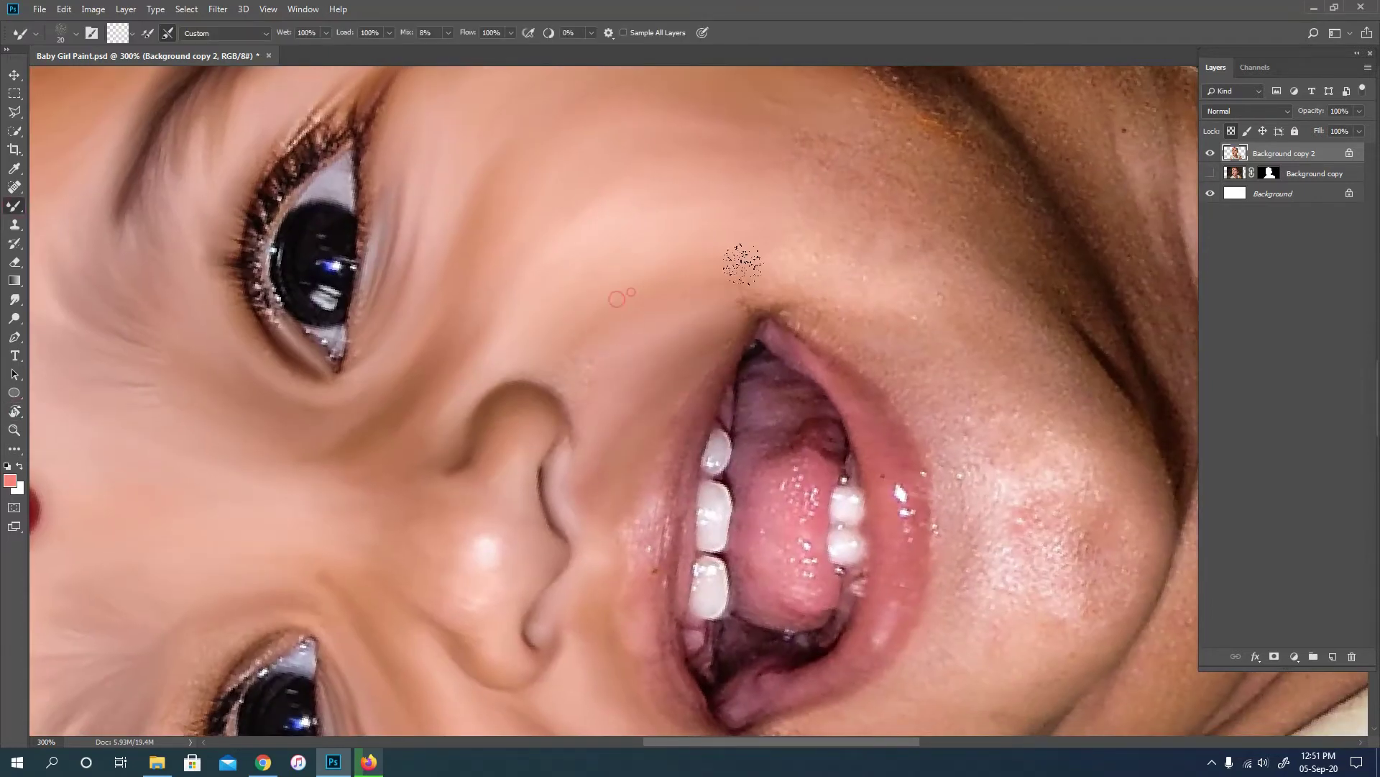
{"action": "left_click_drag", "start_coordinate": [563, 419], "coordinate": [740, 304]}
{"action": "key", "text": "]"}
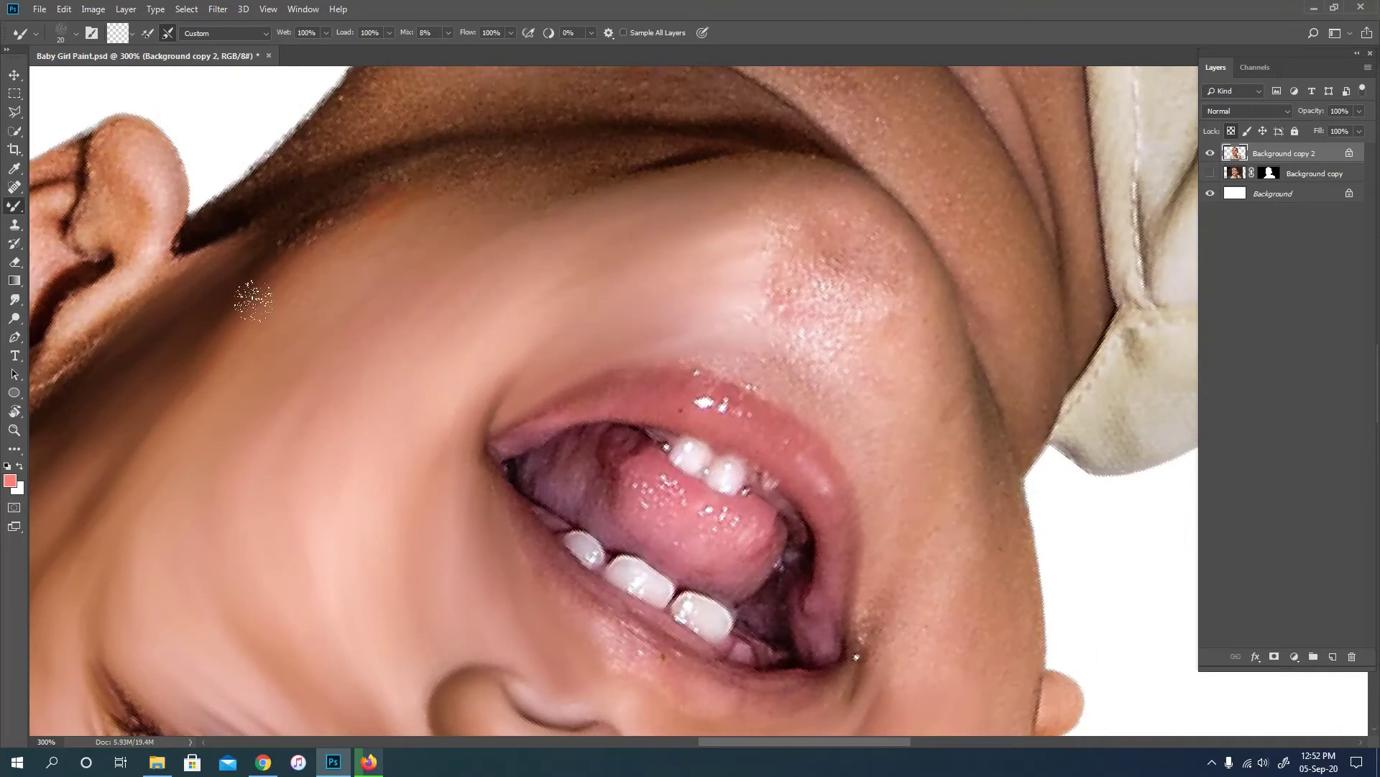
{"action": "left_click_drag", "start_coordinate": [669, 160], "coordinate": [548, 190]}
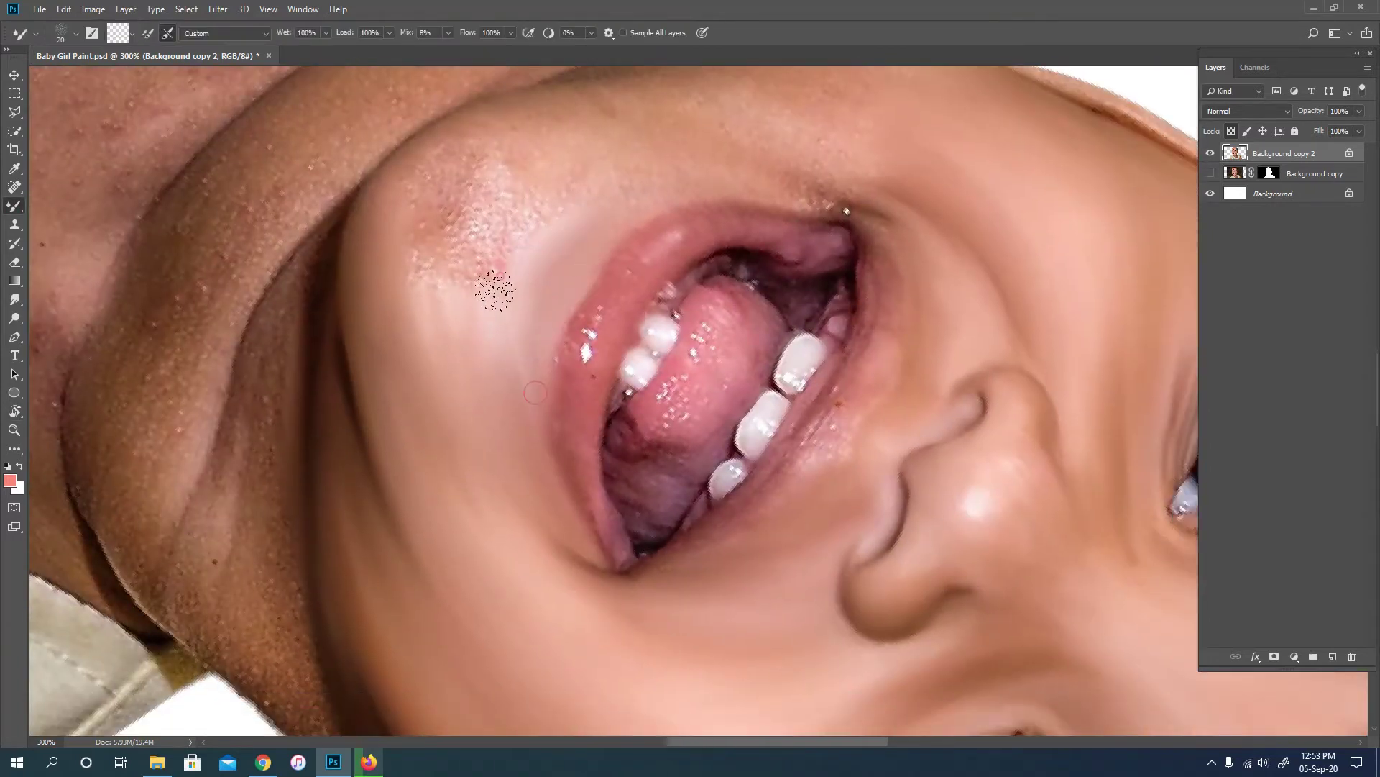
{"action": "mouse_move", "coordinate": [564, 170]}
{"action": "left_mouse_down"}
{"action": "mouse_move", "coordinate": [422, 293]}
{"action": "mouse_move", "coordinate": [479, 176]}
{"action": "left_mouse_up"}
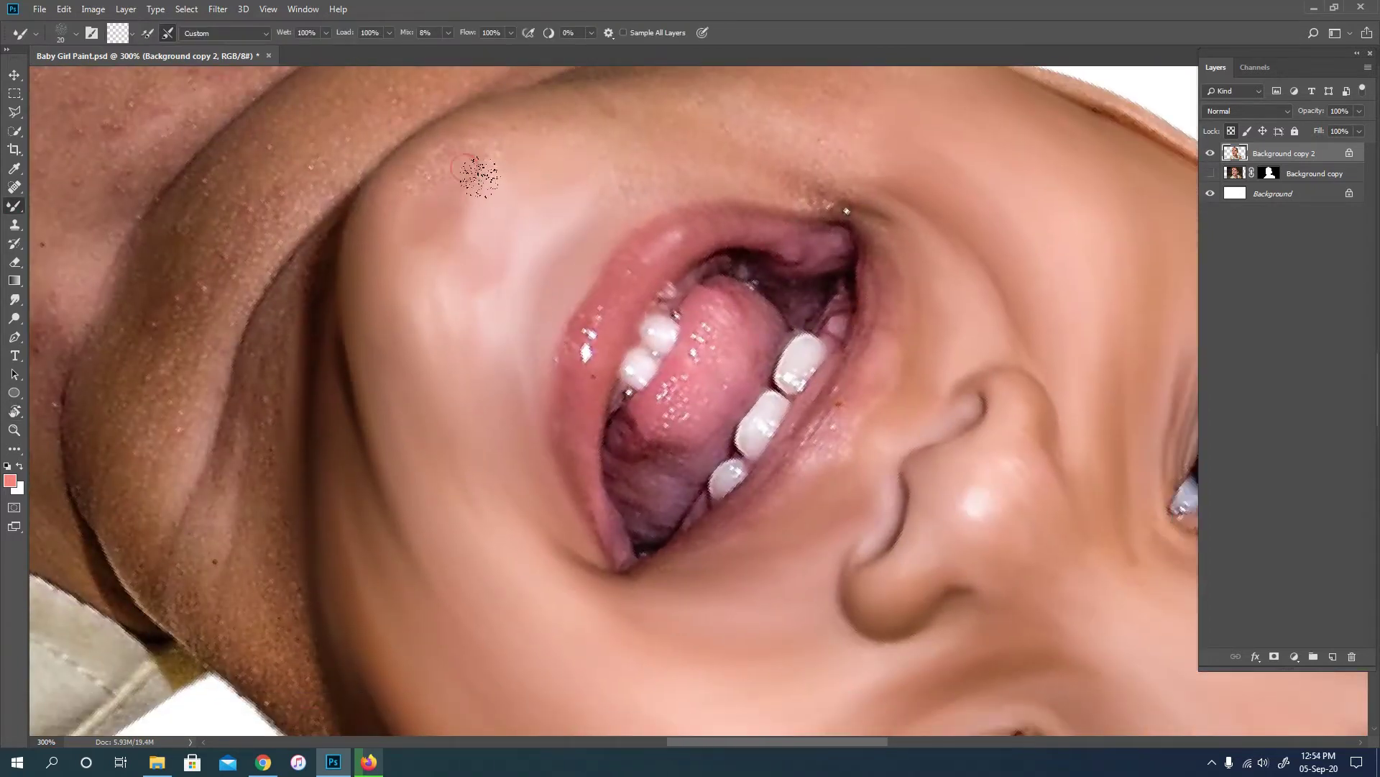
{"action": "key", "text": "bracketleft"}
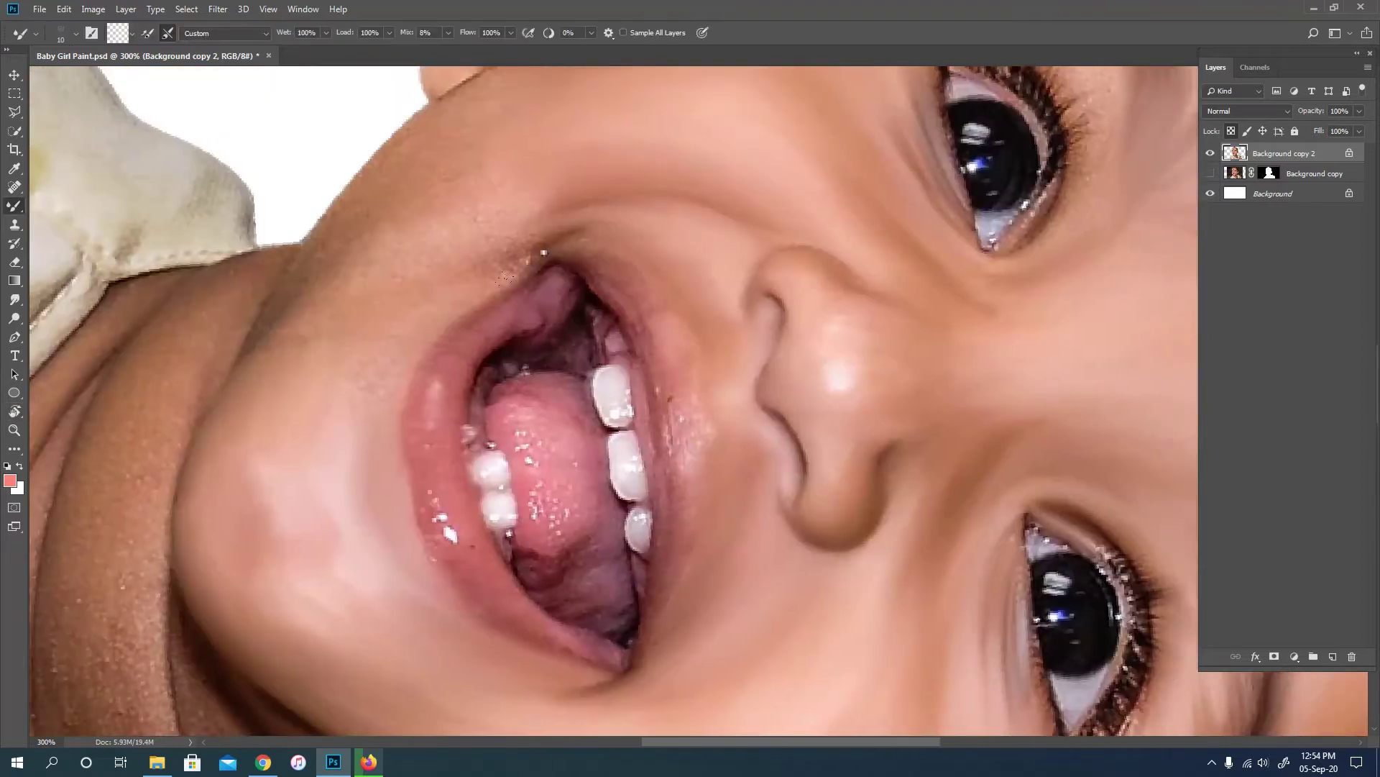
{"action": "left_click_drag", "start_coordinate": [525, 262], "coordinate": [564, 245]}
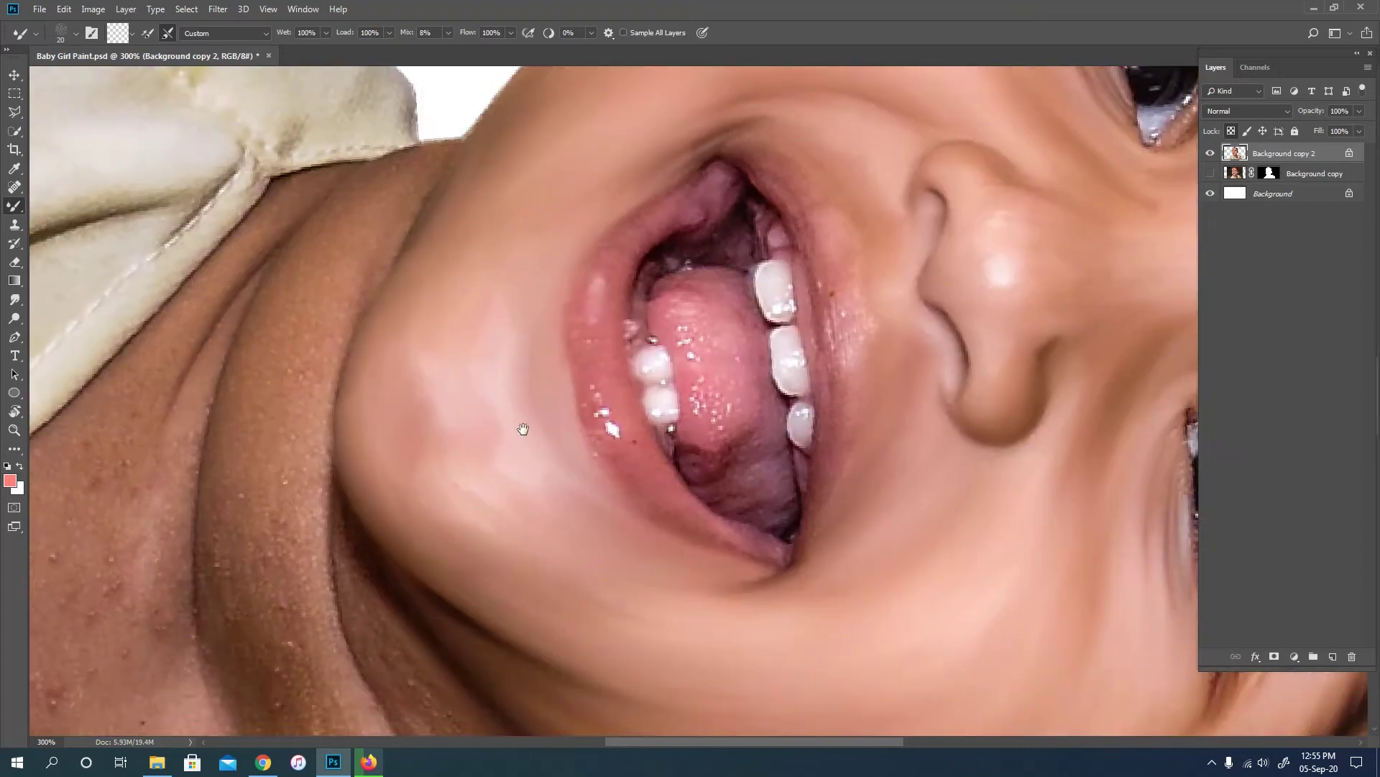
Step: Soften the upper eyelashes and eyelid around the baby's left eye
{"action": "key", "text": "ctrl+0"}
{"action": "left_click_drag", "start_coordinate": [582, 293], "coordinate": [690, 294]}
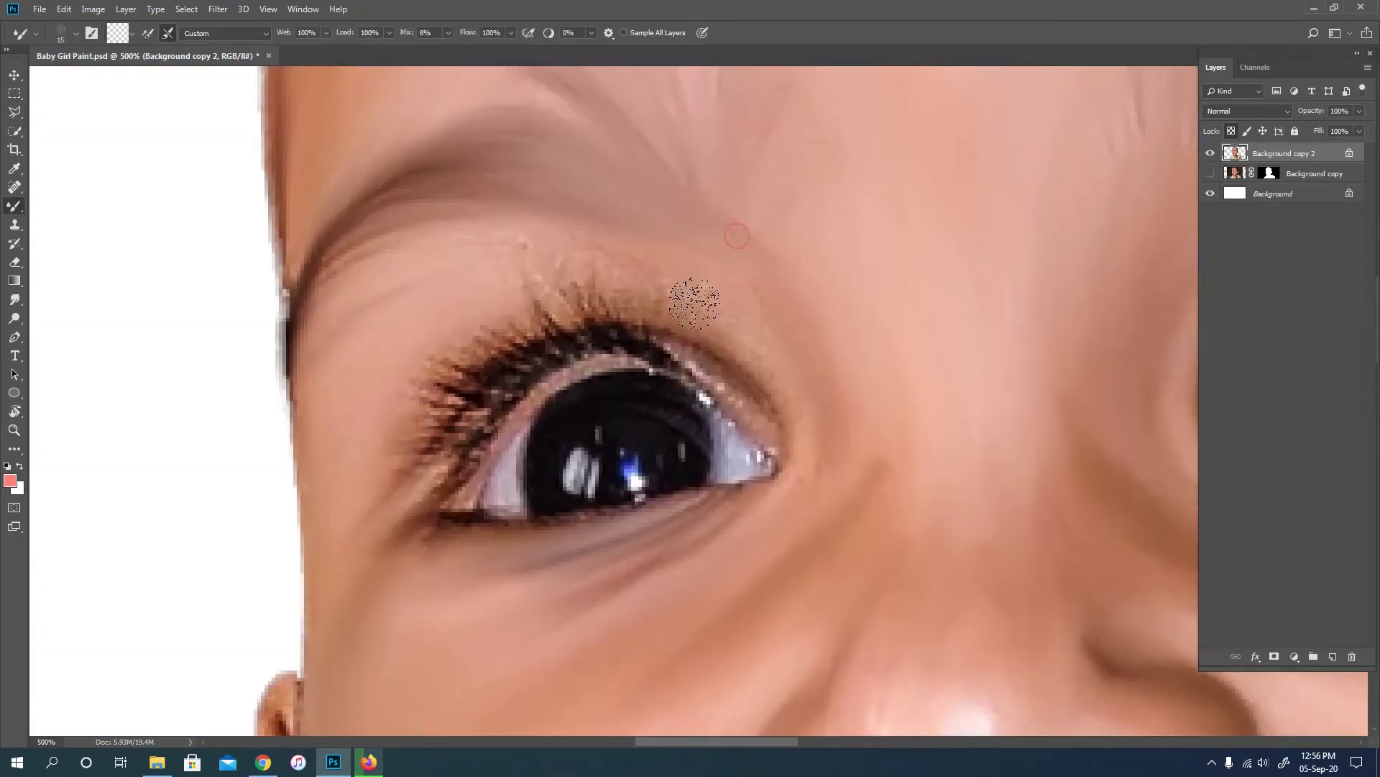
{"action": "scroll", "coordinate": [431, 359], "scroll_direction": "up", "scroll_amount": 3}
{"action": "key", "text": "bracketright"}
{"action": "key", "text": "bracketright"}
{"action": "left_click_drag", "start_coordinate": [518, 246], "coordinate": [568, 316]}
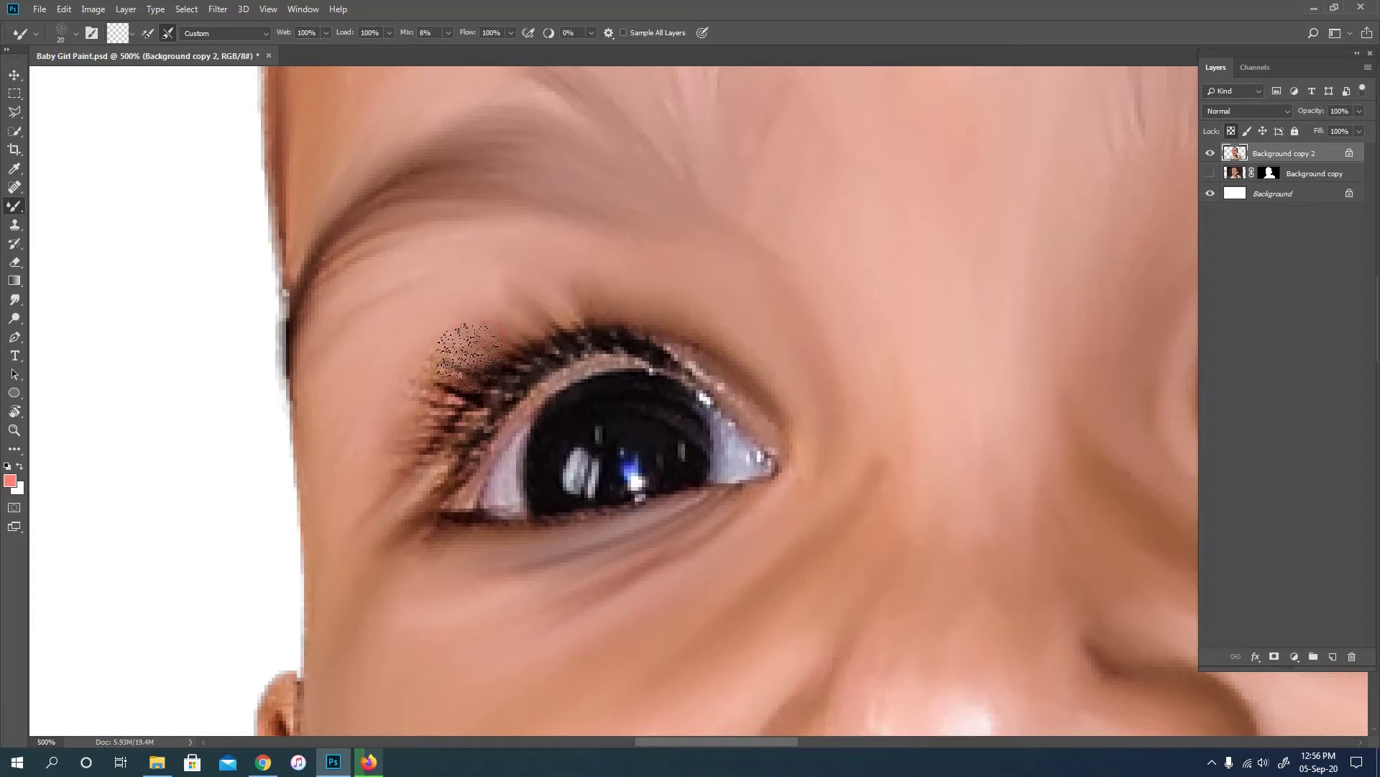
{"action": "left_click_drag", "start_coordinate": [431, 345], "coordinate": [525, 429]}
{"action": "scroll", "coordinate": [788, 430], "scroll_direction": "down", "scroll_amount": 5}
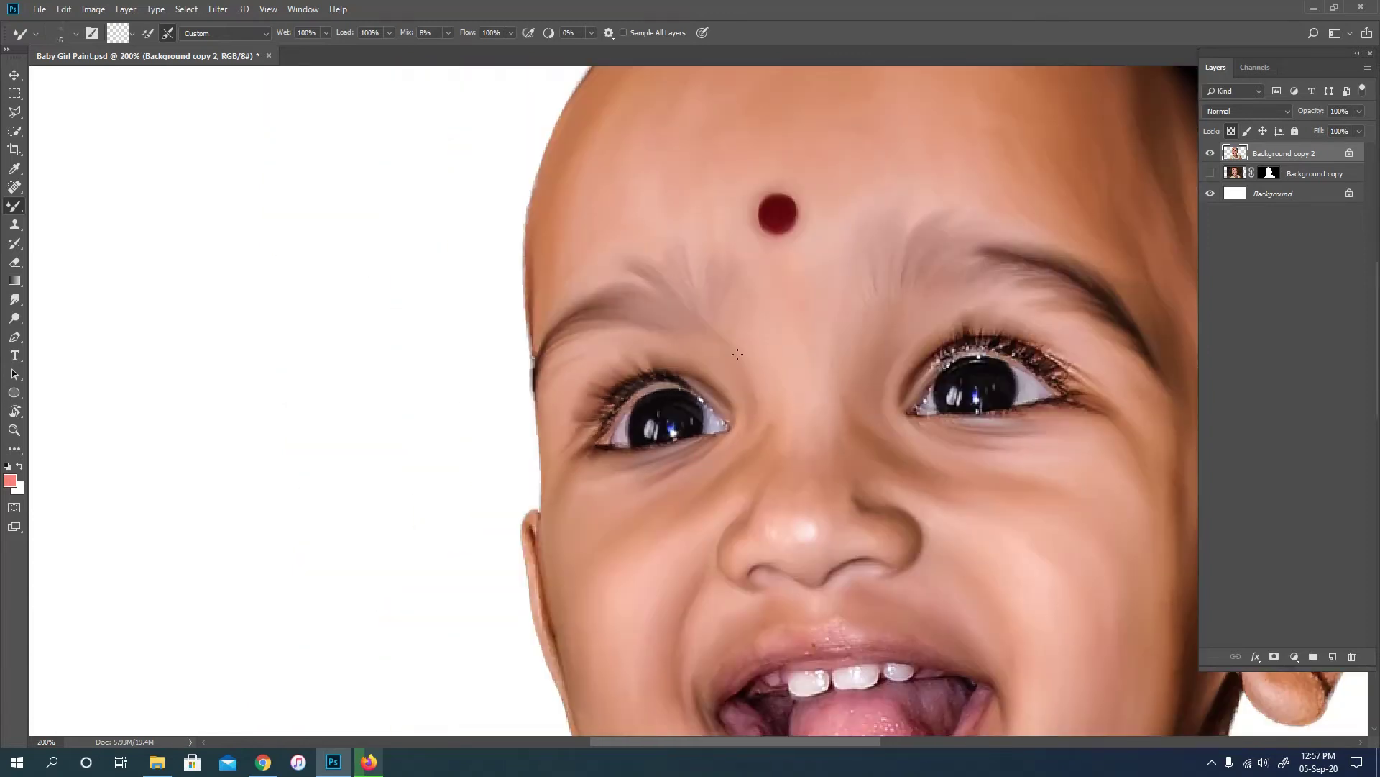
{"action": "scroll", "coordinate": [538, 380], "scroll_direction": "up", "scroll_amount": 4}
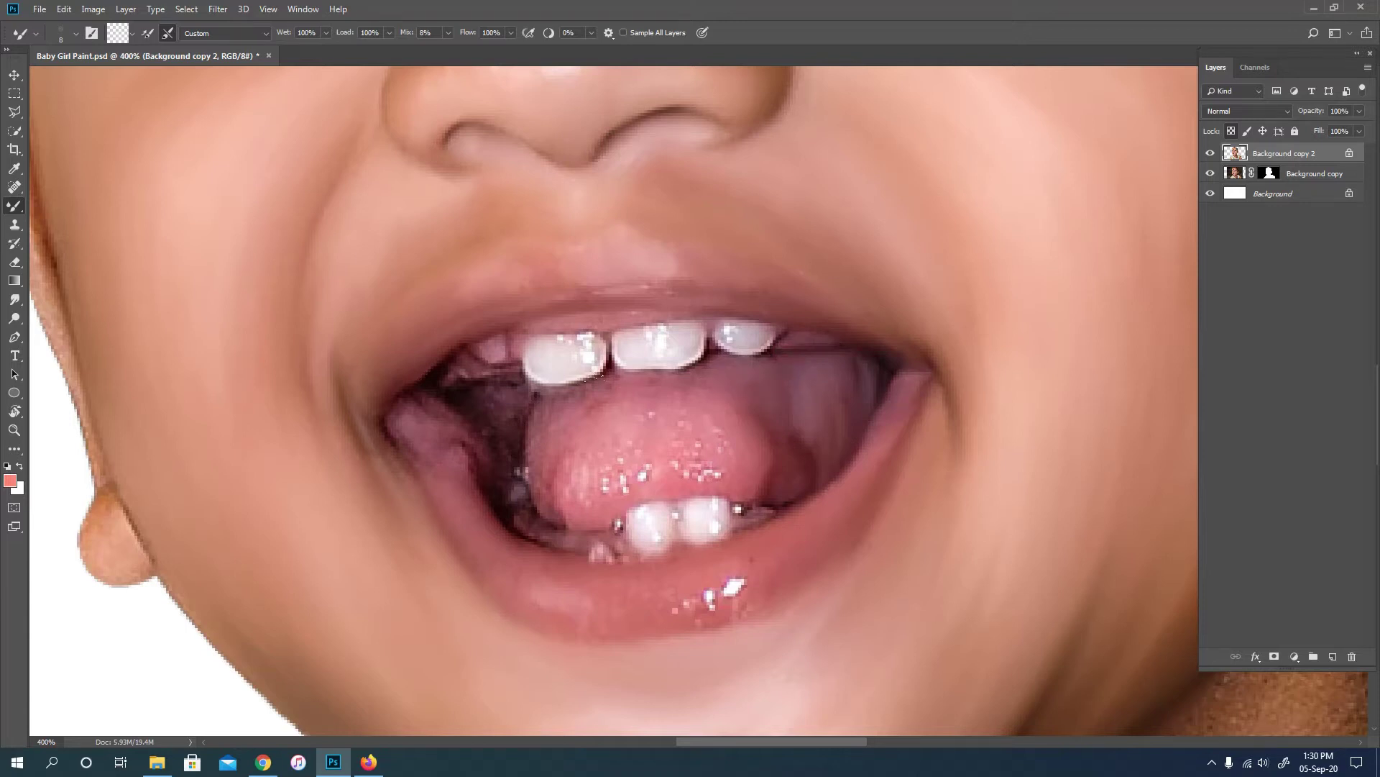
Step: Smooth the inner mouth edge and smear the speckled highlights on the upper tooth
{"action": "scroll", "coordinate": [672, 453], "scroll_direction": "up", "scroll_amount": 1}
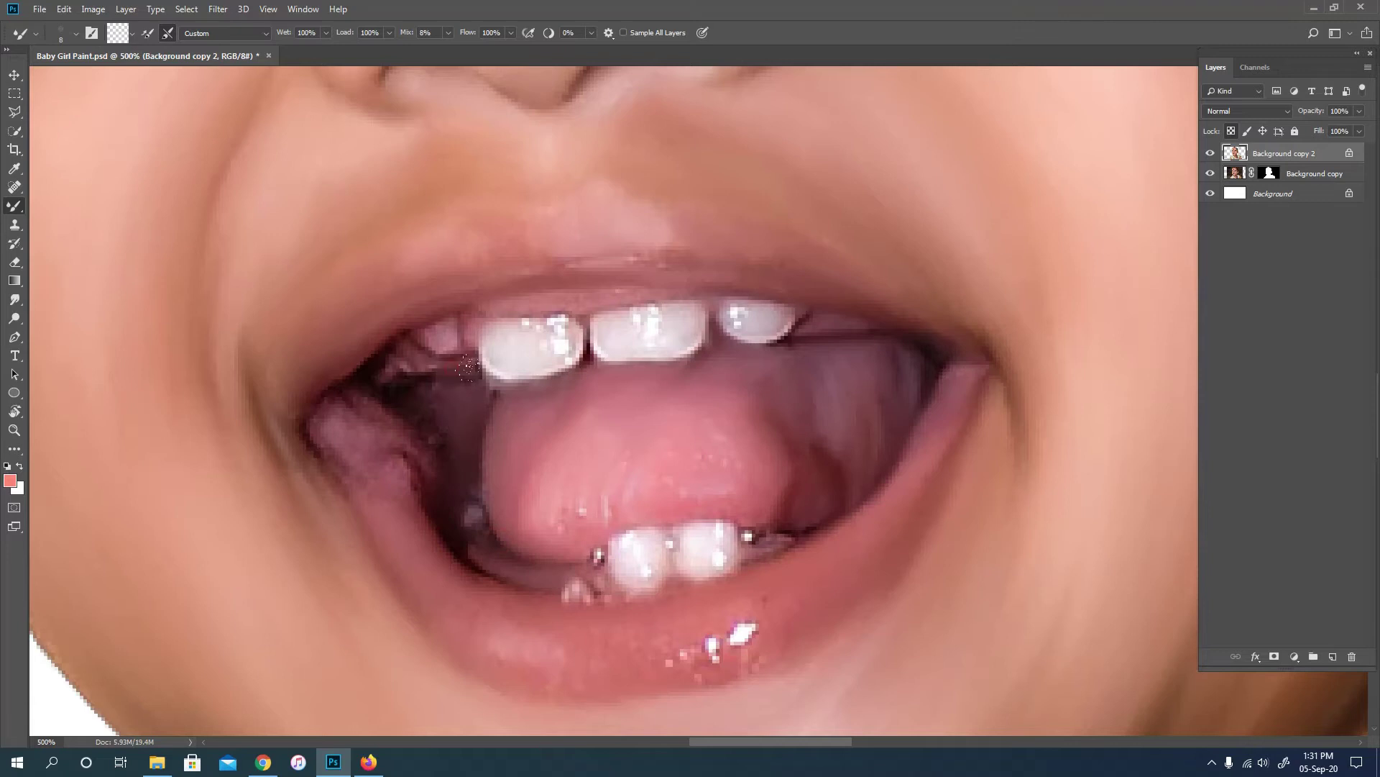
{"action": "left_click_drag", "start_coordinate": [353, 401], "coordinate": [361, 374]}
{"action": "left_click_drag", "start_coordinate": [571, 348], "coordinate": [557, 337]}
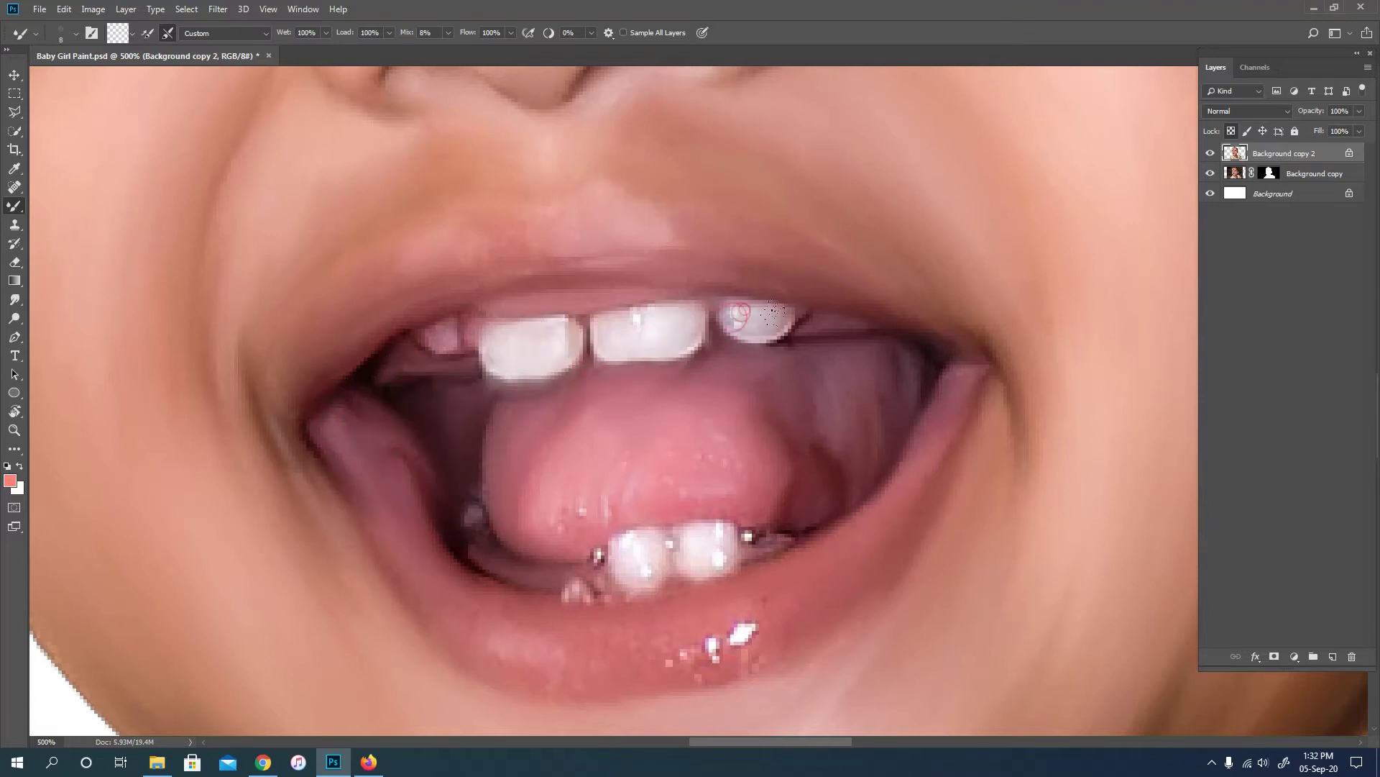
{"action": "key", "text": "ctrl+0"}
{"action": "scroll", "coordinate": [705, 545], "scroll_direction": "up", "scroll_amount": 4, "text": "alt"}
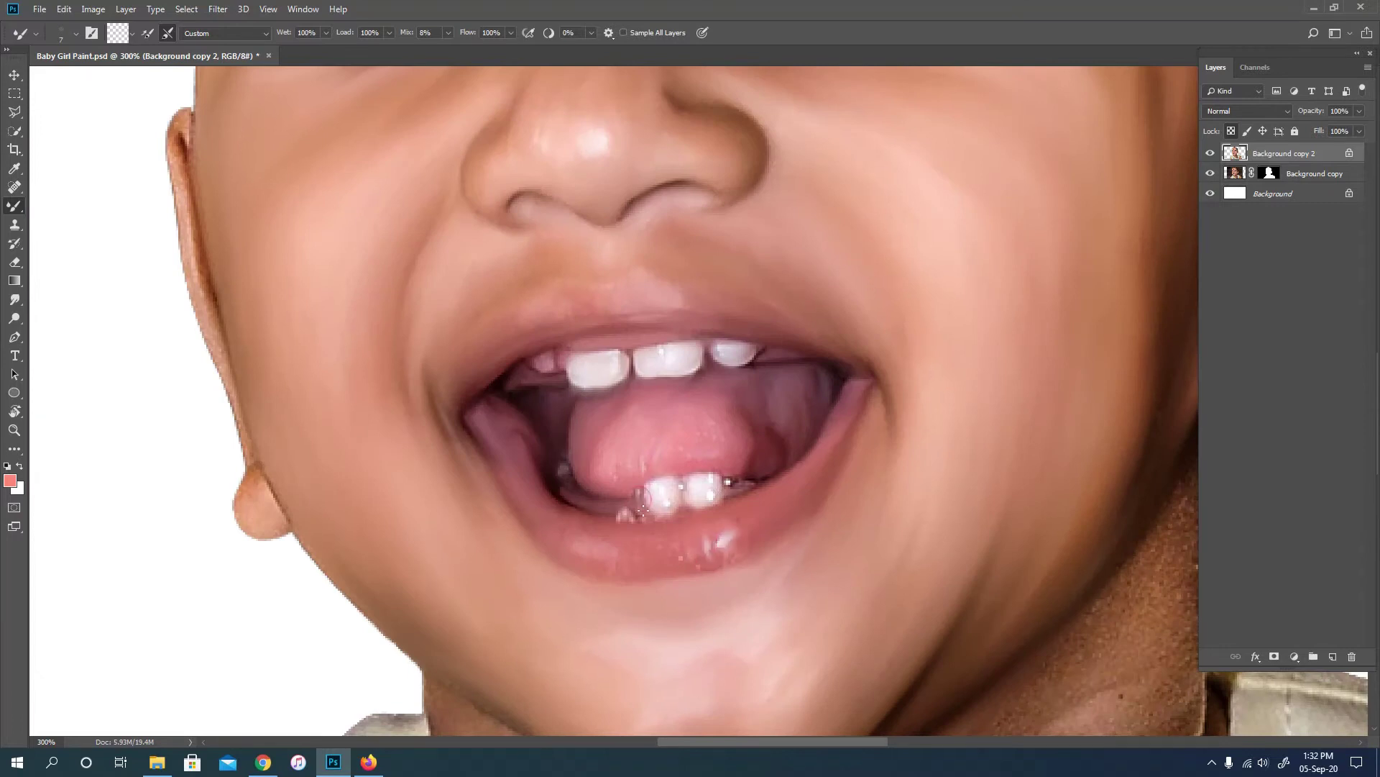
Step: Smooth the iris specks, upper eyelashes and blue catchlight reflections on both eyes
{"action": "key", "text": "ctrl+0"}
{"action": "scroll", "coordinate": [728, 411], "scroll_direction": "up", "scroll_amount": 5, "text": "alt"}
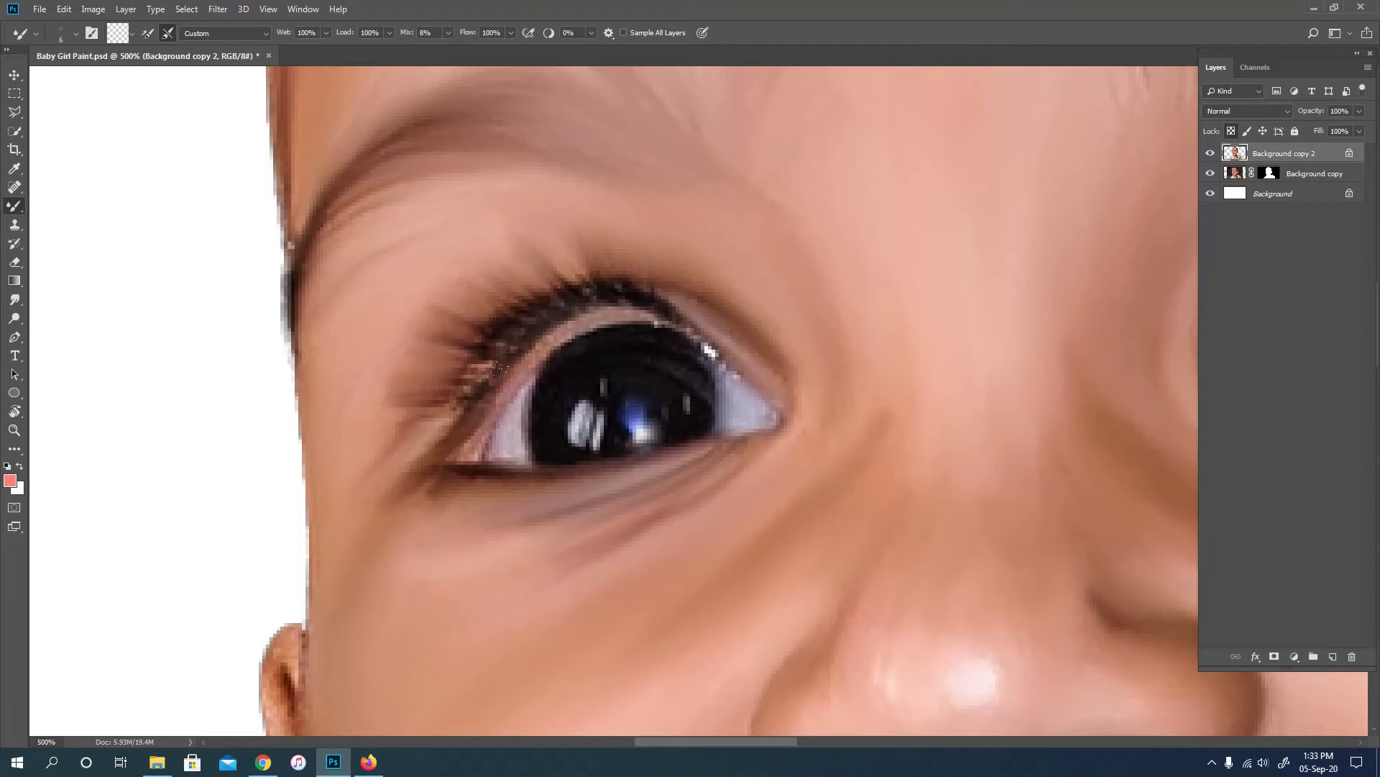
{"action": "left_click_drag", "start_coordinate": [560, 351], "coordinate": [586, 407]}
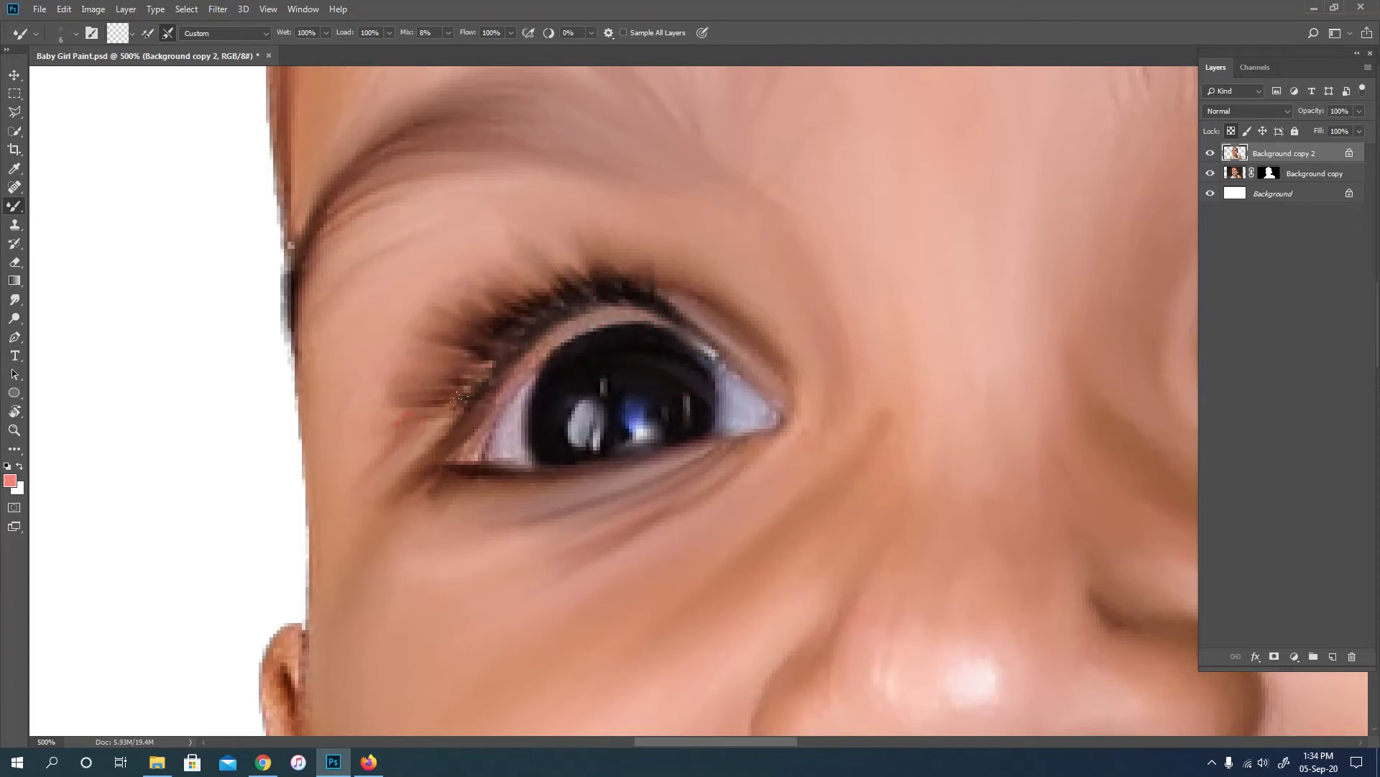
{"action": "key", "text": "ctrl+0"}
{"action": "scroll", "coordinate": [978, 359], "scroll_direction": "up", "scroll_amount": 5, "text": "alt"}
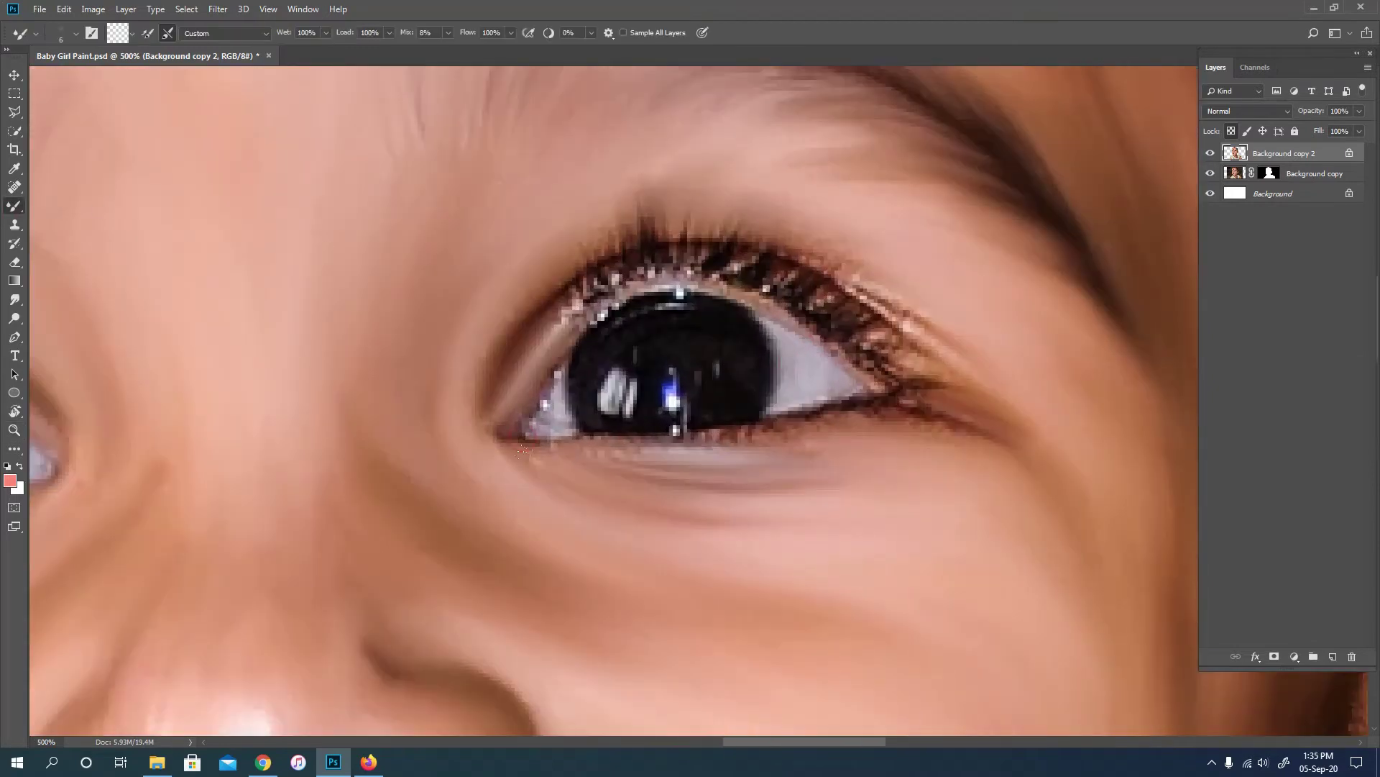
{"action": "mouse_move", "coordinate": [887, 369]}
{"action": "left_mouse_down"}
{"action": "mouse_move", "coordinate": [891, 324]}
{"action": "mouse_move", "coordinate": [827, 280]}
{"action": "mouse_move", "coordinate": [740, 259]}
{"action": "mouse_move", "coordinate": [622, 268]}
{"action": "mouse_move", "coordinate": [558, 331]}
{"action": "left_mouse_up"}
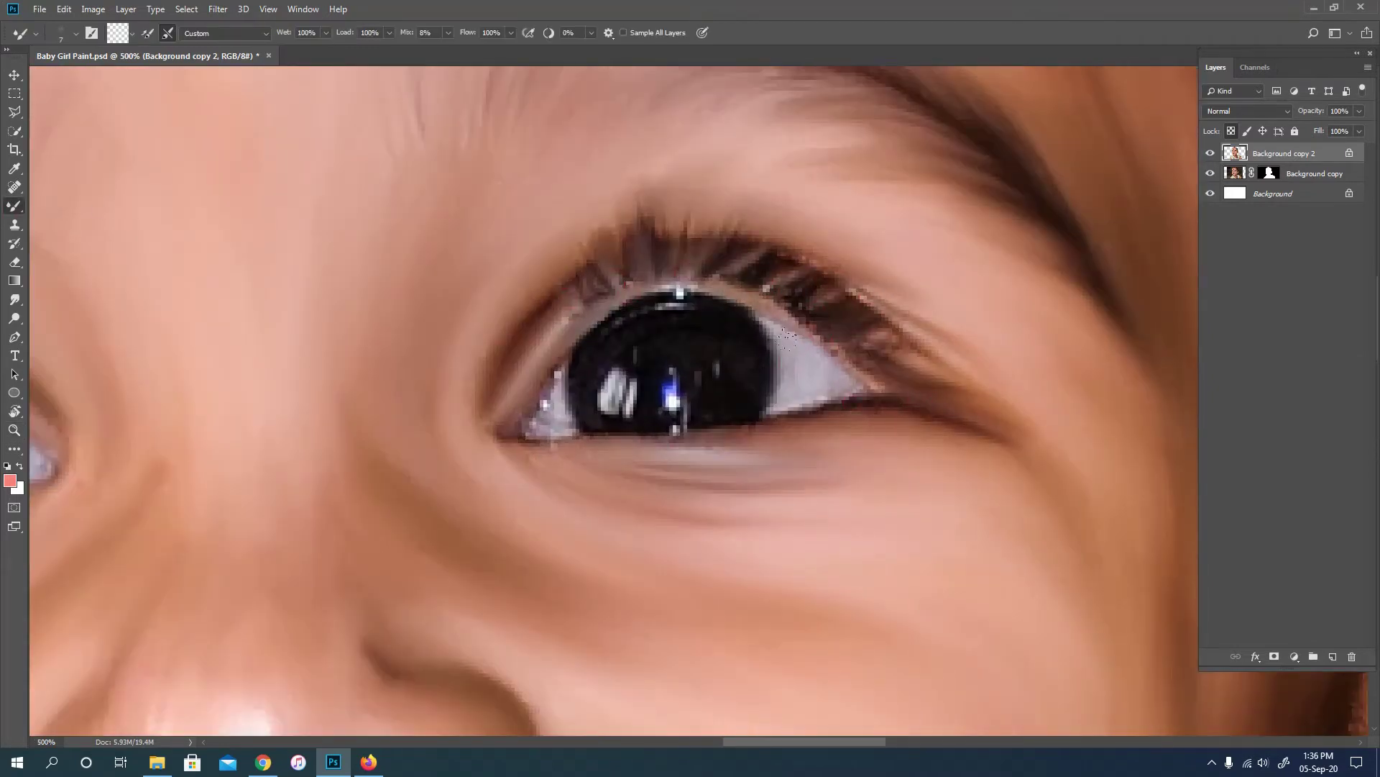
{"action": "left_click_drag", "start_coordinate": [672, 370], "coordinate": [701, 420]}
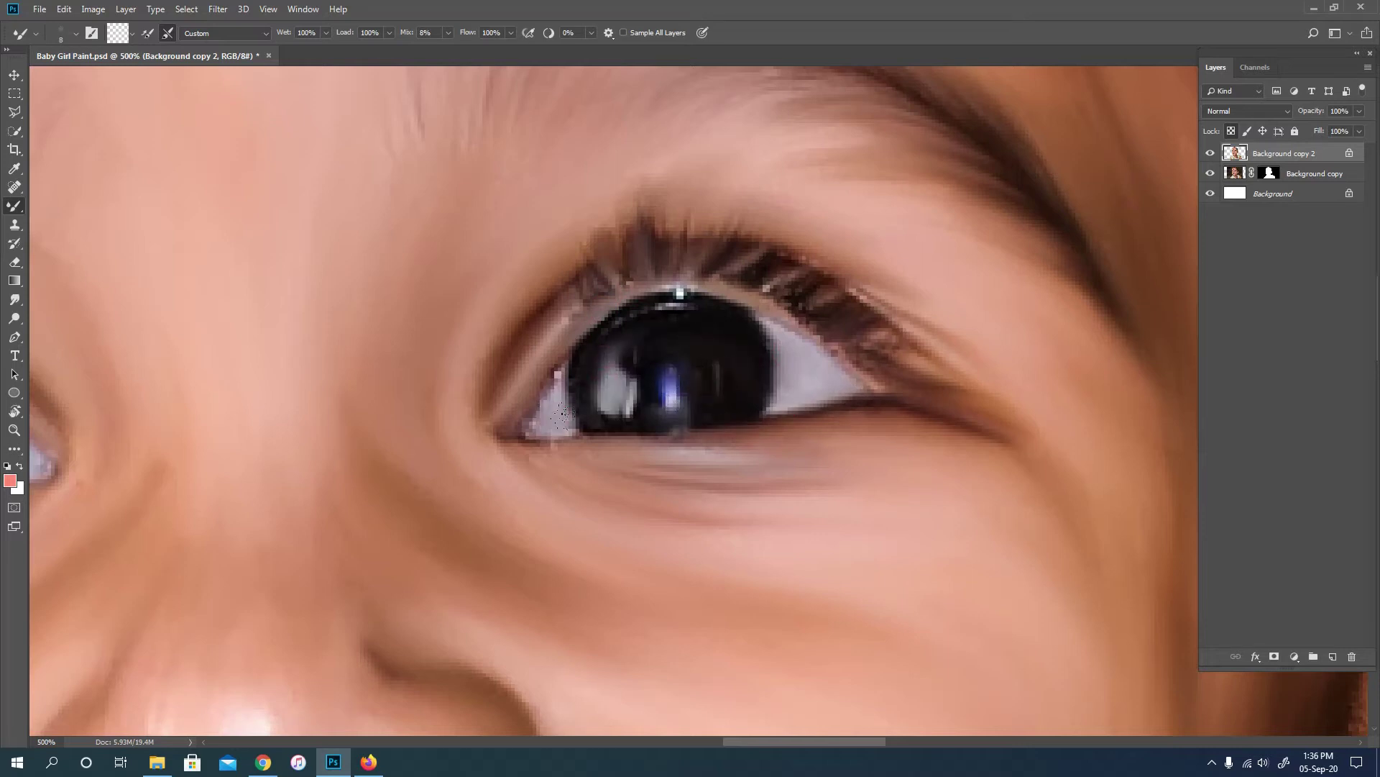
{"action": "key", "text": "ctrl+minus"}
{"action": "key", "text": "ctrl+minus"}
Step: Rotate the canvas view and smooth the speckled texture inside the ear
{"action": "key", "text": "ctrl+0"}
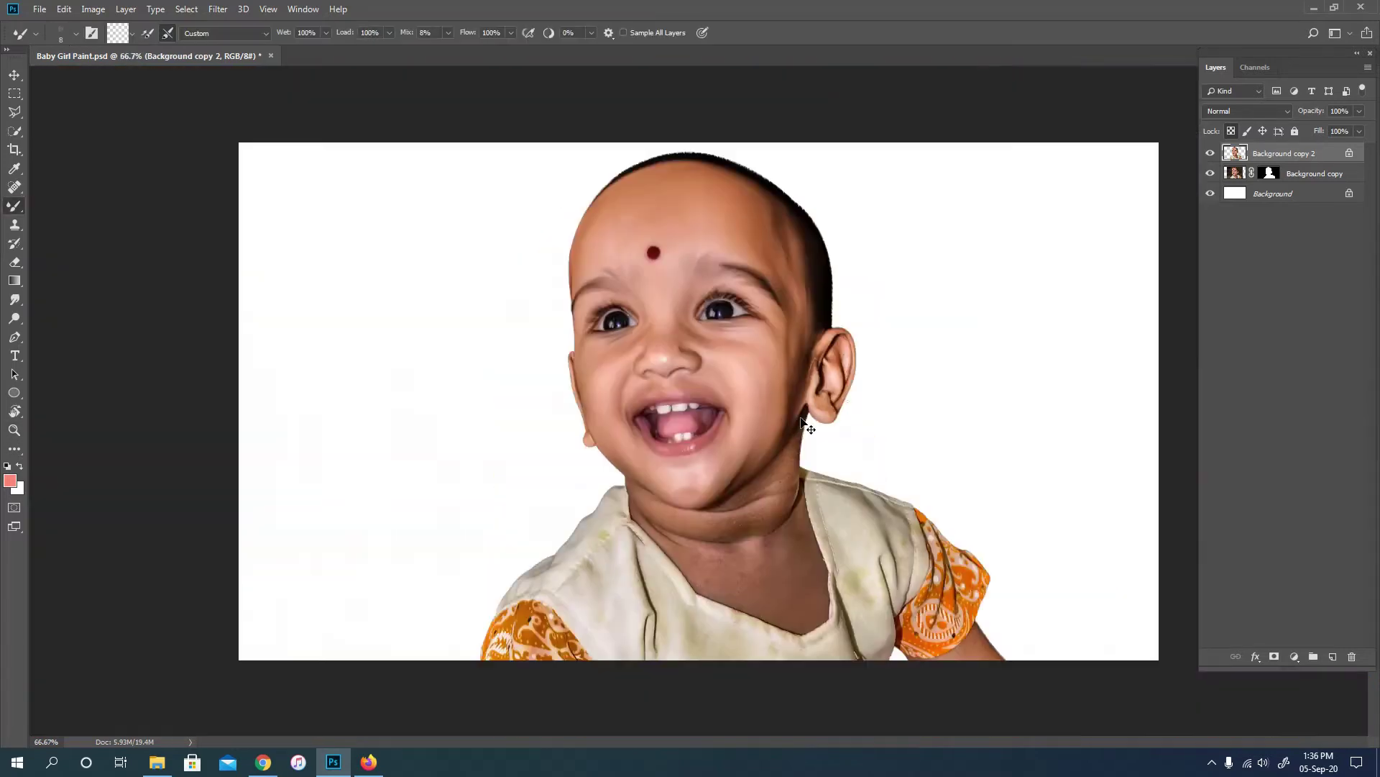
{"action": "left_click_drag", "start_coordinate": [753, 371], "coordinate": [693, 400]}
{"action": "scroll", "coordinate": [397, 366], "scroll_direction": "up", "scroll_amount": 3}
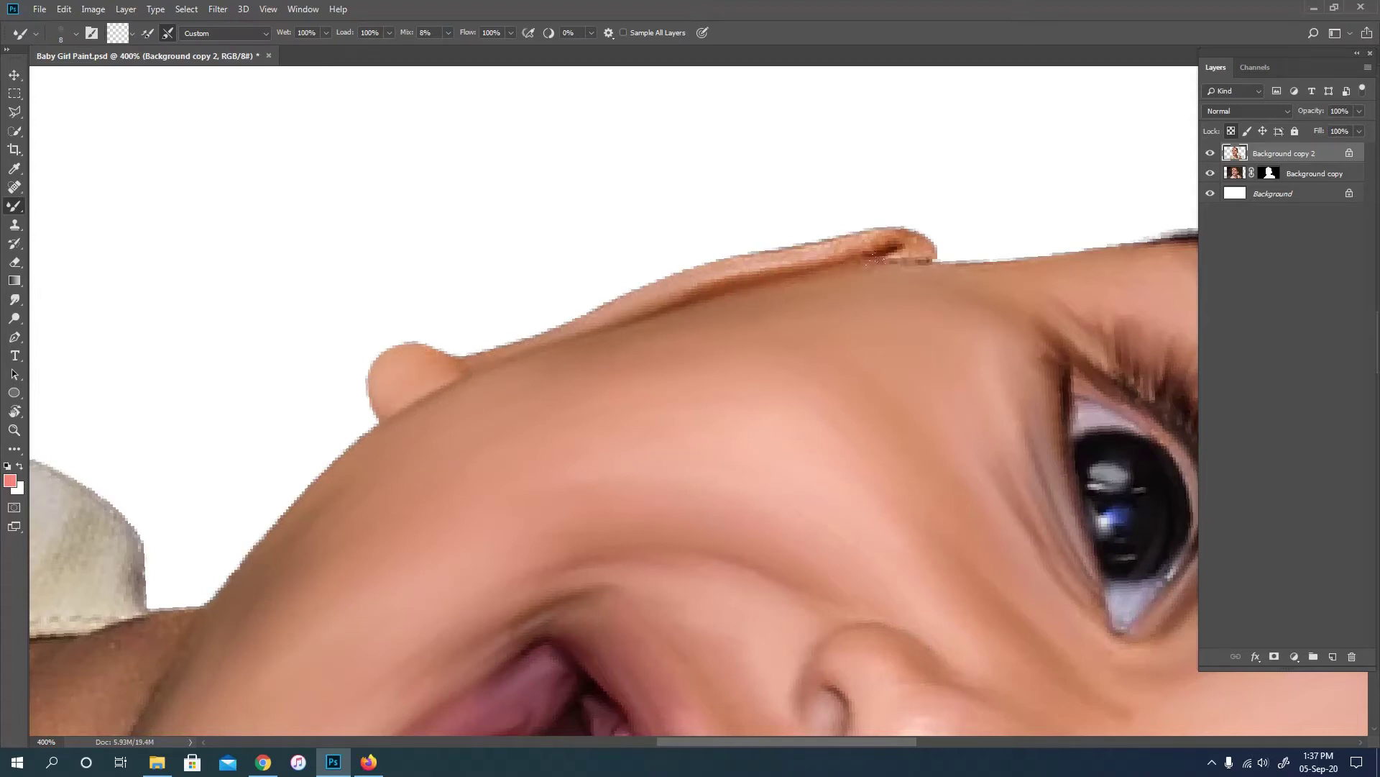
{"action": "left_click_drag", "start_coordinate": [1317, 303], "coordinate": [1007, 209]}
{"action": "mouse_move", "coordinate": [1170, 201]}
{"action": "left_mouse_down"}
{"action": "mouse_move", "coordinate": [940, 192]}
{"action": "mouse_move", "coordinate": [503, 360]}
{"action": "left_mouse_up"}
{"action": "left_click_drag", "start_coordinate": [506, 425], "coordinate": [770, 391]}
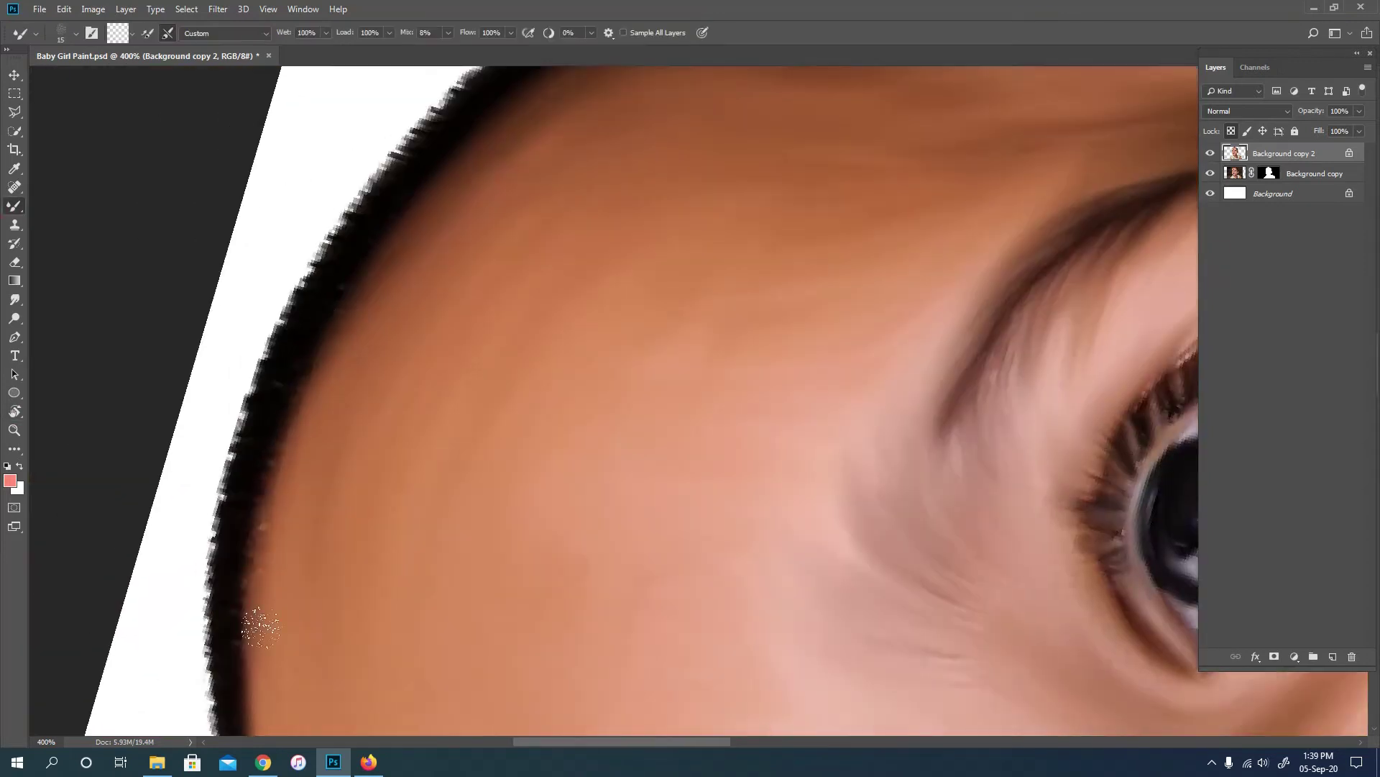
{"action": "mouse_move", "coordinate": [524, 330]}
{"action": "left_mouse_down"}
{"action": "mouse_move", "coordinate": [461, 548]}
{"action": "mouse_move", "coordinate": [618, 295]}
{"action": "mouse_move", "coordinate": [475, 309]}
{"action": "left_mouse_up"}
{"action": "left_click_drag", "start_coordinate": [597, 288], "coordinate": [719, 345]}
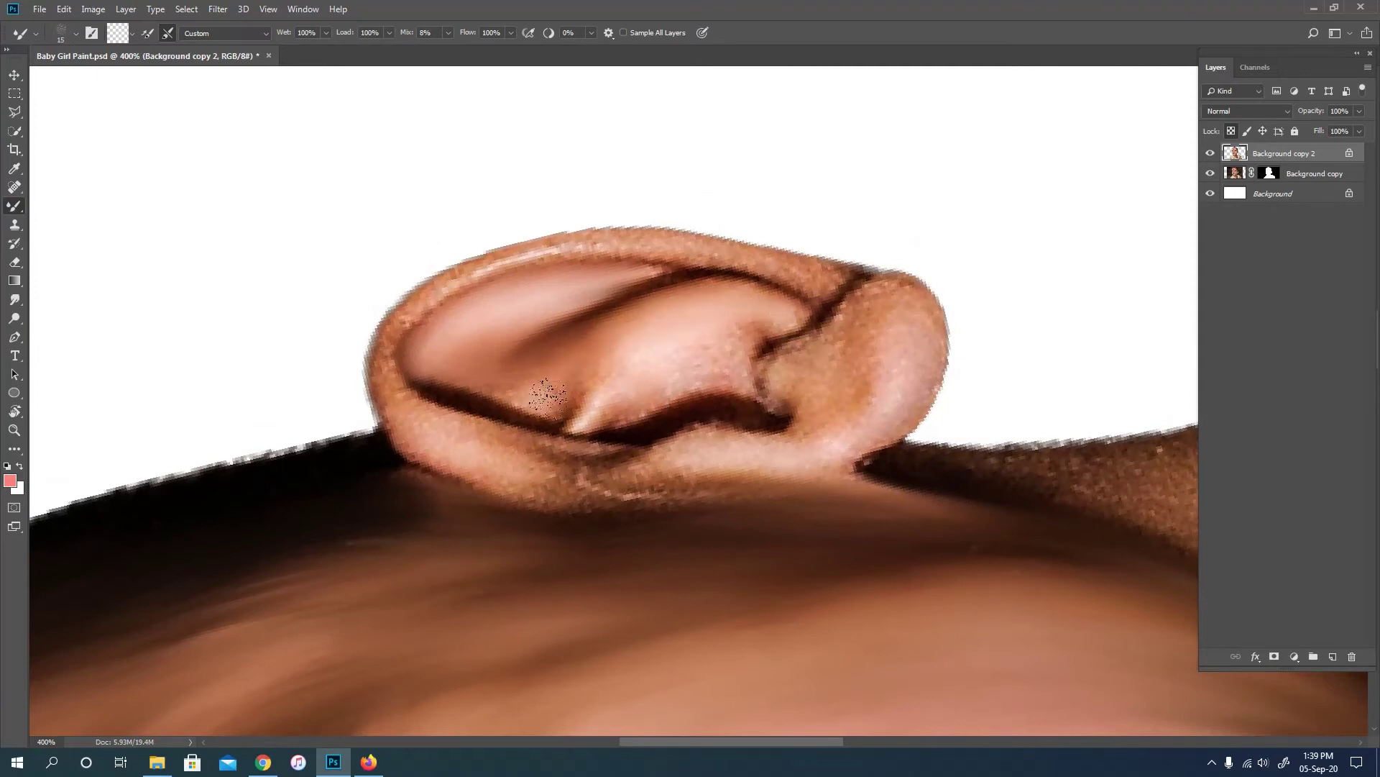
{"action": "left_click_drag", "start_coordinate": [596, 366], "coordinate": [482, 410]}
{"action": "mouse_move", "coordinate": [568, 410]}
{"action": "left_mouse_down"}
{"action": "mouse_move", "coordinate": [705, 381]}
{"action": "mouse_move", "coordinate": [805, 316]}
{"action": "left_mouse_up"}
{"action": "key", "text": "bracketleft"}
{"action": "key", "text": "bracketleft"}
{"action": "key", "text": "bracketleft"}
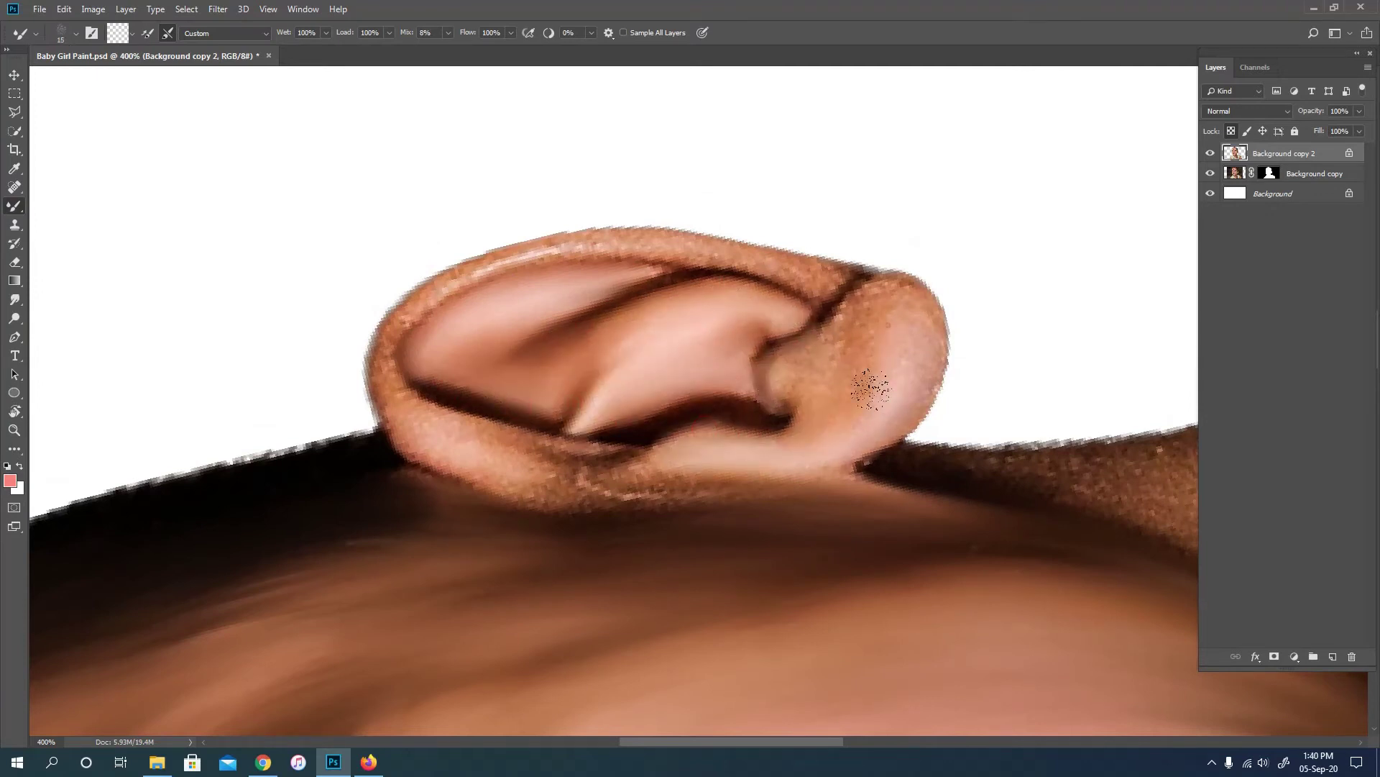
{"action": "left_click_drag", "start_coordinate": [825, 392], "coordinate": [827, 332]}
Step: Smooth the speckled texture along the ear rim using brush sizes 10 to 15
{"action": "key", "text": "bracketleft"}
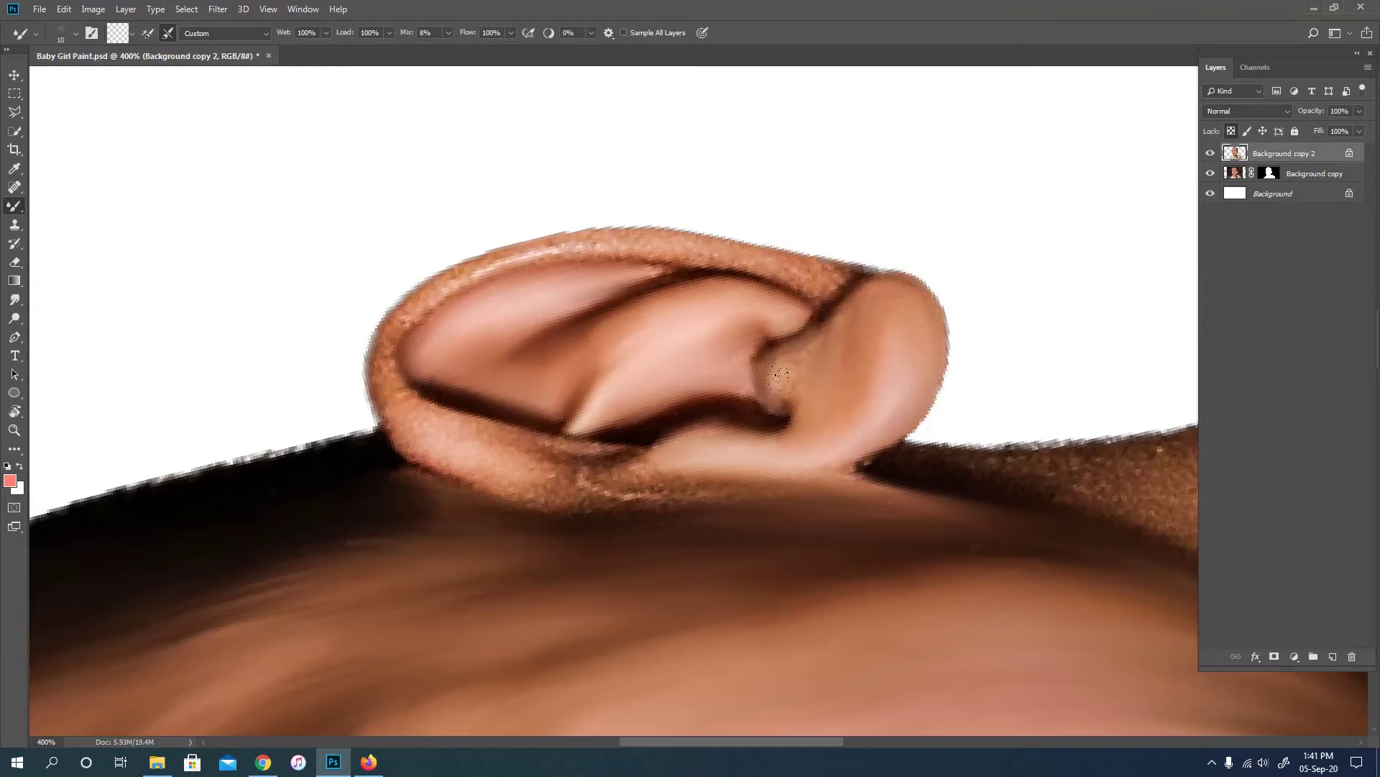
{"action": "scroll", "coordinate": [856, 359], "scroll_direction": "down", "scroll_amount": 3}
{"action": "scroll", "coordinate": [556, 340], "scroll_direction": "right", "scroll_amount": 3}
{"action": "key", "text": "bracketright"}
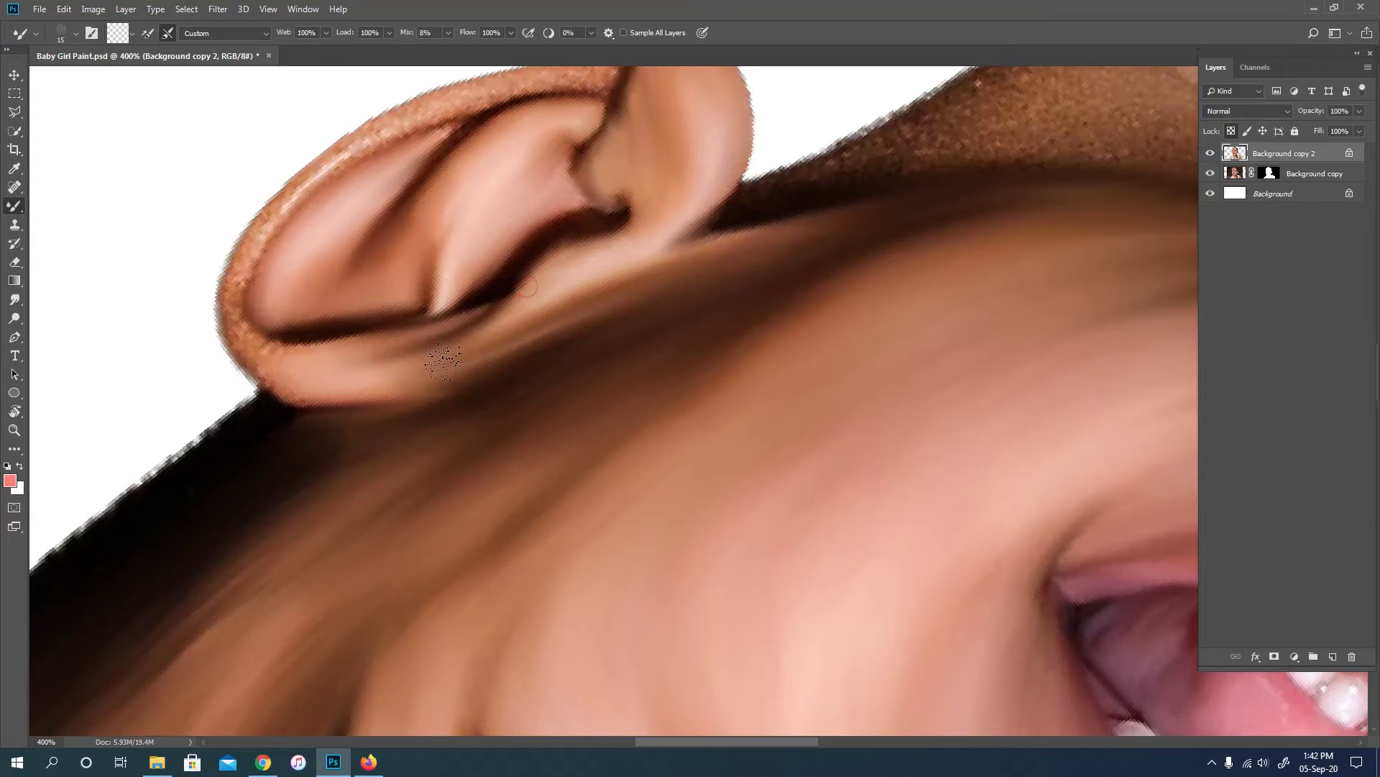
{"action": "scroll", "coordinate": [550, 283], "scroll_direction": "up", "scroll_amount": 3}
{"action": "scroll", "coordinate": [550, 283], "scroll_direction": "left", "scroll_amount": 1}
{"action": "key", "text": "bracketleft"}
{"action": "left_click_drag", "start_coordinate": [550, 283], "coordinate": [686, 231]}
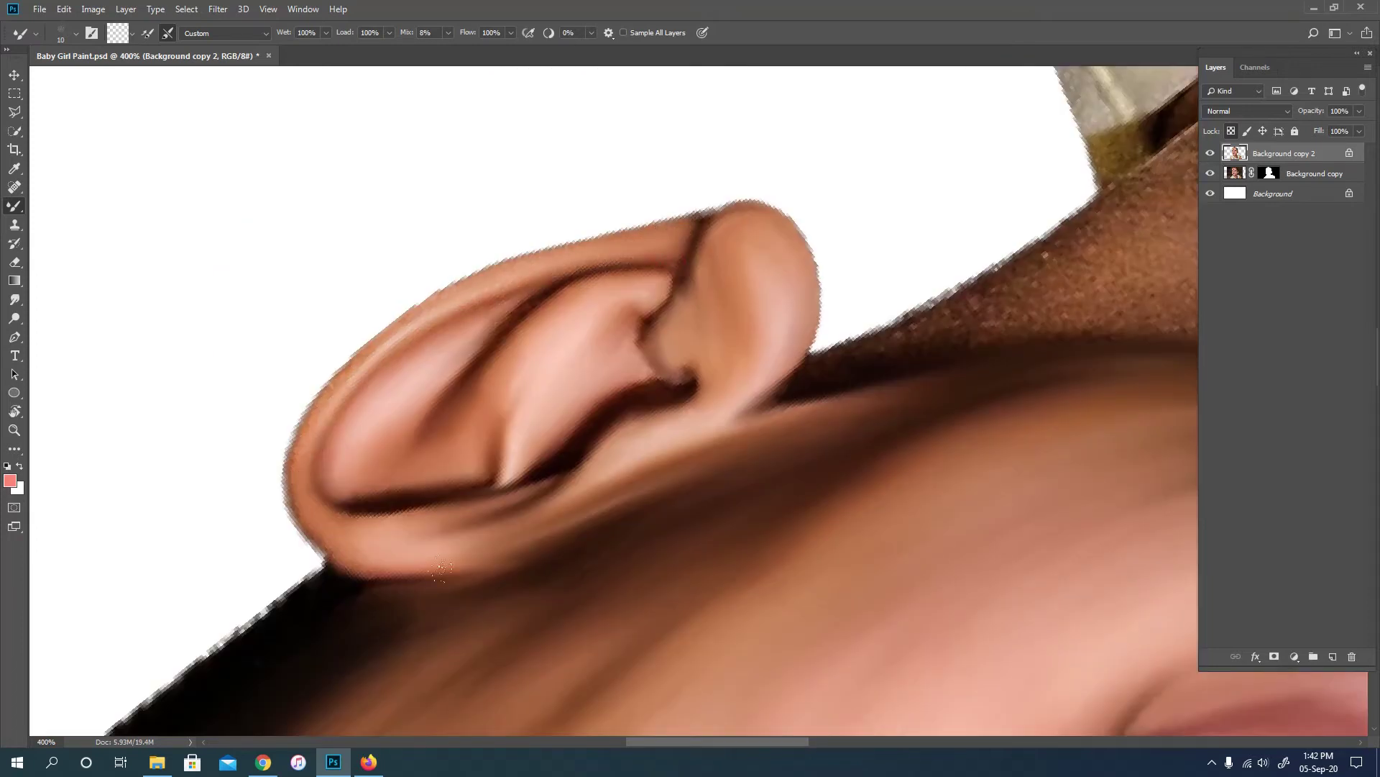
{"action": "scroll", "coordinate": [441, 571], "scroll_direction": "right", "scroll_amount": 5}
{"action": "key", "text": "bracketright"}
{"action": "scroll", "coordinate": [715, 379], "scroll_direction": "right", "scroll_amount": 3}
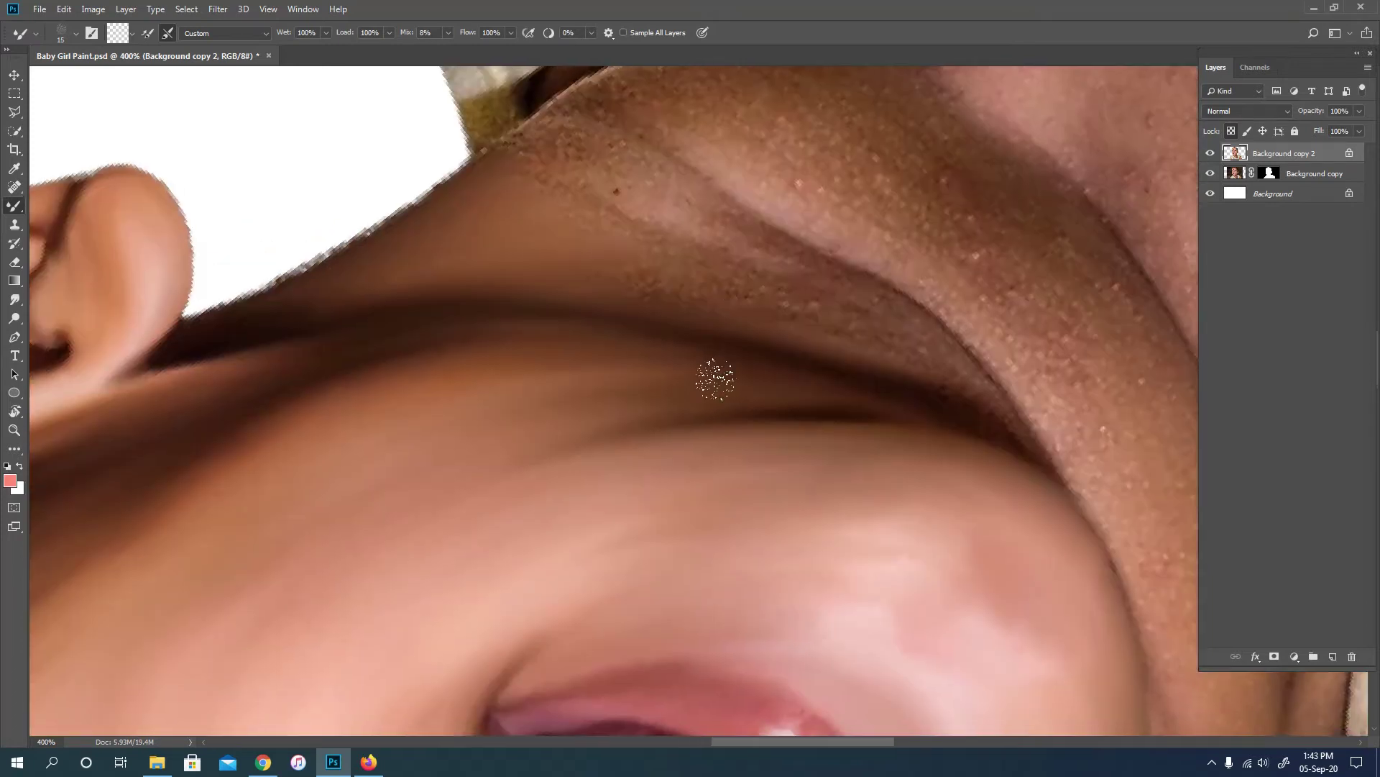
{"action": "scroll", "coordinate": [716, 379], "scroll_direction": "down", "scroll_amount": 3}
{"action": "scroll", "coordinate": [715, 378], "scroll_direction": "left", "scroll_amount": 2}
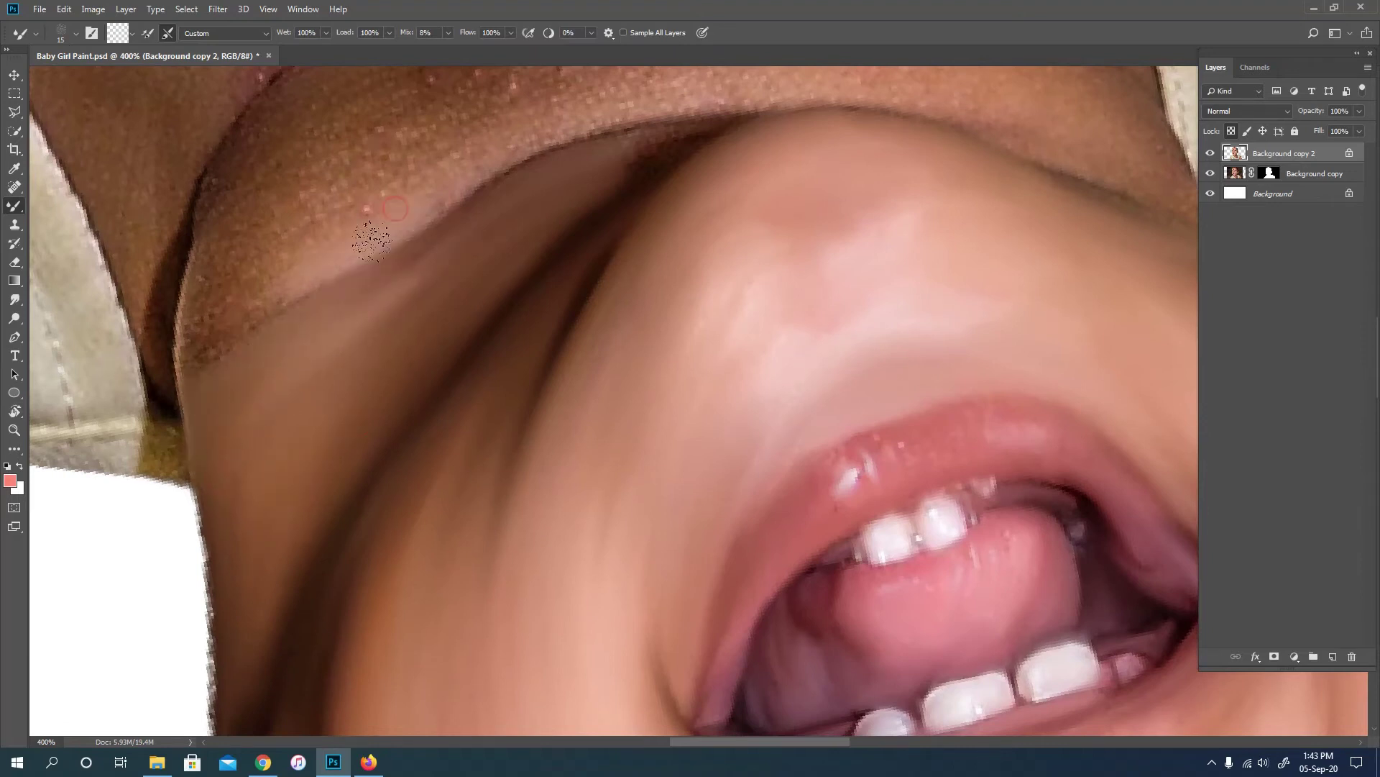
Step: Smooth the neck freckles and the skin dots along the blanket edge
{"action": "scroll", "coordinate": [739, 272], "scroll_direction": "up", "scroll_amount": 3}
{"action": "key", "text": "bracketright"}
{"action": "scroll", "coordinate": [233, 323], "scroll_direction": "up", "scroll_amount": 3}
{"action": "scroll", "coordinate": [398, 332], "scroll_direction": "left", "scroll_amount": 2}
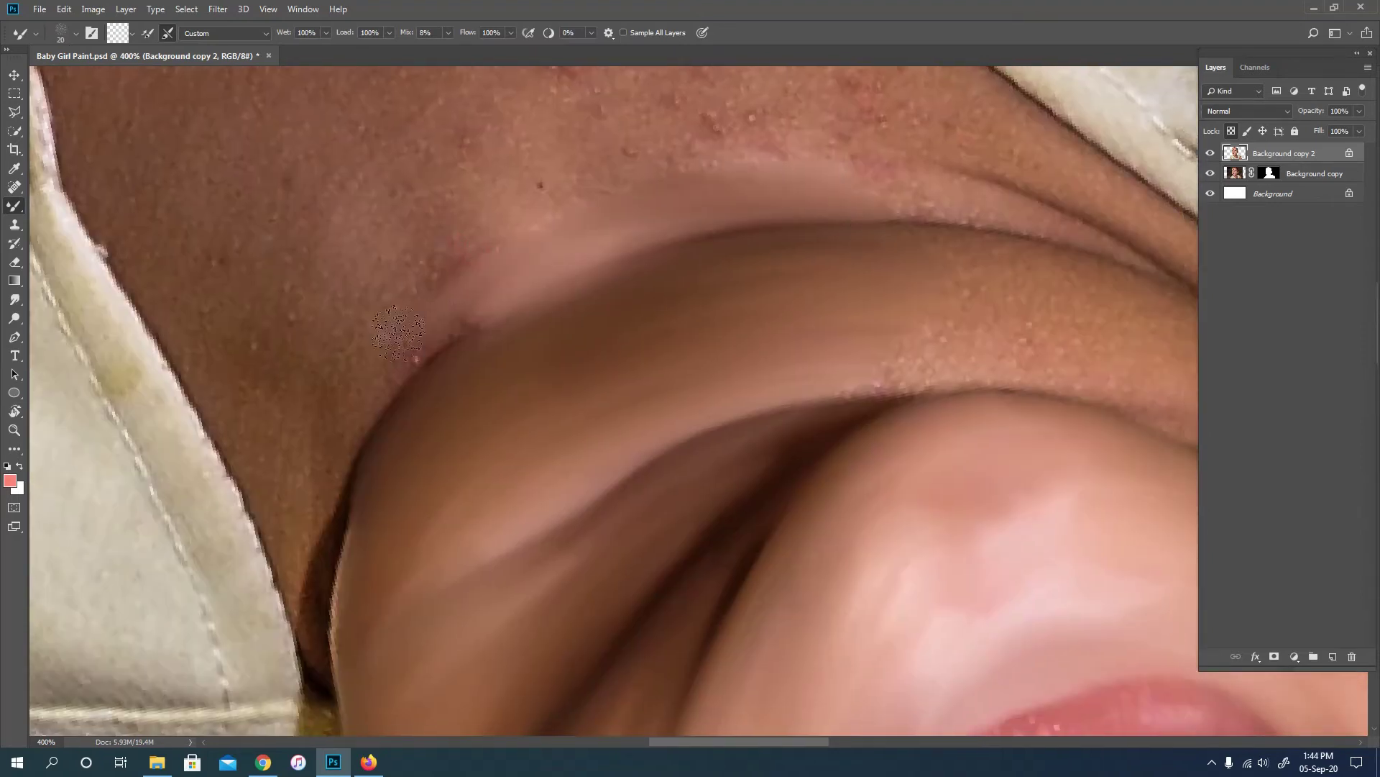
{"action": "scroll", "coordinate": [369, 545], "scroll_direction": "down", "scroll_amount": 3}
{"action": "scroll", "coordinate": [625, 312], "scroll_direction": "up", "scroll_amount": 3}
{"action": "scroll", "coordinate": [270, 286], "scroll_direction": "up", "scroll_amount": 1}
{"action": "mouse_move", "coordinate": [270, 286]}
{"action": "left_mouse_down"}
{"action": "mouse_move", "coordinate": [315, 401]}
{"action": "mouse_move", "coordinate": [339, 302]}
{"action": "mouse_move", "coordinate": [295, 484]}
{"action": "left_mouse_up"}
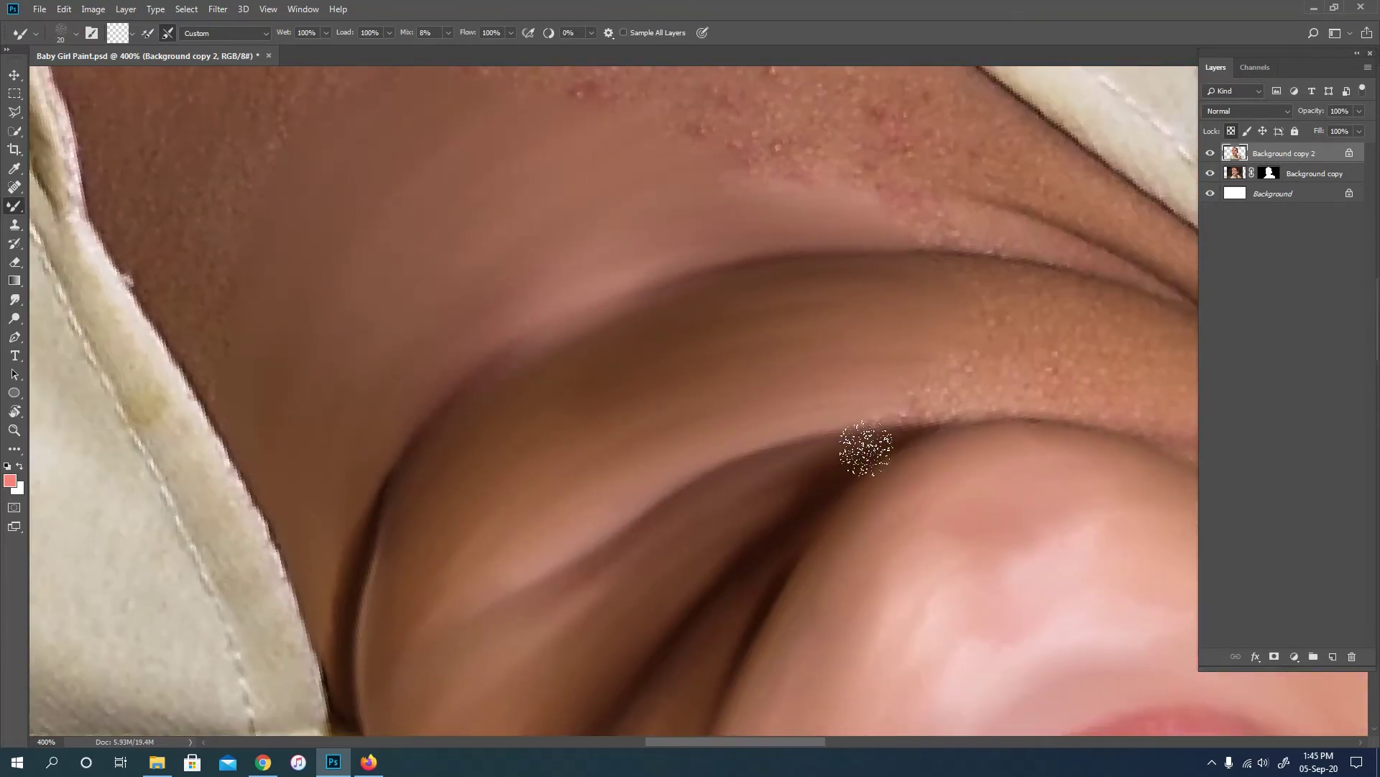
{"action": "scroll", "coordinate": [484, 320], "scroll_direction": "up", "scroll_amount": 3}
{"action": "scroll", "coordinate": [484, 321], "scroll_direction": "left", "scroll_amount": 2}
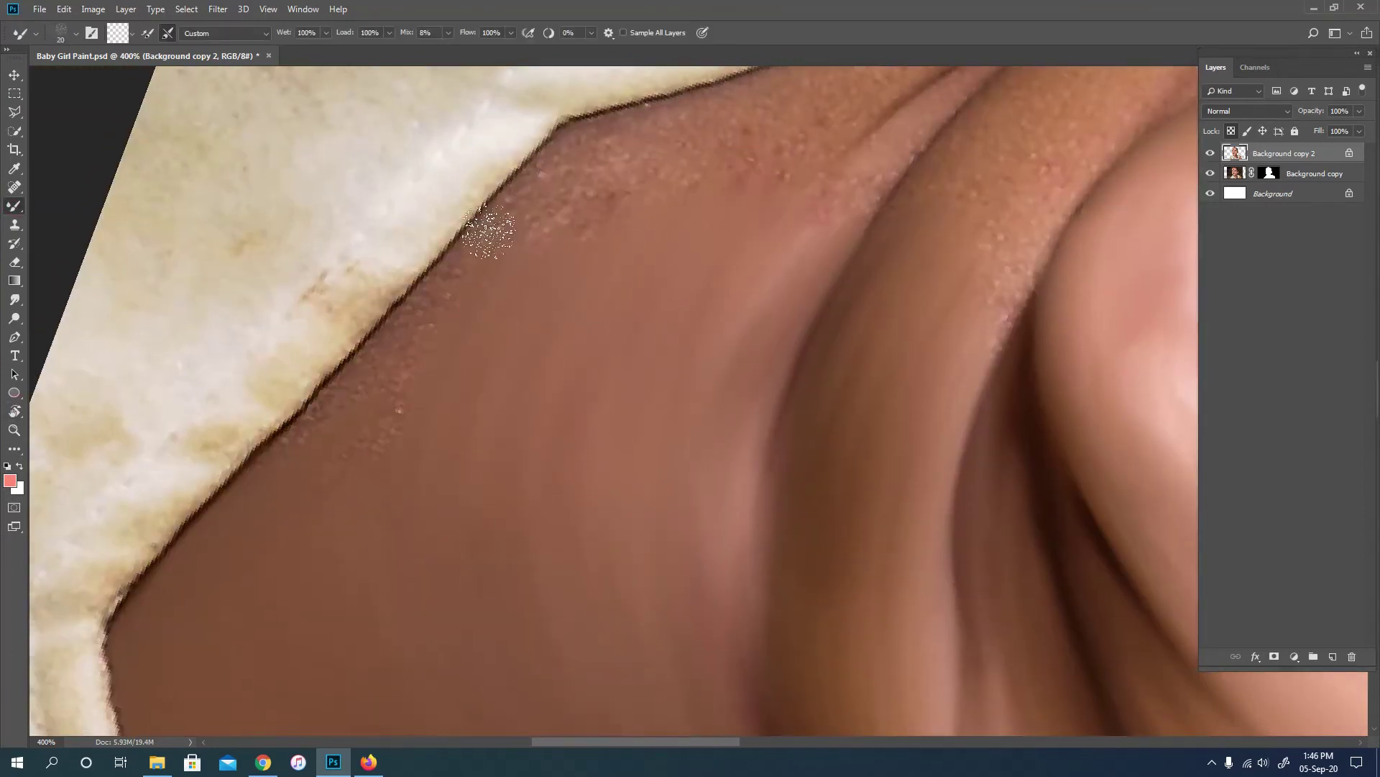
{"action": "left_click_drag", "start_coordinate": [484, 225], "coordinate": [302, 424]}
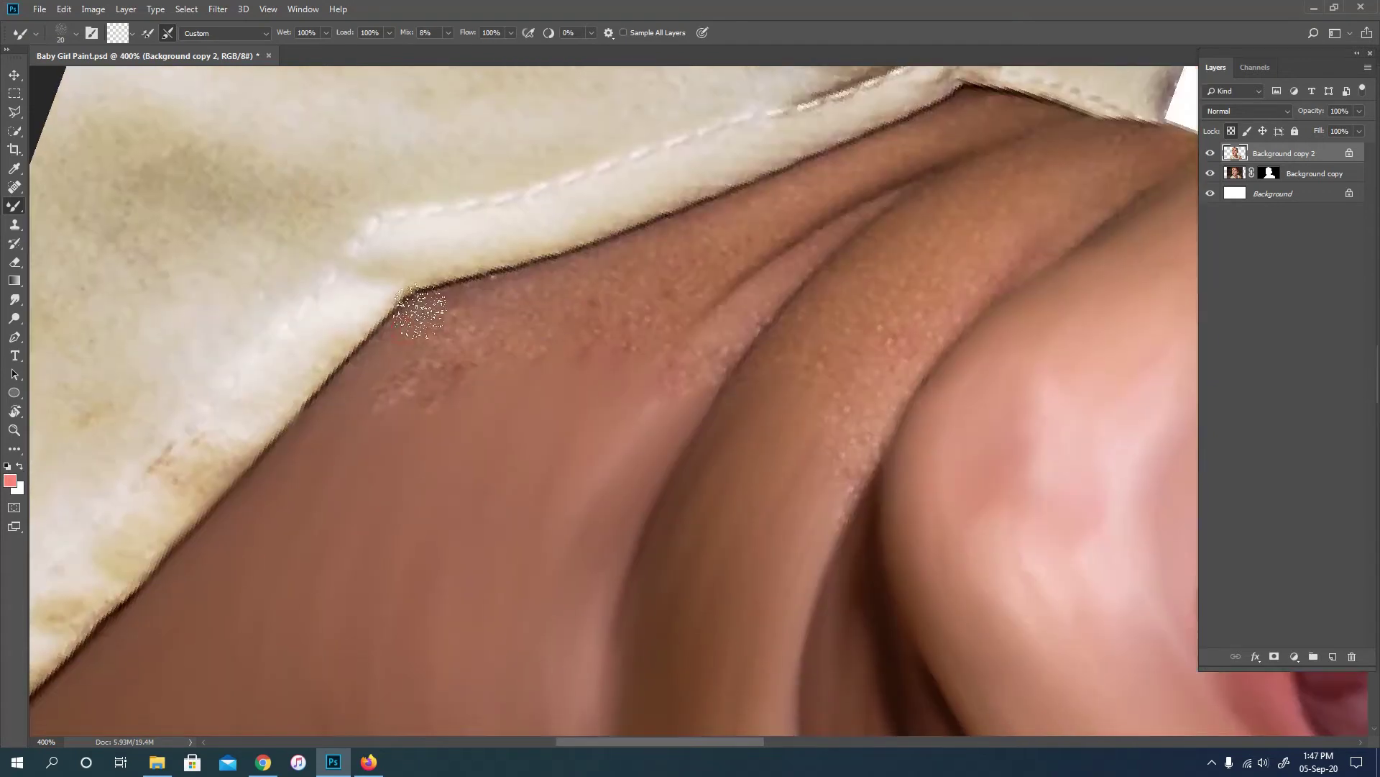
{"action": "scroll", "coordinate": [719, 216], "scroll_direction": "right", "scroll_amount": 3}
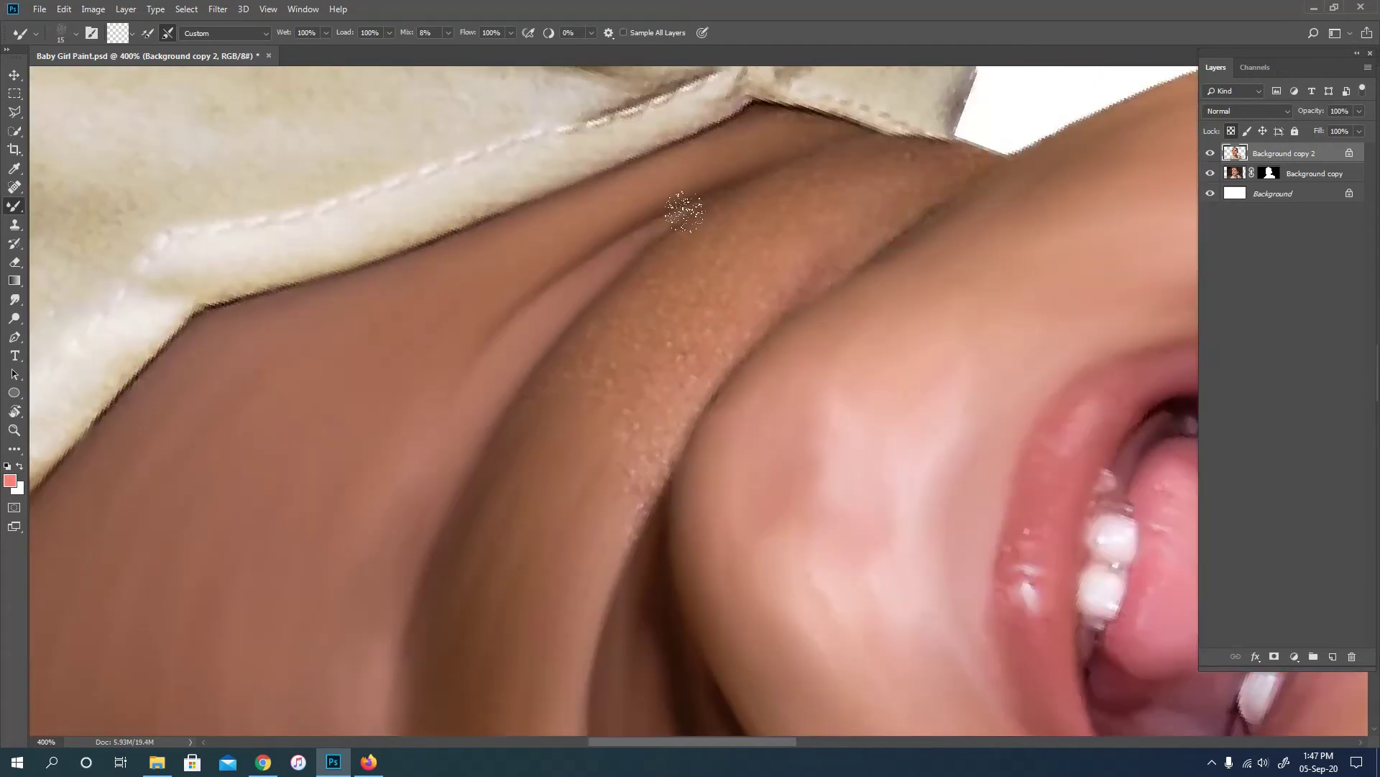
{"action": "scroll", "coordinate": [633, 238], "scroll_direction": "right", "scroll_amount": 3}
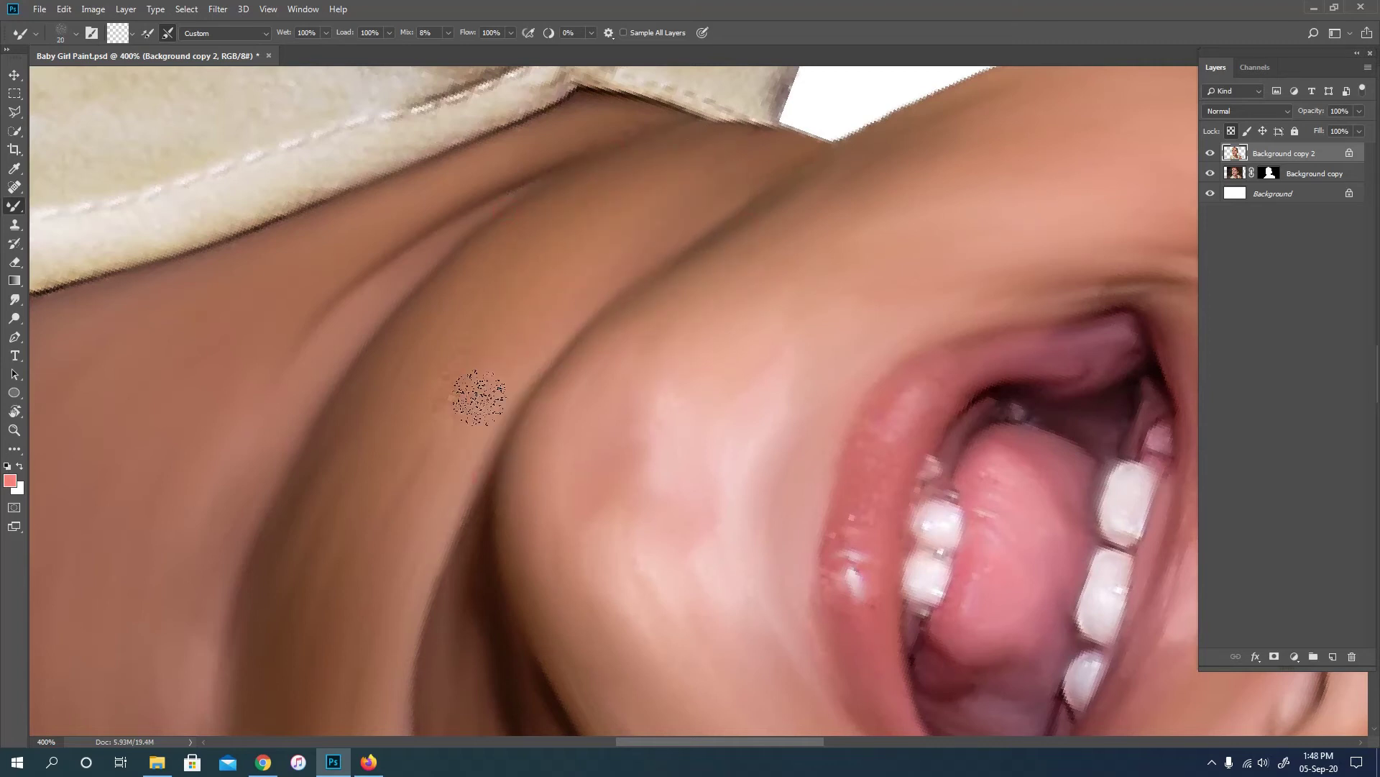
{"action": "key", "text": "ctrl+0"}
Step: Blend the collar seam beside the neck with a small brush
{"action": "scroll", "coordinate": [583, 596], "scroll_direction": "up", "scroll_amount": 1}
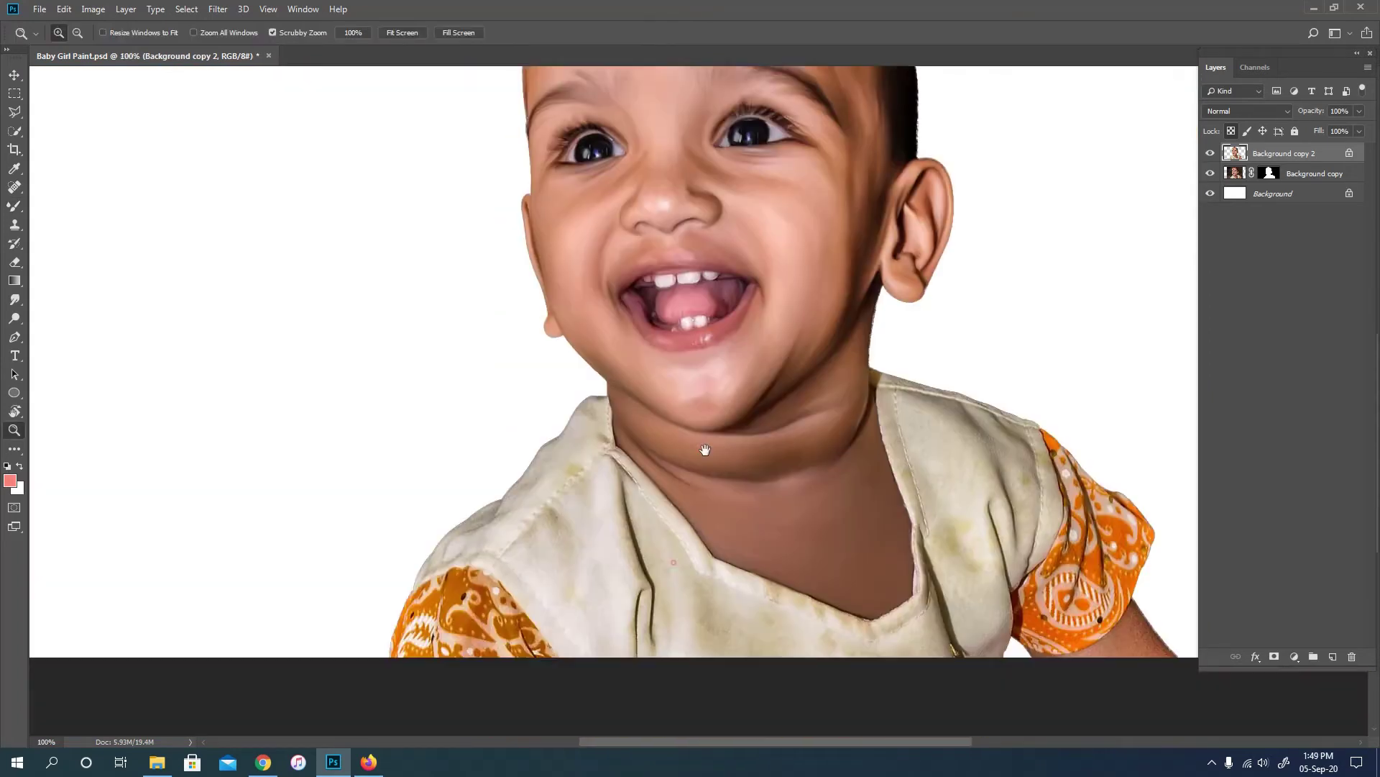
{"action": "scroll", "coordinate": [707, 453], "scroll_direction": "up", "scroll_amount": 2}
{"action": "key", "text": "bracketleft"}
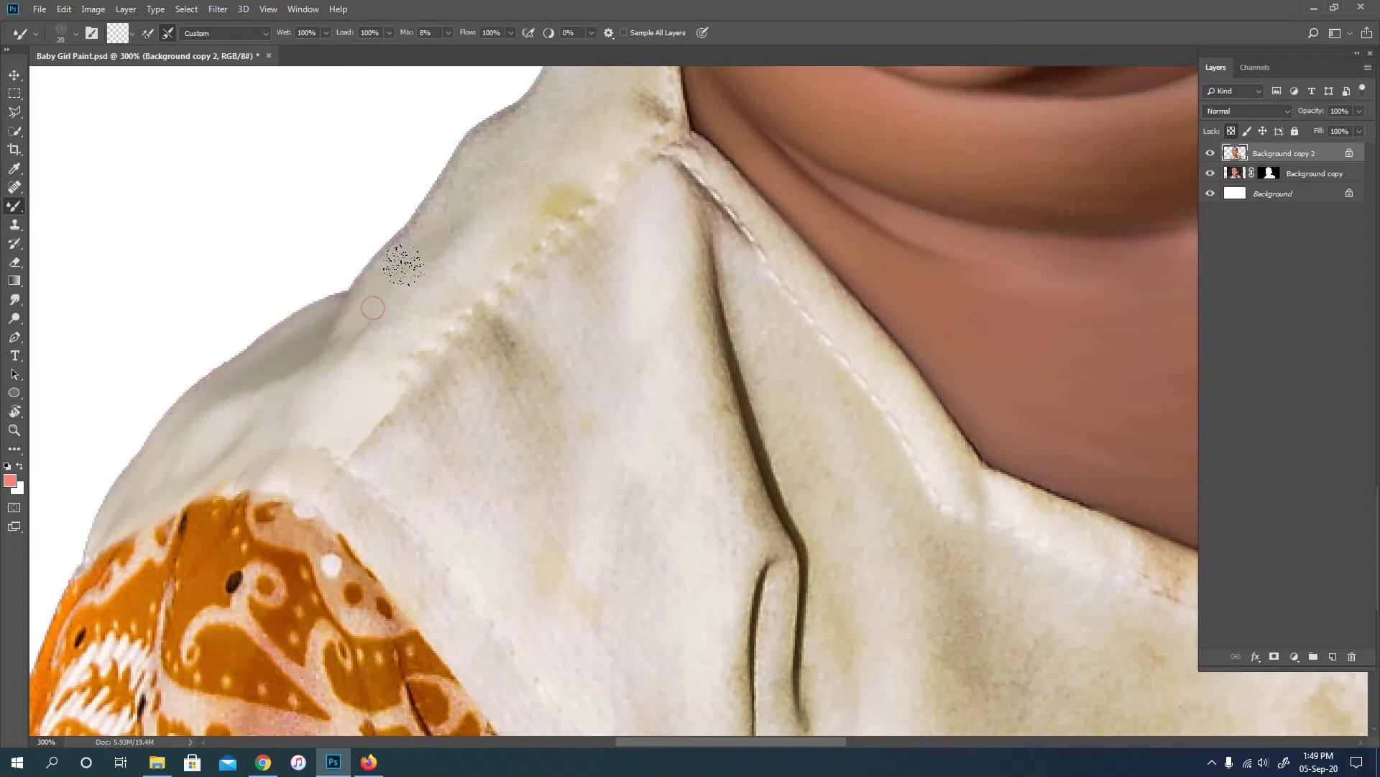
{"action": "scroll", "coordinate": [376, 392], "scroll_direction": "up", "scroll_amount": 2}
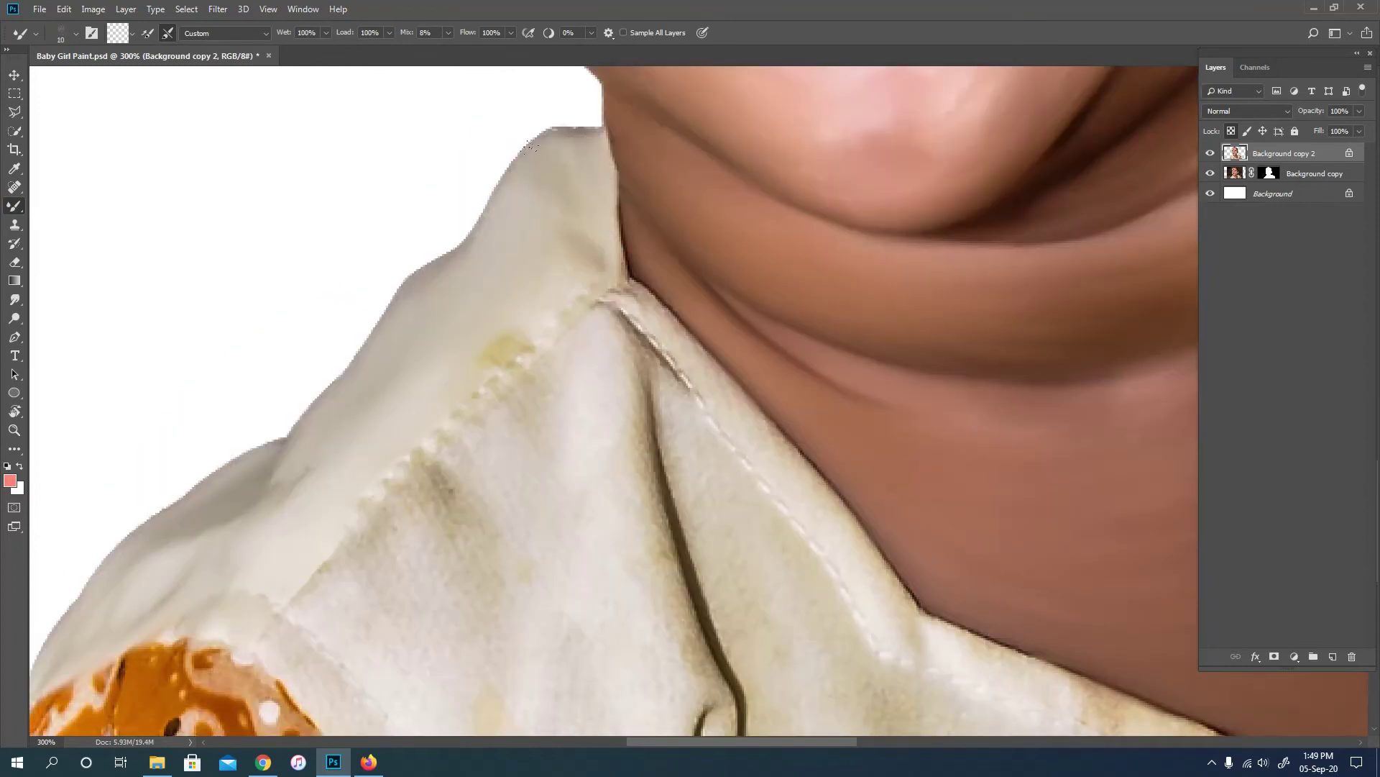
{"action": "left_click_drag", "start_coordinate": [530, 147], "coordinate": [474, 64]}
{"action": "key", "text": "bracketright"}
Step: Smooth the cream fabric folds across the shoulder
{"action": "mouse_move", "coordinate": [519, 484]}
{"action": "left_mouse_down"}
{"action": "mouse_move", "coordinate": [478, 334]}
{"action": "mouse_move", "coordinate": [493, 271]}
{"action": "left_mouse_up"}
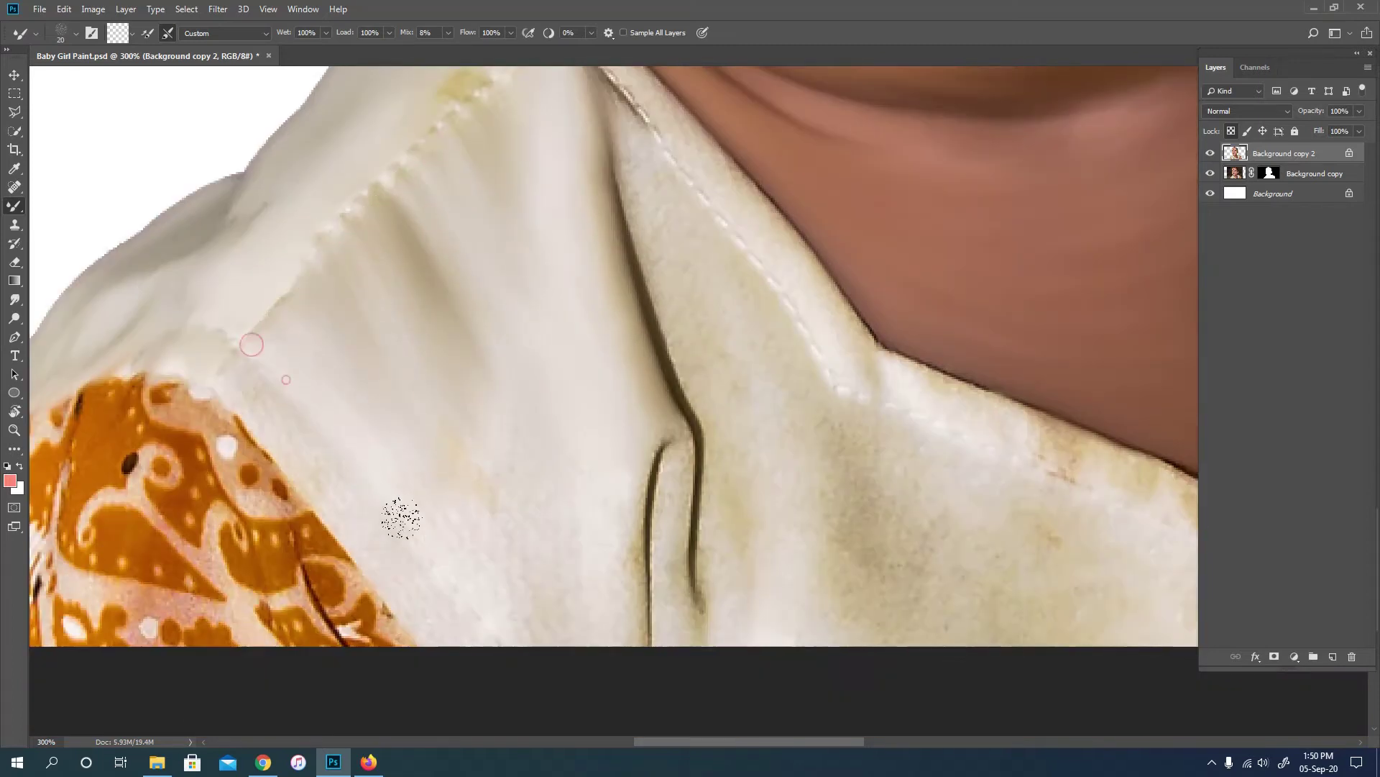
{"action": "left_click_drag", "start_coordinate": [492, 498], "coordinate": [427, 562]}
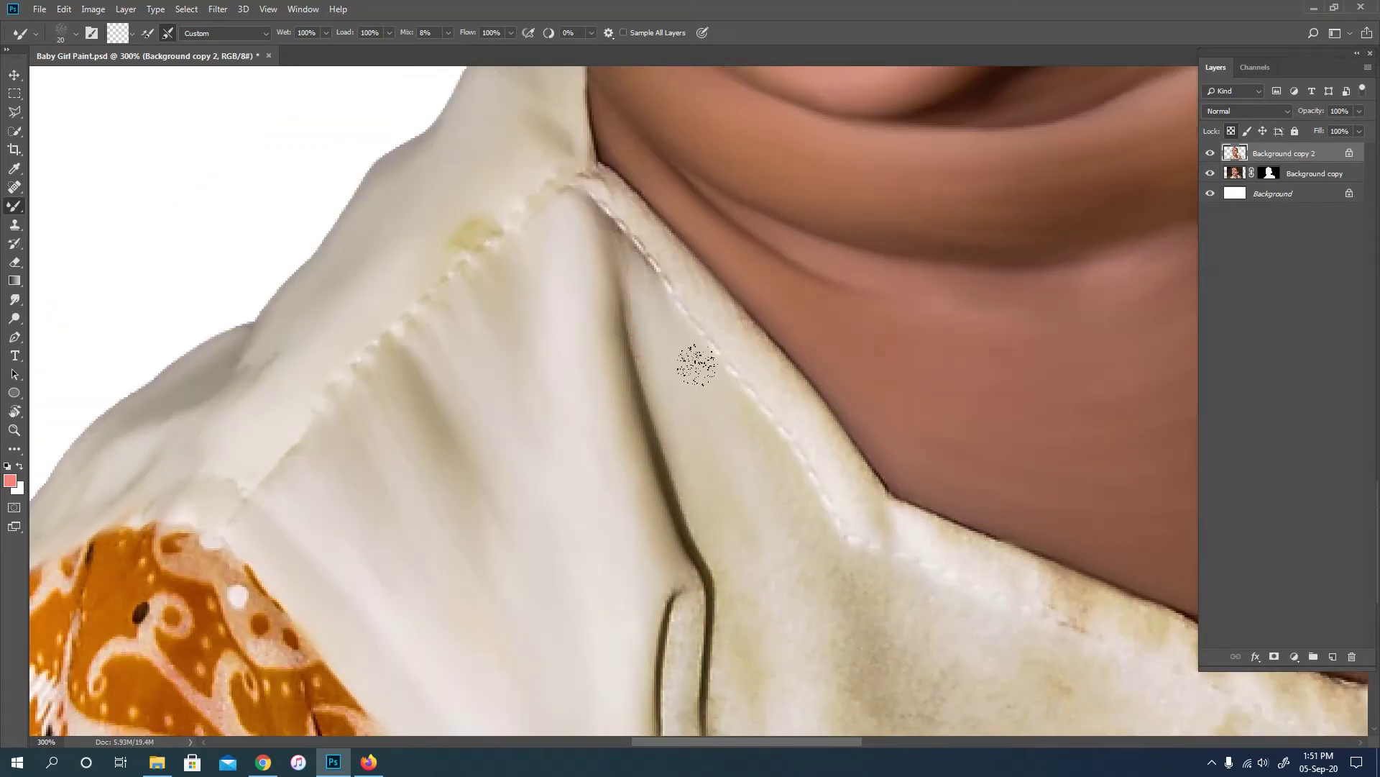
{"action": "left_click_drag", "start_coordinate": [697, 364], "coordinate": [694, 292]}
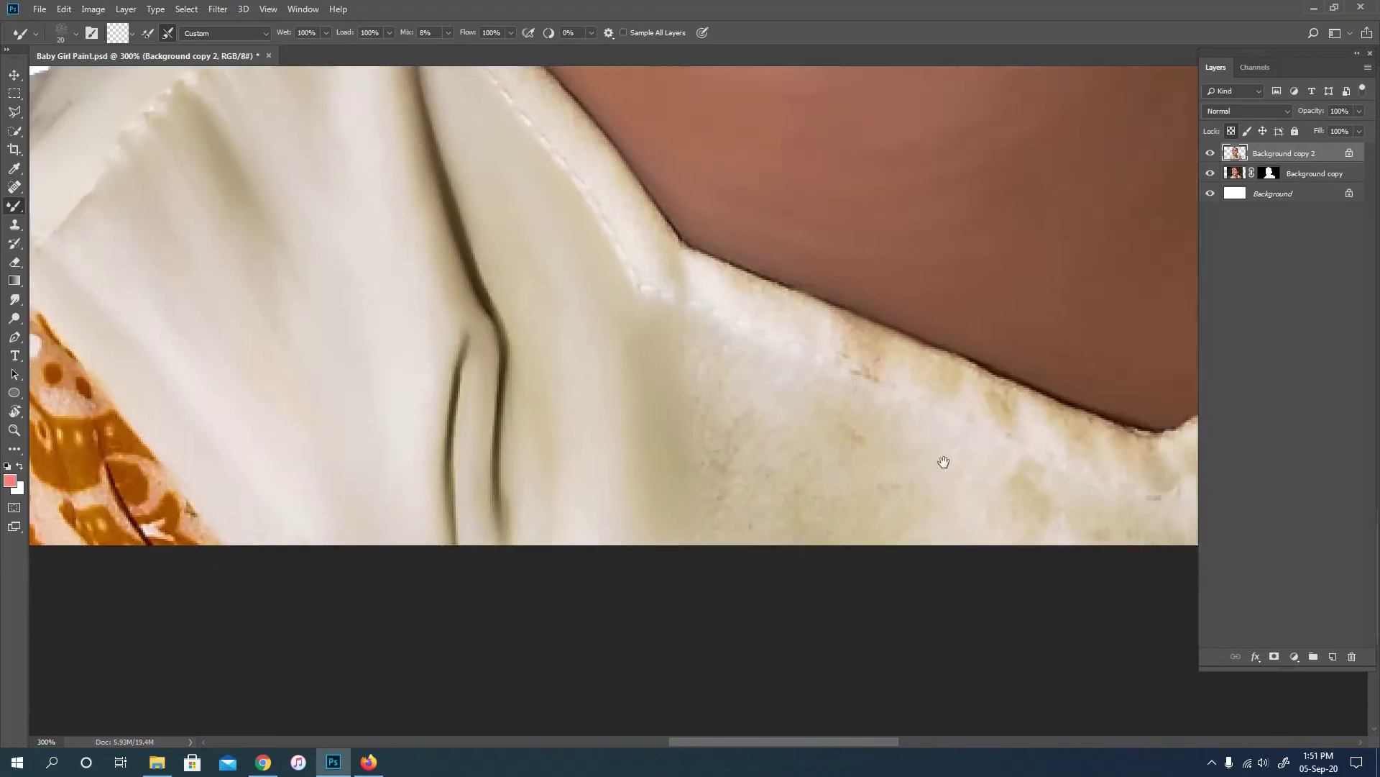
{"action": "scroll", "coordinate": [431, 432], "scroll_direction": "left", "scroll_amount": 6}
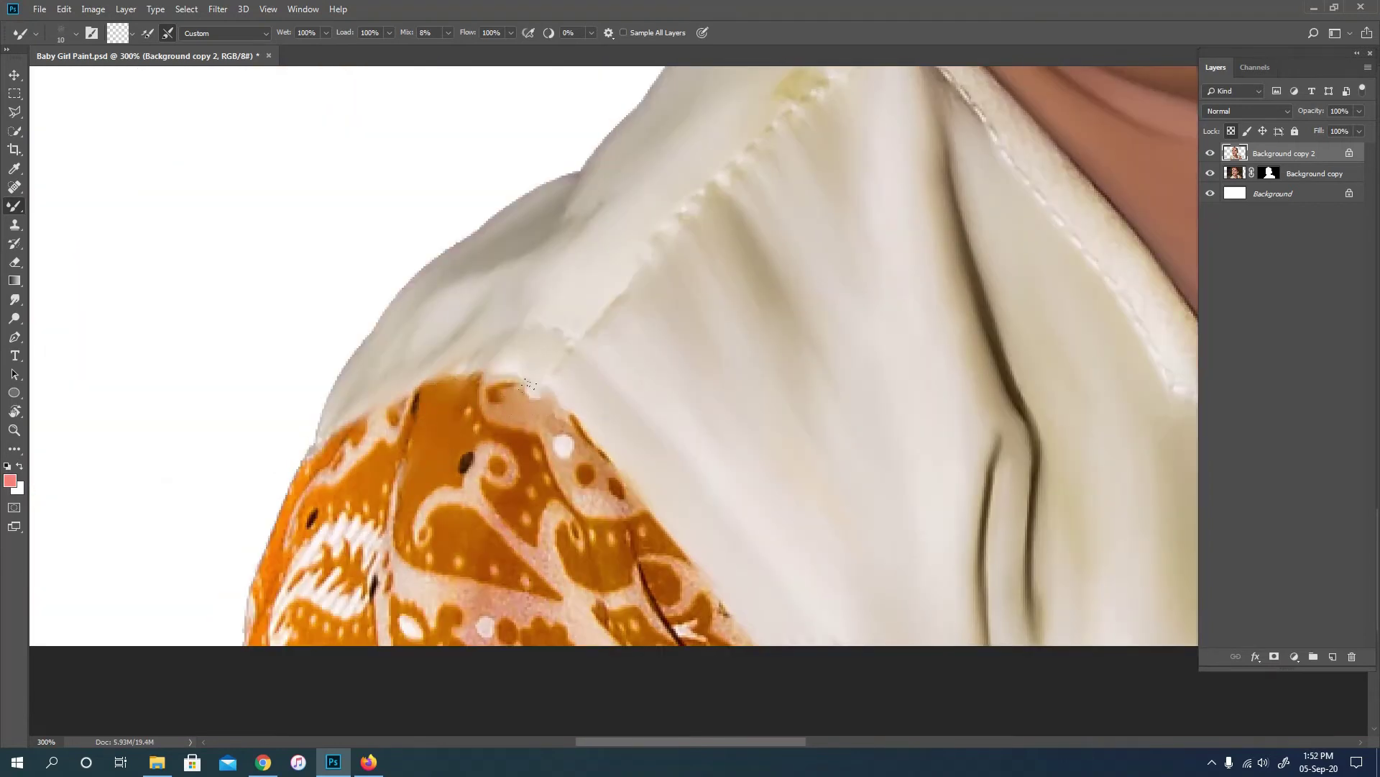
{"action": "scroll", "coordinate": [496, 480], "scroll_direction": "down", "scroll_amount": 2}
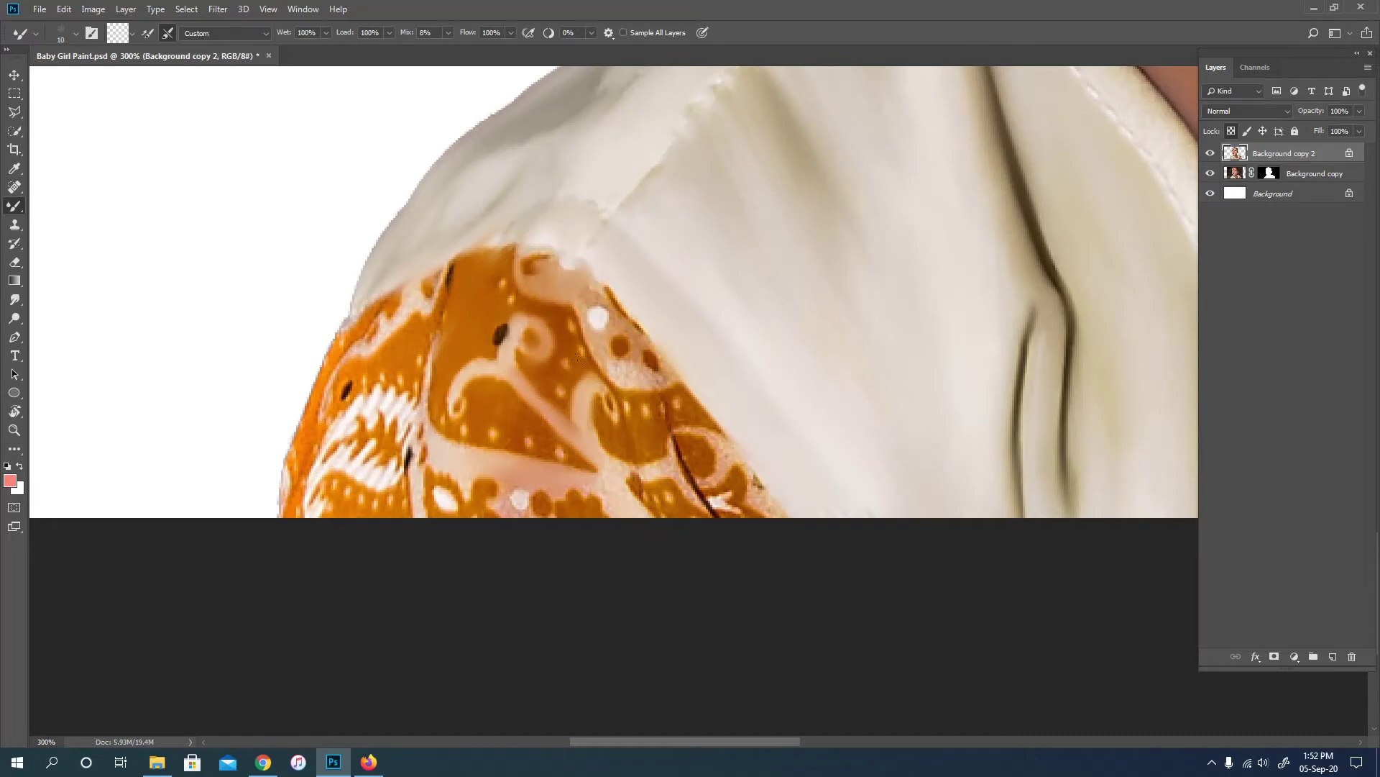
{"action": "scroll", "coordinate": [610, 322], "scroll_direction": "down", "scroll_amount": 1}
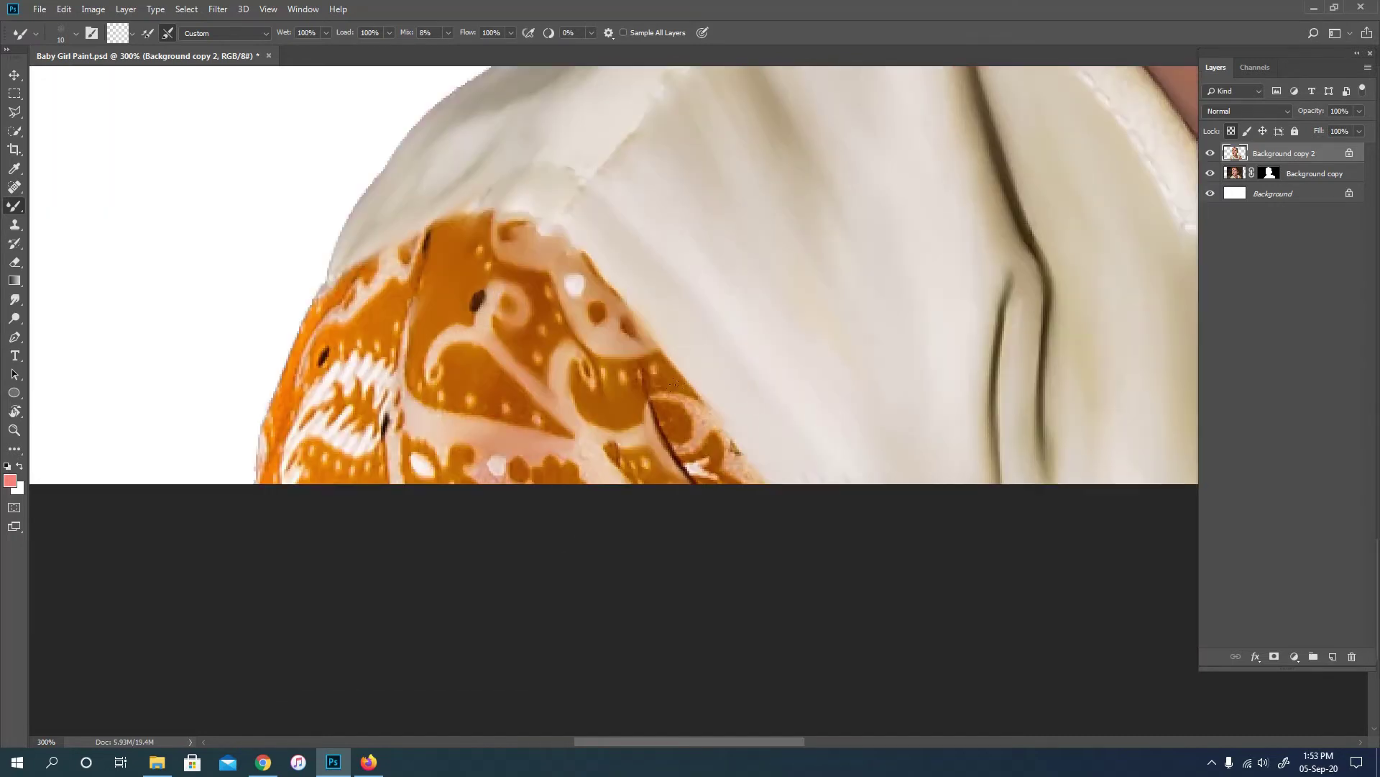
{"action": "scroll", "coordinate": [515, 395], "scroll_direction": "right", "scroll_amount": 8}
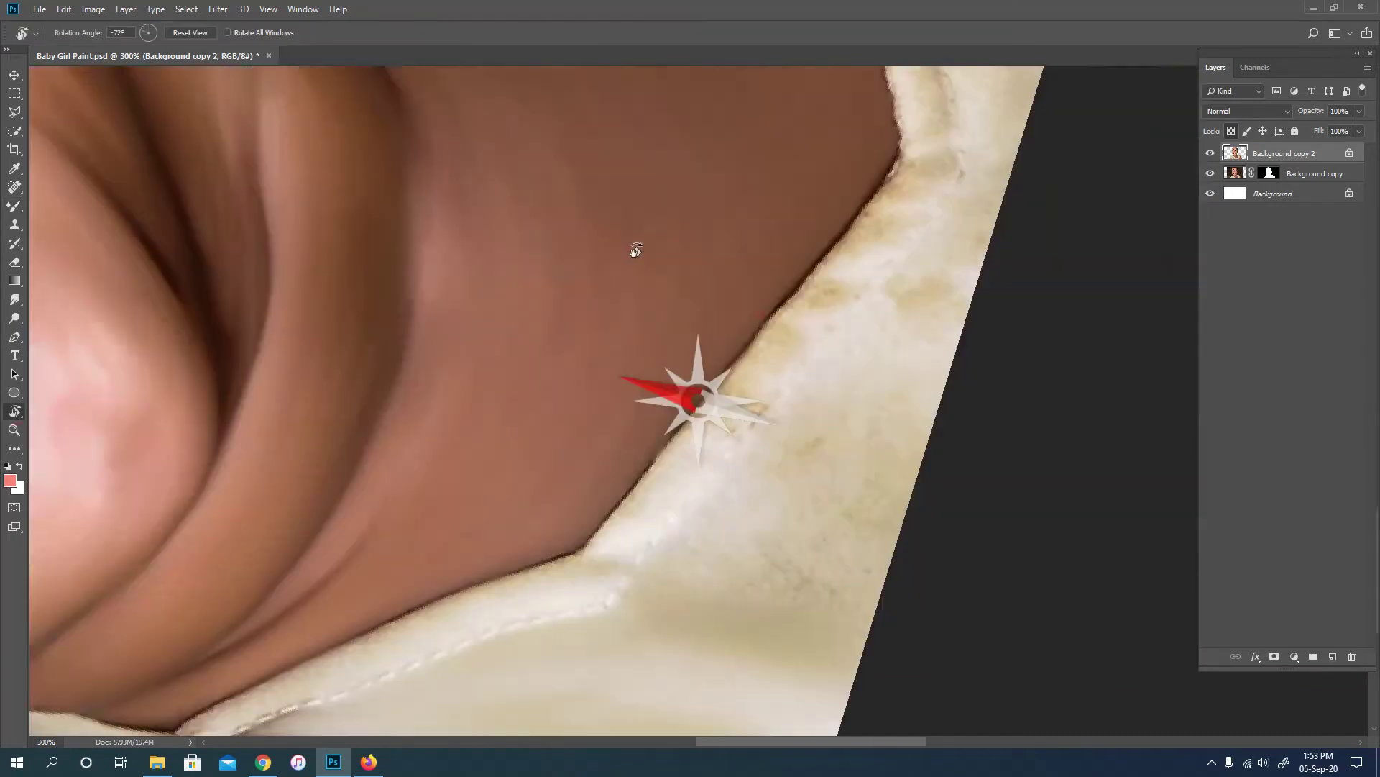
Step: Smooth the grey seam along the collar fabric's left edge
{"action": "left_click_drag", "start_coordinate": [632, 247], "coordinate": [342, 376]}
{"action": "scroll", "coordinate": [703, 395], "scroll_direction": "right", "scroll_amount": 3}
{"action": "scroll", "coordinate": [703, 284], "scroll_direction": "up", "scroll_amount": 1}
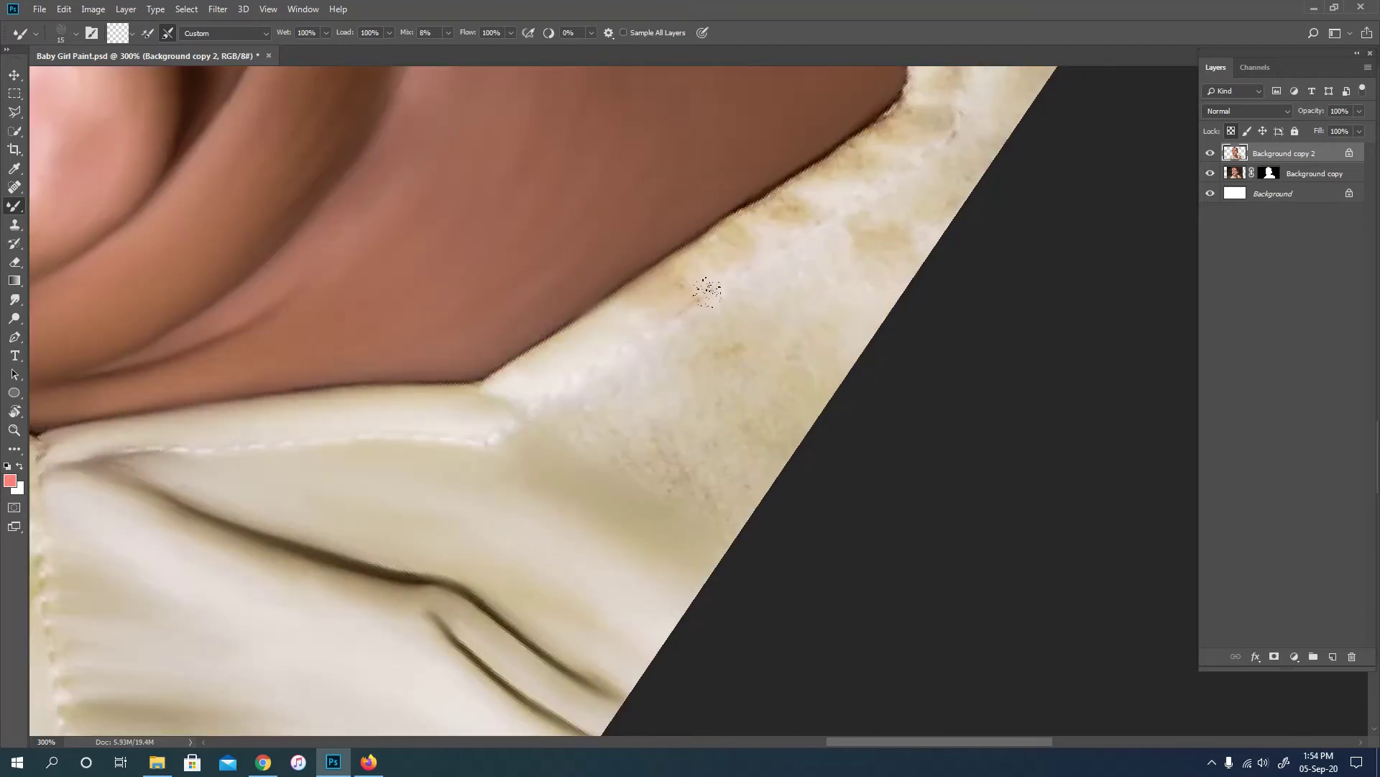
{"action": "scroll", "coordinate": [741, 277], "scroll_direction": "right", "scroll_amount": 2}
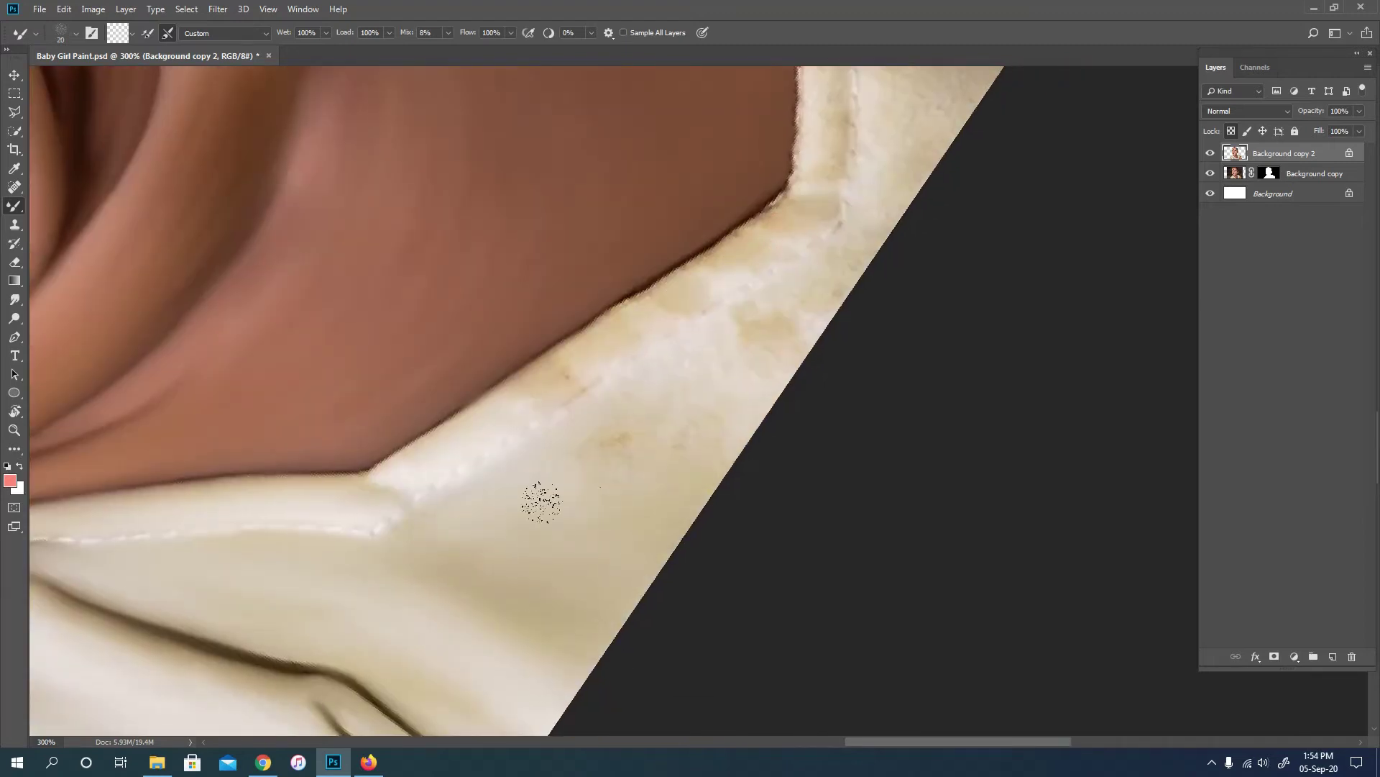
{"action": "scroll", "coordinate": [660, 348], "scroll_direction": "up", "scroll_amount": 2}
{"action": "scroll", "coordinate": [710, 348], "scroll_direction": "up", "scroll_amount": 2}
{"action": "scroll", "coordinate": [715, 350], "scroll_direction": "up", "scroll_amount": 3}
{"action": "scroll", "coordinate": [740, 309], "scroll_direction": "right", "scroll_amount": 1}
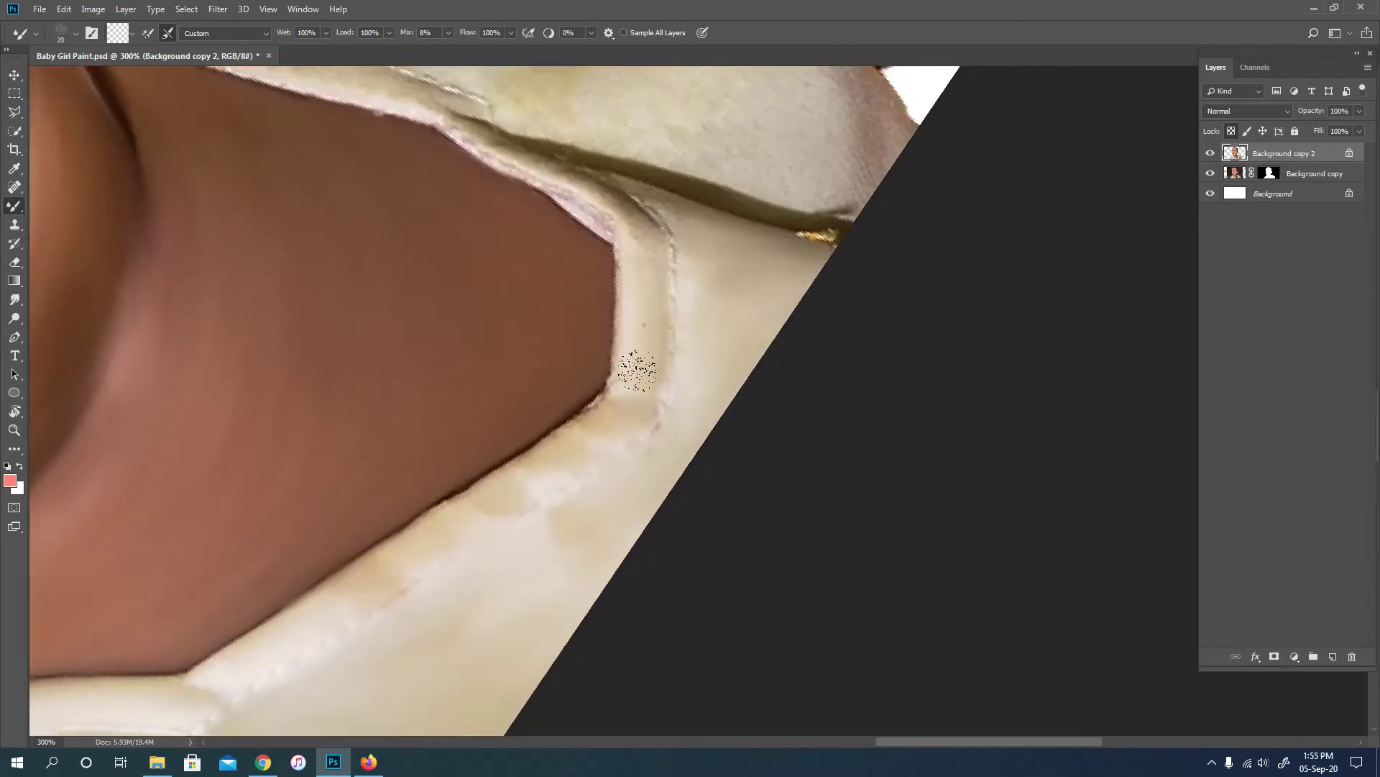
{"action": "scroll", "coordinate": [638, 370], "scroll_direction": "up", "scroll_amount": 2}
{"action": "scroll", "coordinate": [638, 370], "scroll_direction": "left", "scroll_amount": 3}
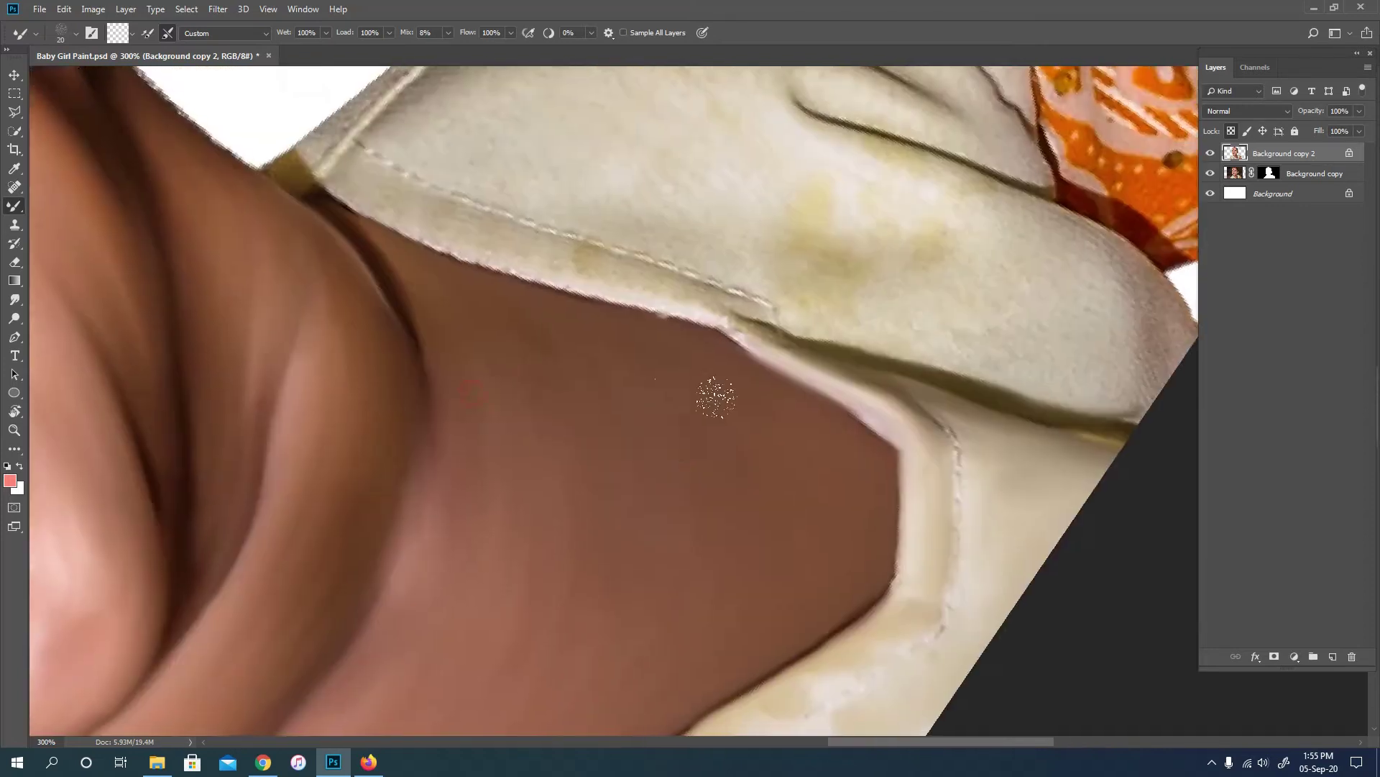
{"action": "mouse_move", "coordinate": [568, 291]}
{"action": "left_mouse_down"}
{"action": "mouse_move", "coordinate": [817, 243]}
{"action": "mouse_move", "coordinate": [742, 318]}
{"action": "left_mouse_up"}
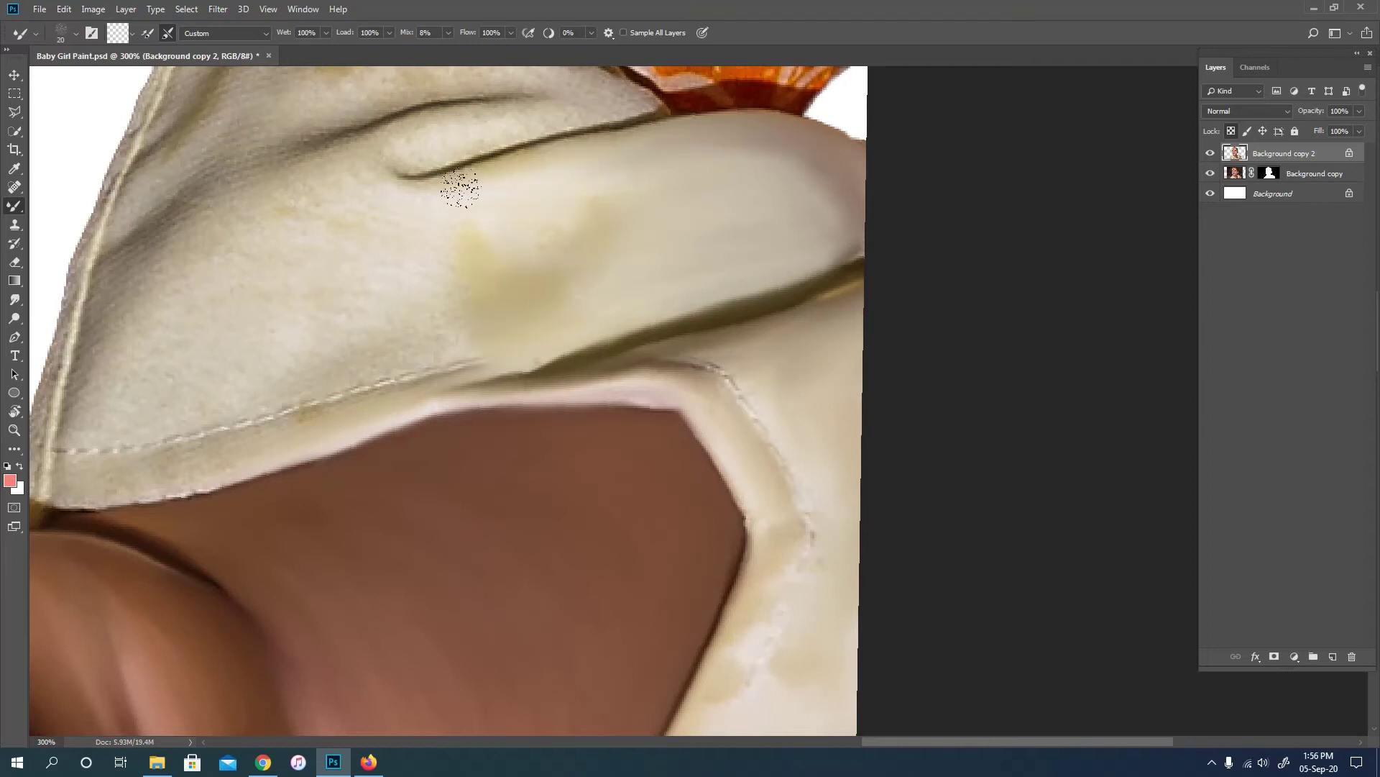
{"action": "scroll", "coordinate": [592, 256], "scroll_direction": "left", "scroll_amount": 3}
{"action": "scroll", "coordinate": [592, 256], "scroll_direction": "down", "scroll_amount": 1}
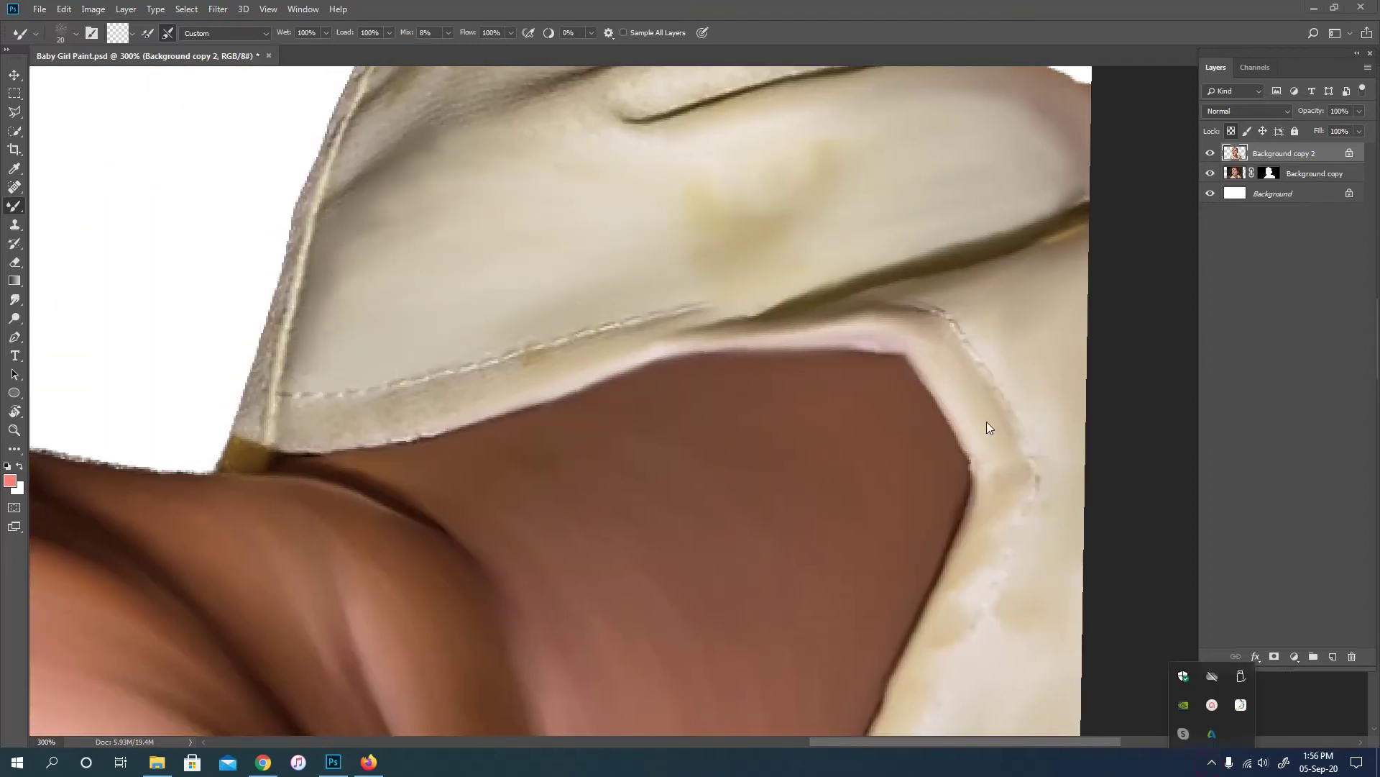
{"action": "scroll", "coordinate": [489, 273], "scroll_direction": "up", "scroll_amount": 3}
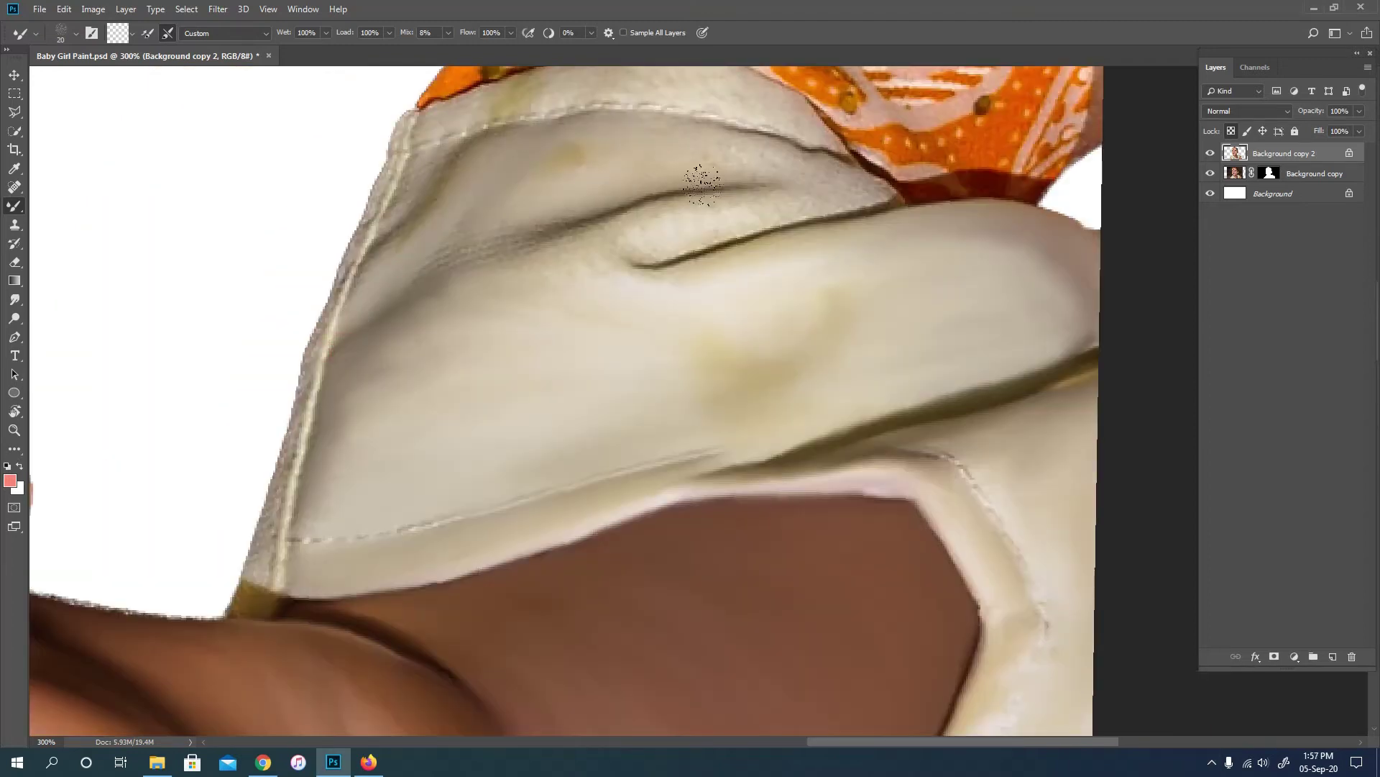
{"action": "left_click_drag", "start_coordinate": [374, 244], "coordinate": [255, 586]}
Step: Blend the orange fabric folds and its lower-left edge
{"action": "mouse_move", "coordinate": [365, 338]}
{"action": "left_mouse_down"}
{"action": "mouse_move", "coordinate": [394, 301]}
{"action": "mouse_move", "coordinate": [207, 410]}
{"action": "mouse_move", "coordinate": [489, 388]}
{"action": "left_mouse_up"}
{"action": "mouse_move", "coordinate": [166, 467]}
{"action": "left_mouse_down"}
{"action": "mouse_move", "coordinate": [241, 287]}
{"action": "mouse_move", "coordinate": [374, 386]}
{"action": "left_mouse_up"}
{"action": "scroll", "coordinate": [240, 288], "scroll_direction": "up", "scroll_amount": 3}
{"action": "scroll", "coordinate": [249, 302], "scroll_direction": "up", "scroll_amount": 2}
{"action": "scroll", "coordinate": [256, 316], "scroll_direction": "right", "scroll_amount": 2}
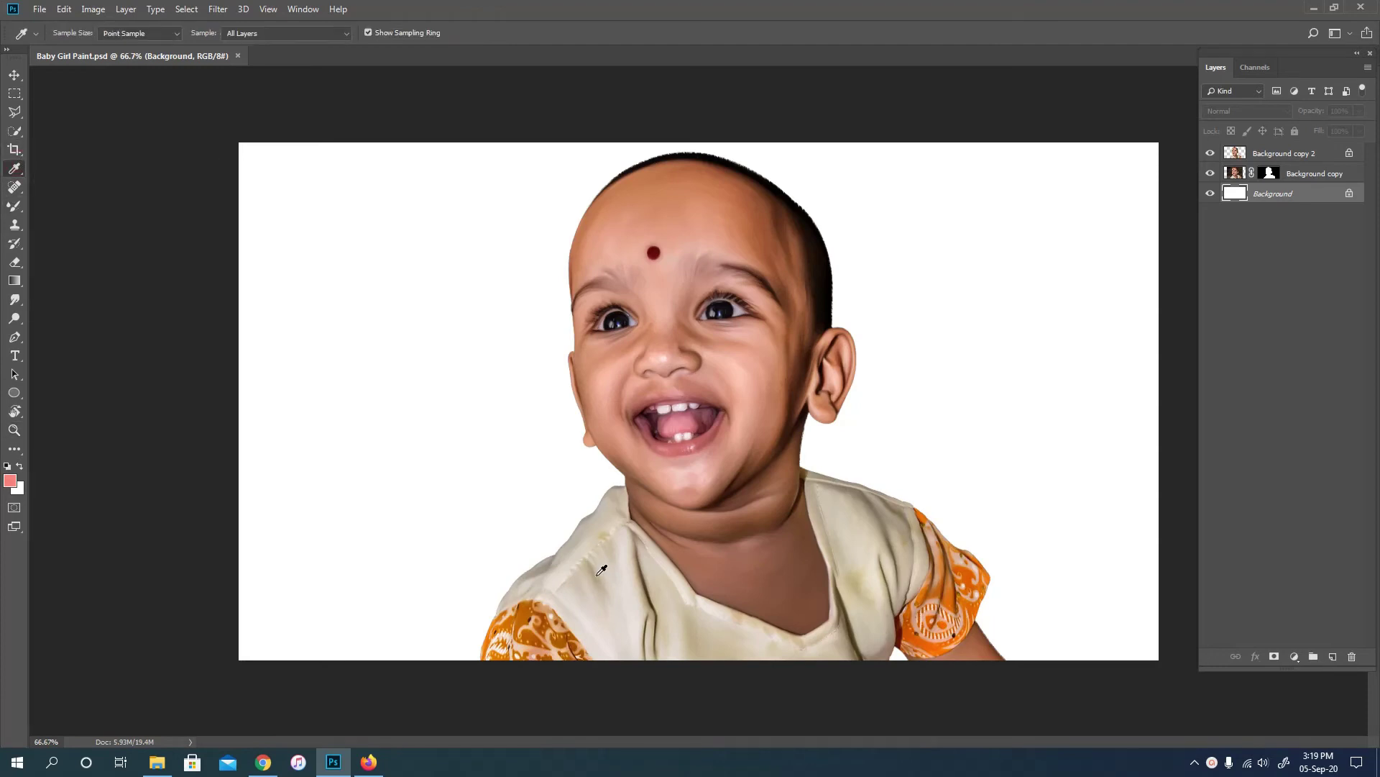
Step: Fill the white Background layer with a sampled tan colour and bring up the brush presets
{"action": "left_click", "coordinate": [64, 8]}
{"action": "left_click", "coordinate": [75, 235]}
{"action": "left_click", "coordinate": [777, 201]}
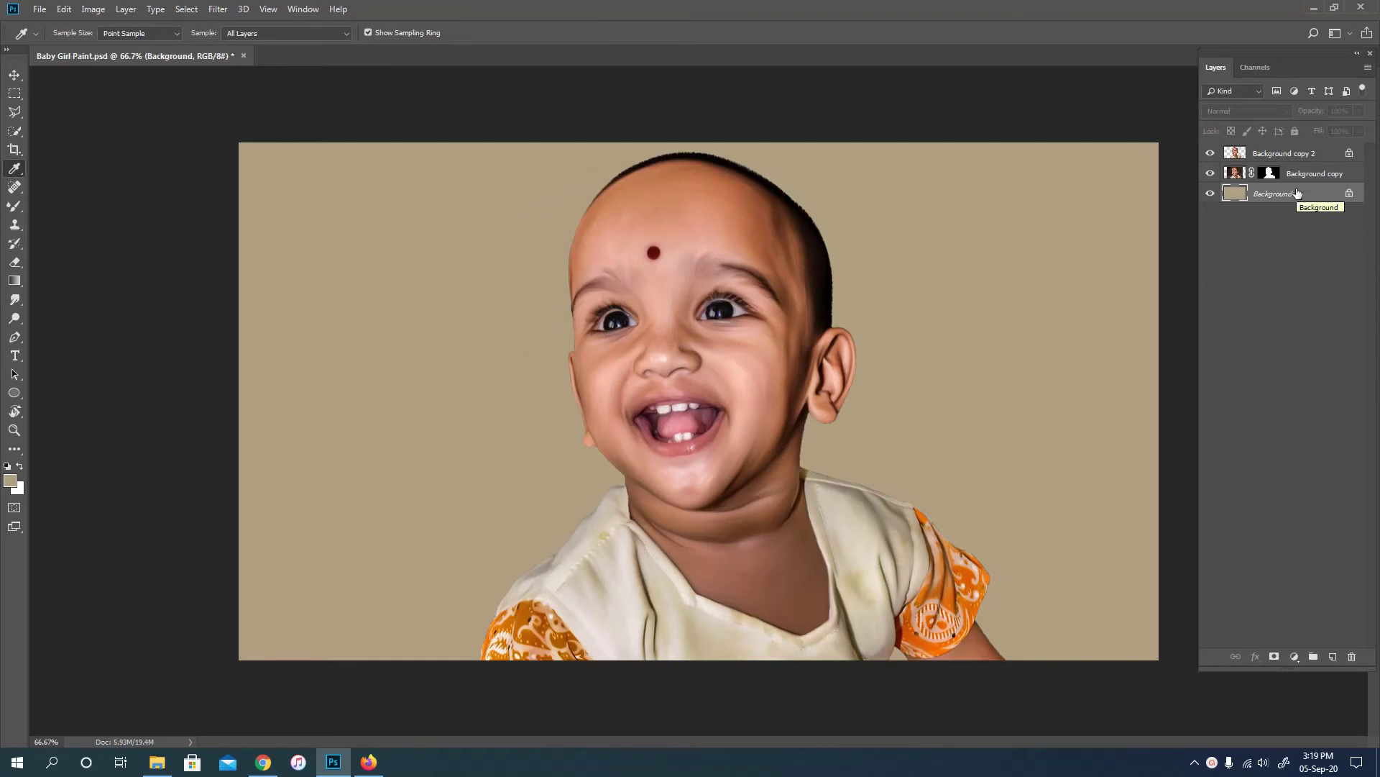
{"action": "left_click", "coordinate": [15, 206]}
{"action": "left_click", "coordinate": [75, 33]}
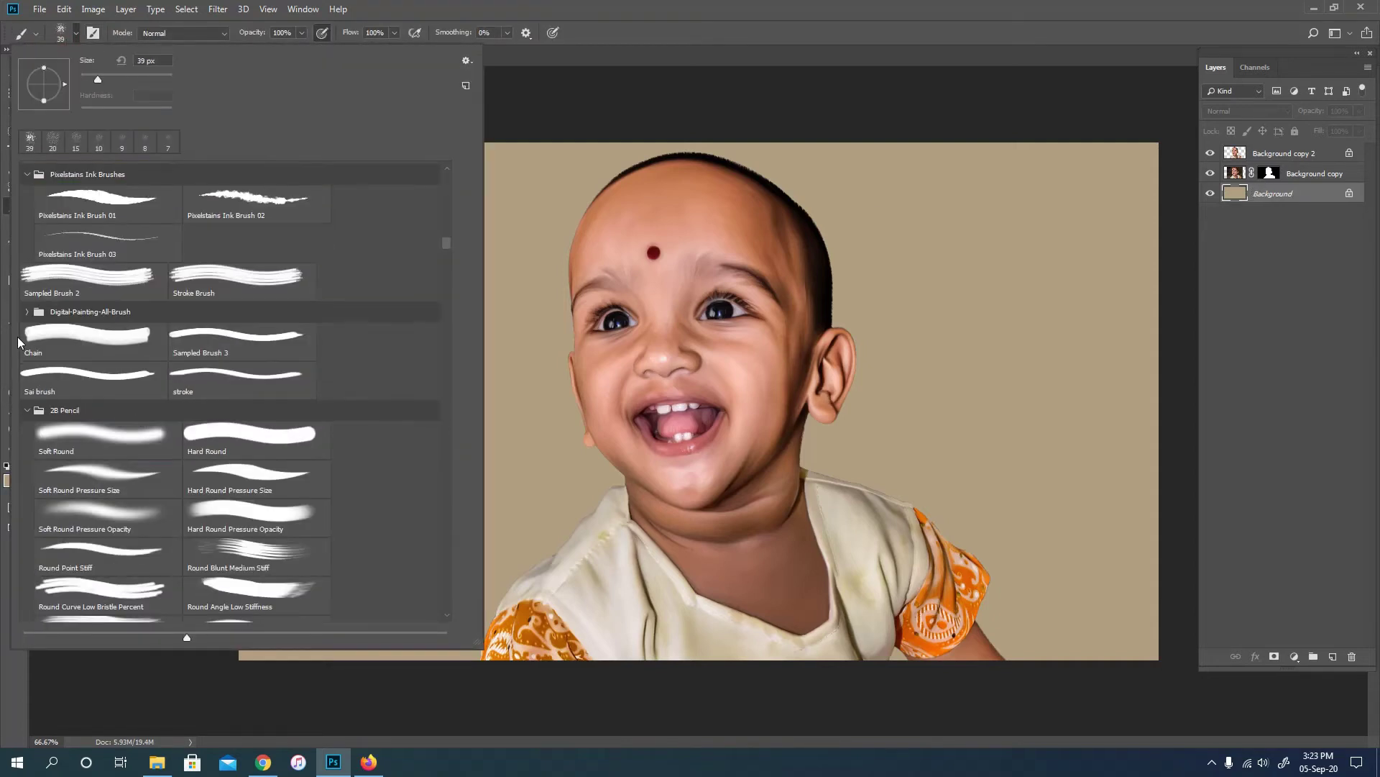
Step: Choose the 300 px cloud brush and set its blending mode to Hard Light
{"action": "left_click", "coordinate": [231, 418]}
{"action": "key", "text": "Return"}
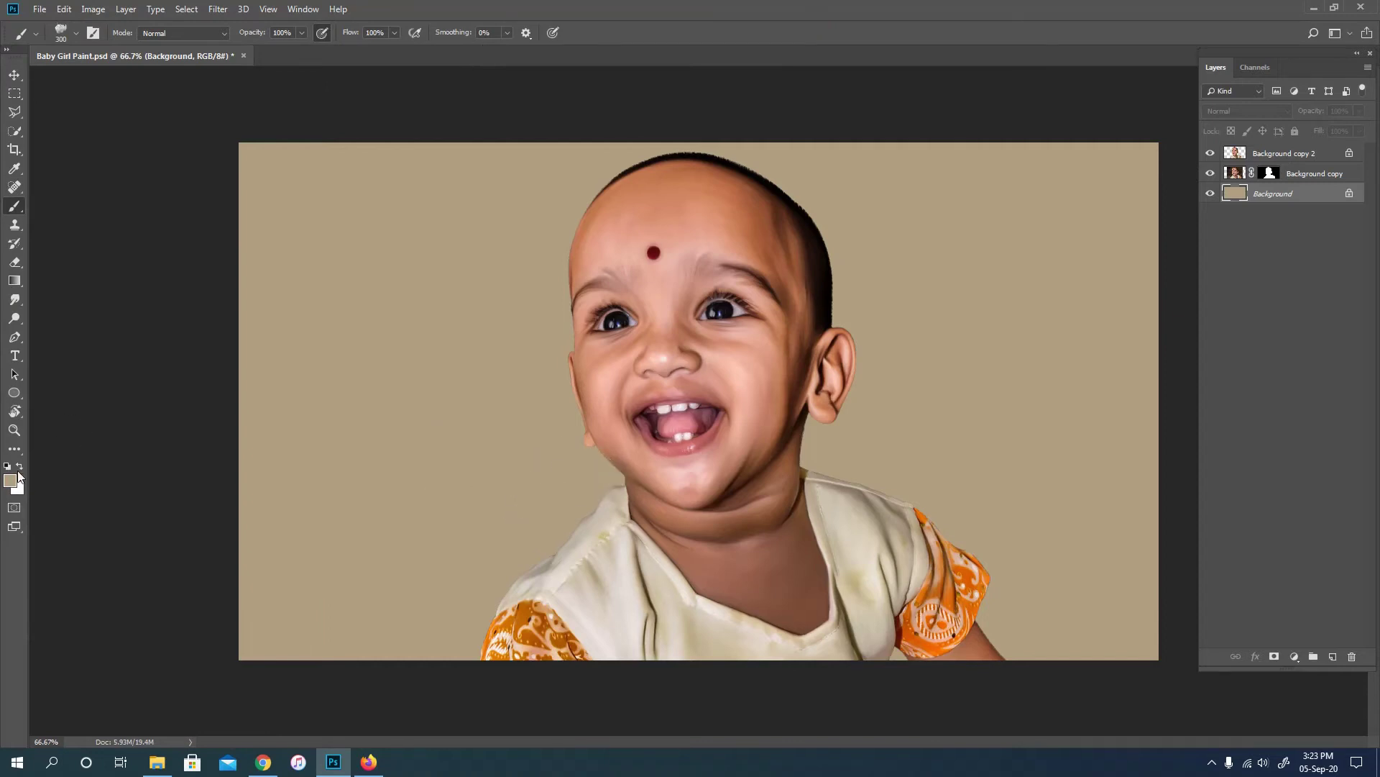
{"action": "left_click", "coordinate": [183, 33]}
{"action": "left_click", "coordinate": [169, 254]}
Step: Paint orange clouds across the bottom-left, right side and centre of the background
{"action": "key", "text": "i"}
{"action": "left_click", "coordinate": [14, 208]}
{"action": "mouse_move", "coordinate": [309, 604]}
{"action": "left_mouse_down"}
{"action": "mouse_move", "coordinate": [337, 575]}
{"action": "mouse_move", "coordinate": [262, 493]}
{"action": "mouse_move", "coordinate": [453, 557]}
{"action": "left_mouse_up"}
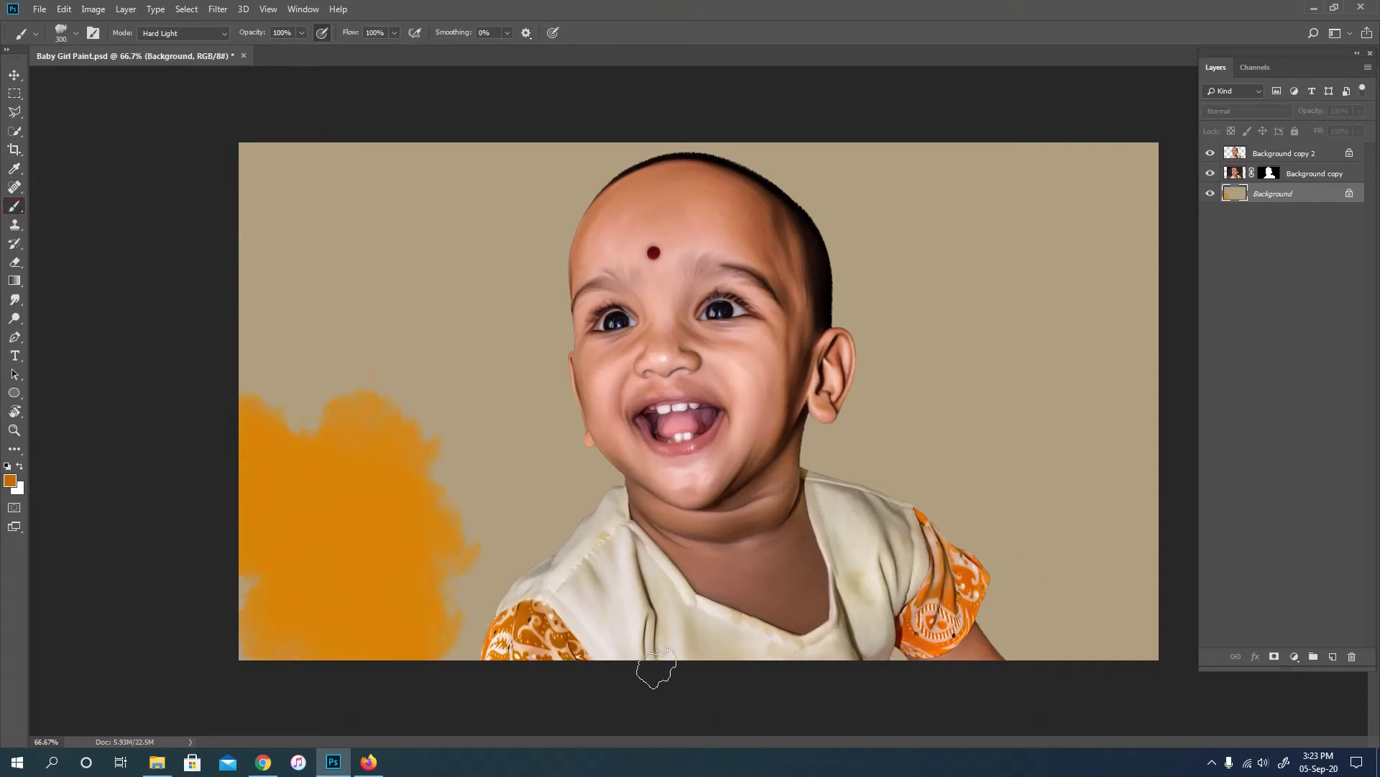
{"action": "left_click", "coordinate": [967, 575], "text": "alt"}
{"action": "mouse_move", "coordinate": [1107, 619]}
{"action": "left_mouse_down"}
{"action": "mouse_move", "coordinate": [1093, 503]}
{"action": "mouse_move", "coordinate": [1046, 523]}
{"action": "left_mouse_up"}
{"action": "left_click_drag", "start_coordinate": [546, 575], "coordinate": [467, 496]}
{"action": "left_click_drag", "start_coordinate": [863, 518], "coordinate": [949, 431]}
Step: Sample a beige tone and paint pale cream clouds behind the head and beside the face
{"action": "key", "text": "i"}
{"action": "left_click", "coordinate": [899, 432]}
{"action": "key", "text": "b"}
{"action": "mouse_move", "coordinate": [431, 403]}
{"action": "left_mouse_down"}
{"action": "mouse_move", "coordinate": [931, 440]}
{"action": "mouse_move", "coordinate": [385, 338]}
{"action": "mouse_move", "coordinate": [956, 288]}
{"action": "left_mouse_up"}
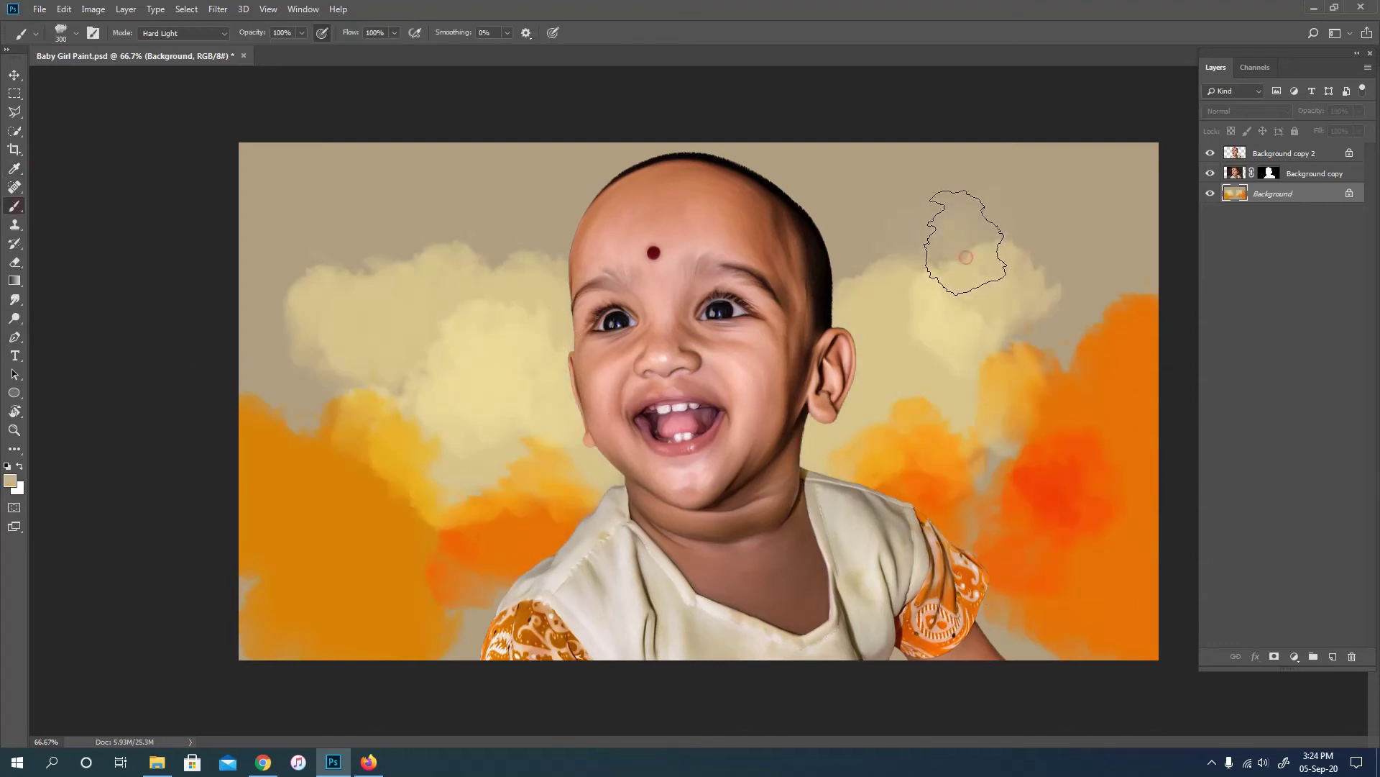
{"action": "left_click_drag", "start_coordinate": [956, 231], "coordinate": [550, 435]}
Step: Paint olive-green clouds, then orange-red clouds along the bottom left and right
{"action": "key", "text": "i"}
{"action": "left_click", "coordinate": [10, 480]}
{"action": "key", "text": "Return"}
{"action": "key", "text": "b"}
{"action": "mouse_move", "coordinate": [547, 575]}
{"action": "left_mouse_down"}
{"action": "mouse_move", "coordinate": [463, 616]}
{"action": "mouse_move", "coordinate": [1109, 192]}
{"action": "mouse_move", "coordinate": [338, 246]}
{"action": "mouse_move", "coordinate": [597, 622]}
{"action": "left_mouse_up"}
{"action": "key", "text": "i"}
{"action": "key", "text": "b"}
{"action": "mouse_move", "coordinate": [446, 575]}
{"action": "left_mouse_down"}
{"action": "mouse_move", "coordinate": [293, 594]}
{"action": "mouse_move", "coordinate": [1072, 611]}
{"action": "left_mouse_up"}
Step: Paint brown clouds across the top and dab brown onto the right background
{"action": "key", "text": "i"}
{"action": "left_click", "coordinate": [789, 592]}
{"action": "key", "text": "b"}
{"action": "mouse_move", "coordinate": [338, 180]}
{"action": "left_mouse_down"}
{"action": "mouse_move", "coordinate": [462, 130]}
{"action": "mouse_move", "coordinate": [385, 222]}
{"action": "mouse_move", "coordinate": [1017, 191]}
{"action": "mouse_move", "coordinate": [949, 126]}
{"action": "left_mouse_up"}
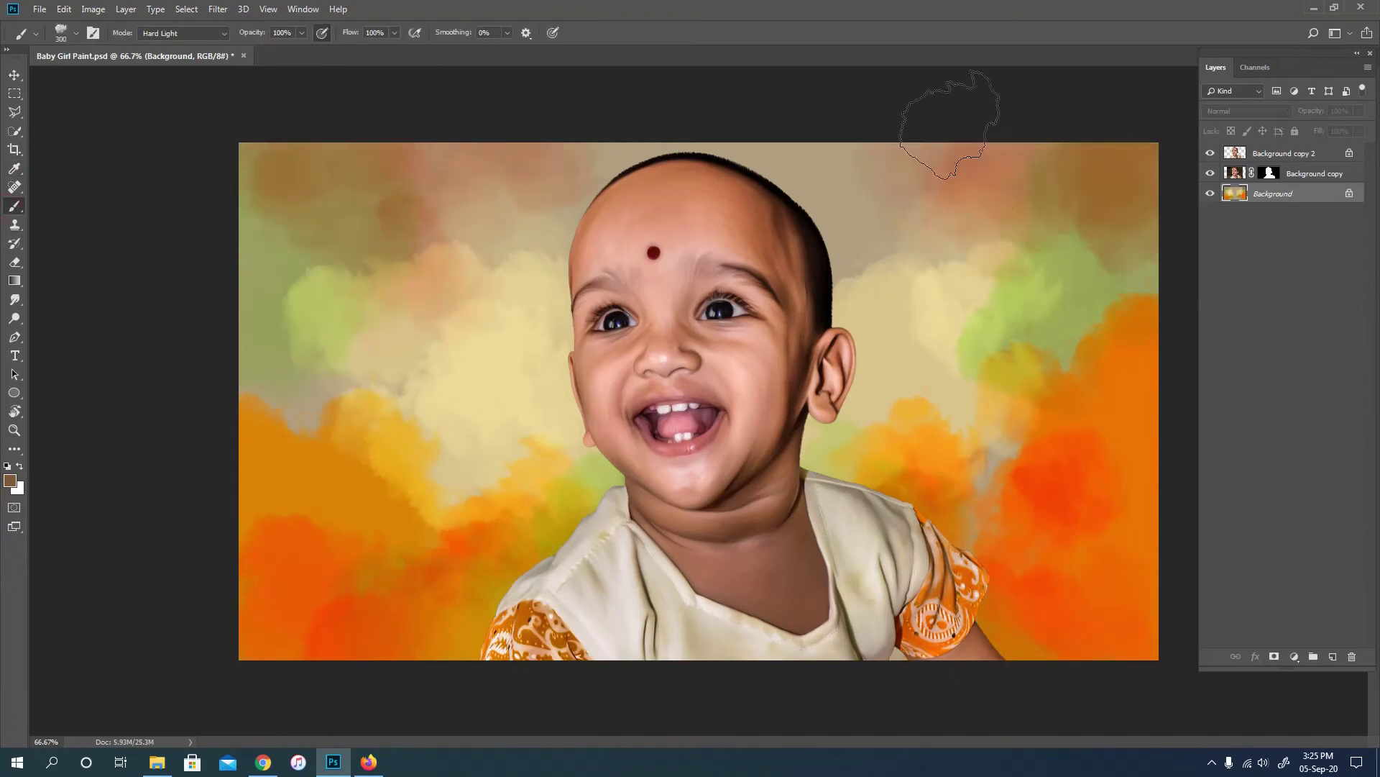
{"action": "left_click_drag", "start_coordinate": [956, 468], "coordinate": [1006, 403]}
Step: Paint white glowing clouds beside the cheek and ear with a smaller brush
{"action": "key", "text": "x"}
{"action": "left_click_drag", "start_coordinate": [570, 416], "coordinate": [539, 346]}
{"action": "key", "text": "bracketleft"}
{"action": "key", "text": "bracketleft"}
{"action": "key", "text": "bracketleft"}
{"action": "mouse_move", "coordinate": [856, 394]}
{"action": "left_mouse_down"}
{"action": "mouse_move", "coordinate": [823, 327]}
{"action": "mouse_move", "coordinate": [842, 252]}
{"action": "left_mouse_up"}
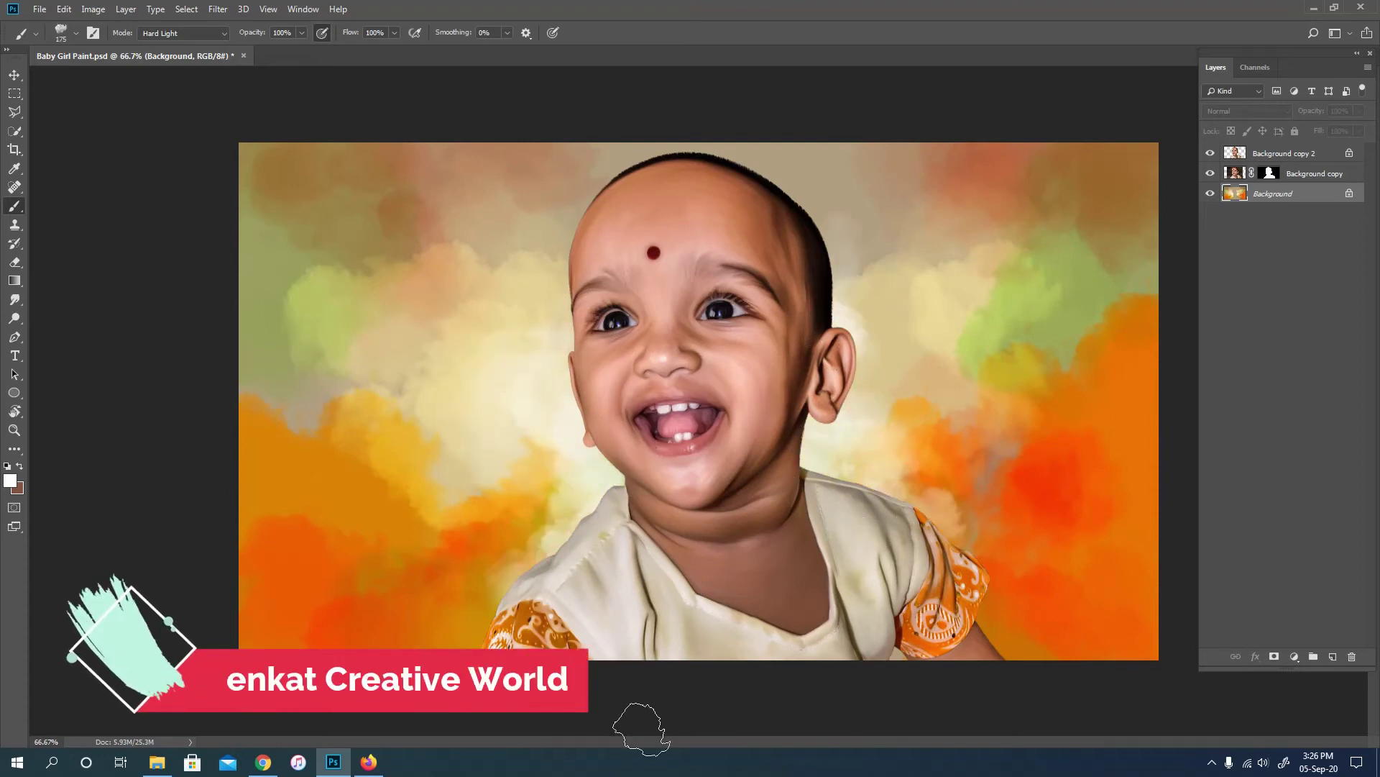
Step: Switch to the Mixer Brush, add an empty Layer 1, and target the Background layer
{"action": "right_click", "coordinate": [15, 206]}
{"action": "left_click", "coordinate": [68, 248]}
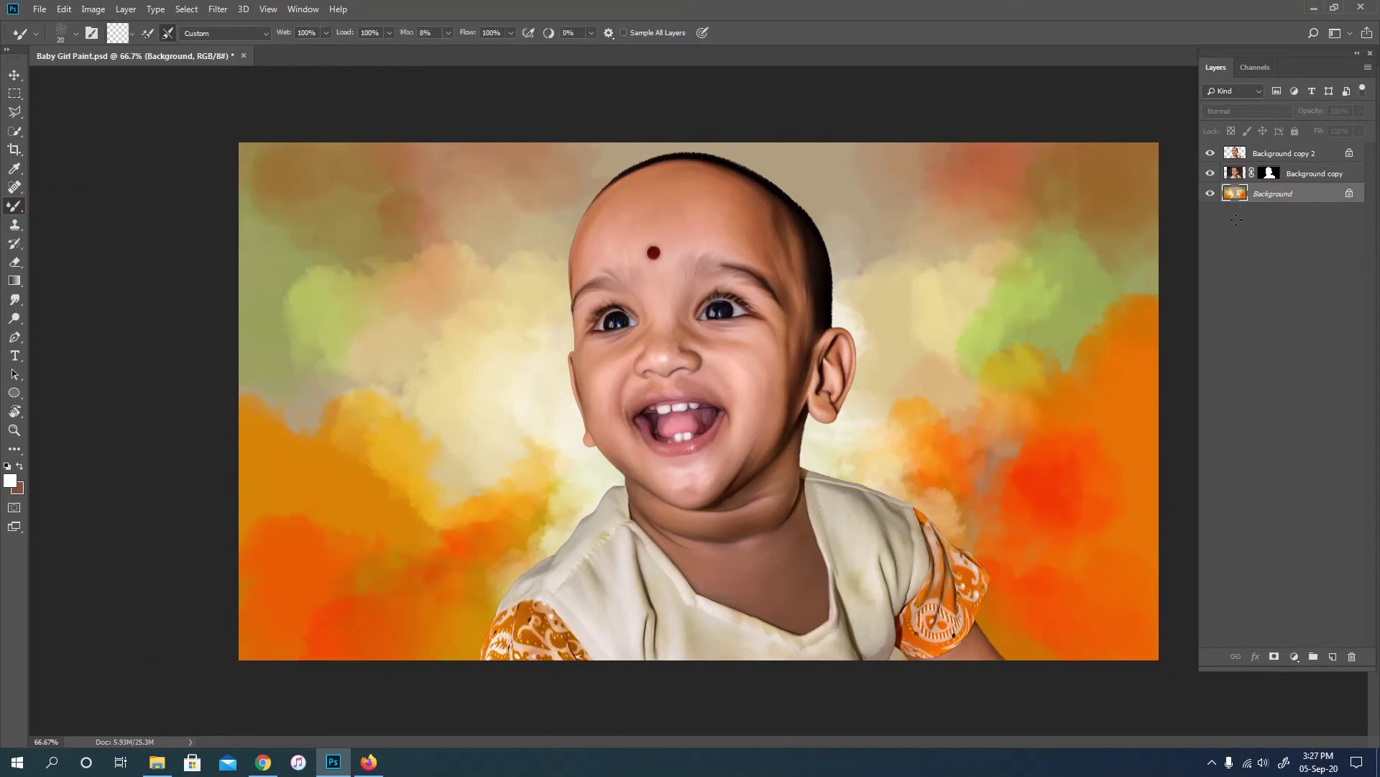
{"action": "key", "text": "ctrl+shift+alt+n"}
{"action": "left_click", "coordinate": [1287, 213]}
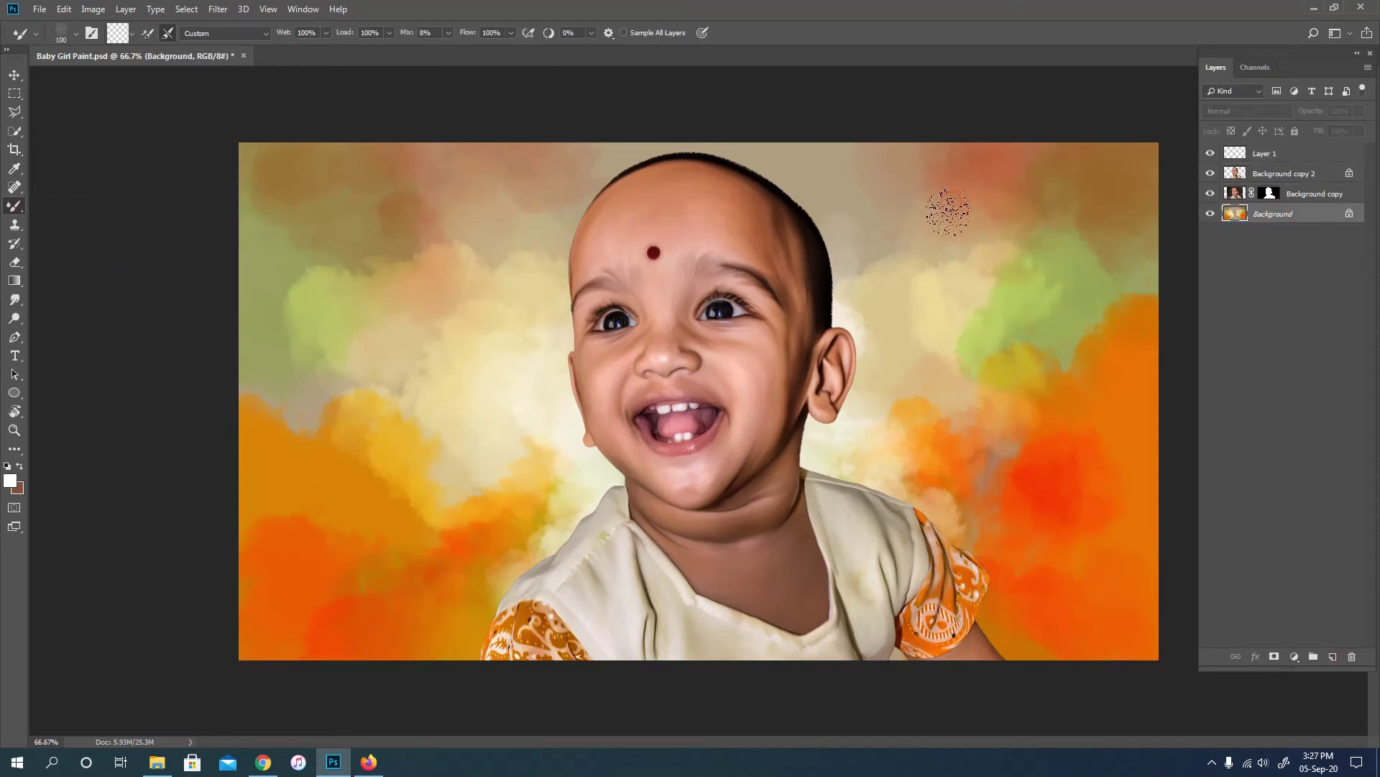
{"action": "left_click", "coordinate": [878, 222], "text": "alt"}
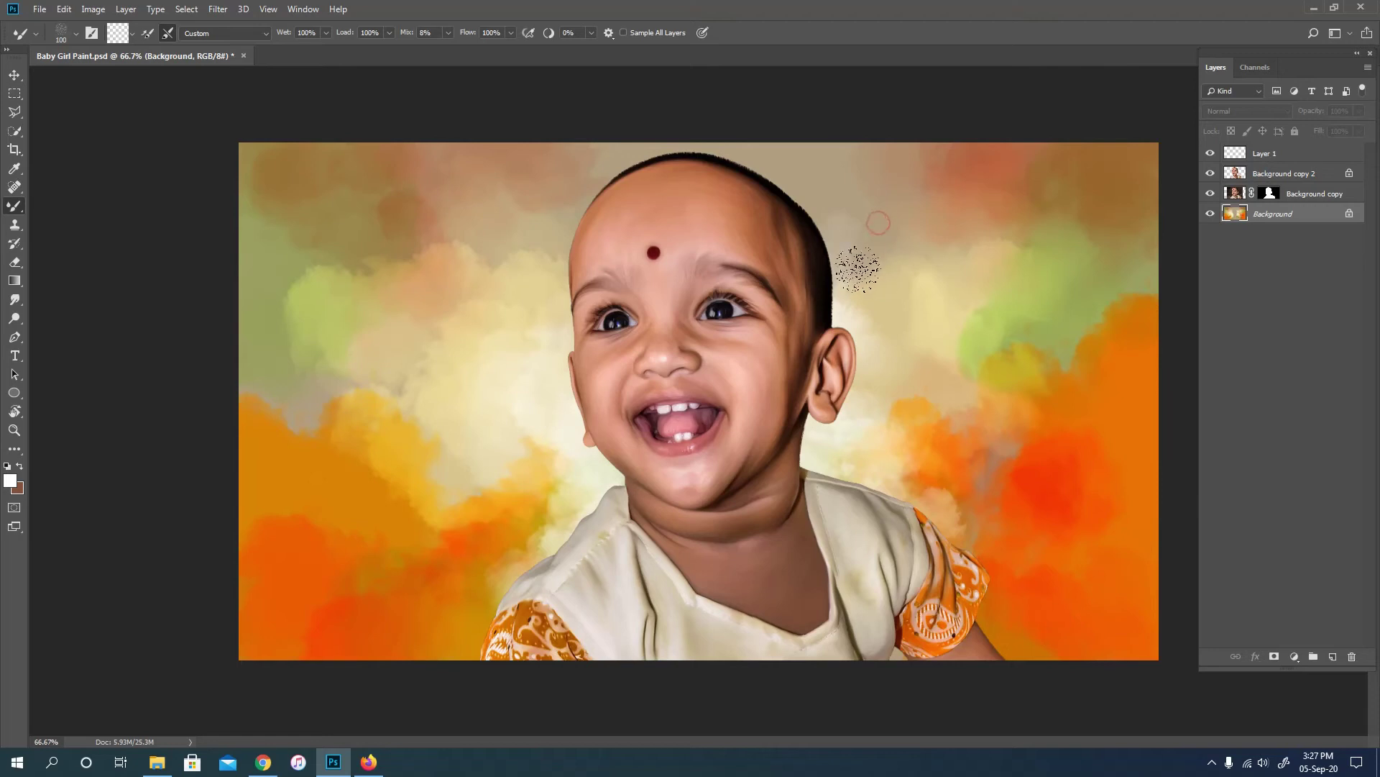
Step: Smear the clouds beside the right shoulder, upper left and lower left into soft blends
{"action": "left_click_drag", "start_coordinate": [887, 419], "coordinate": [976, 478]}
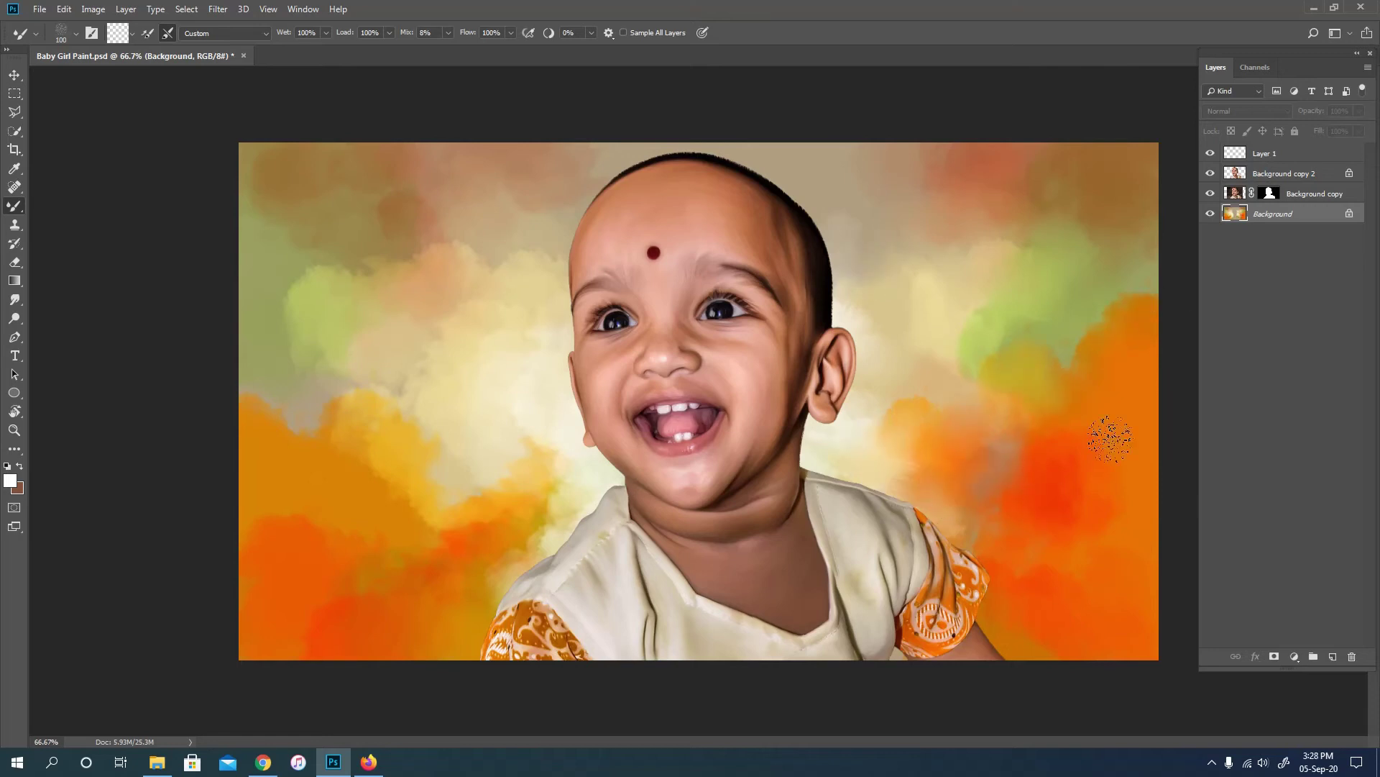
{"action": "mouse_move", "coordinate": [440, 144]}
{"action": "left_mouse_down"}
{"action": "mouse_move", "coordinate": [570, 209]}
{"action": "mouse_move", "coordinate": [376, 354]}
{"action": "mouse_move", "coordinate": [293, 355]}
{"action": "mouse_move", "coordinate": [432, 208]}
{"action": "left_mouse_up"}
{"action": "mouse_move", "coordinate": [311, 176]}
{"action": "left_mouse_down"}
{"action": "mouse_move", "coordinate": [400, 479]}
{"action": "mouse_move", "coordinate": [262, 453]}
{"action": "mouse_move", "coordinate": [564, 531]}
{"action": "mouse_move", "coordinate": [401, 543]}
{"action": "left_mouse_up"}
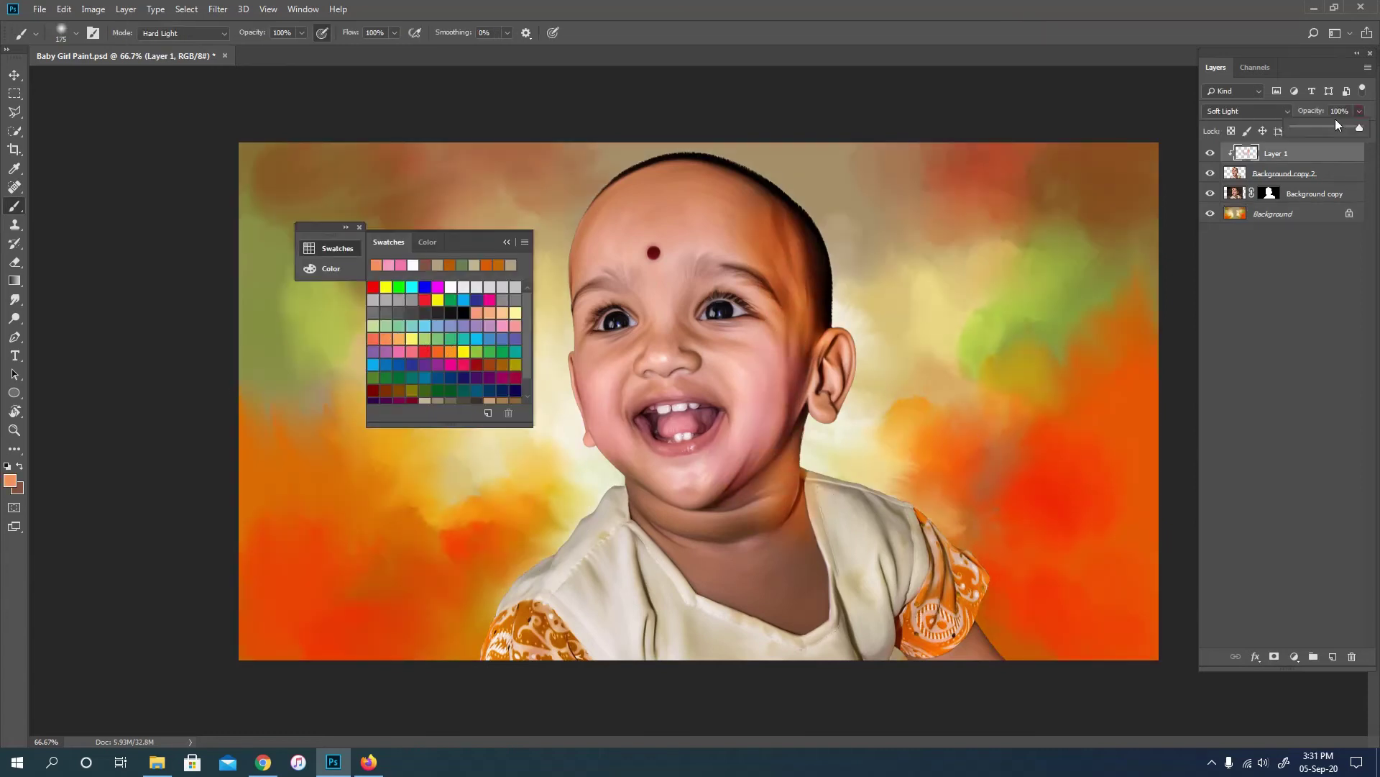
Step: Brush green, orange, pink, brown, blue and red soft-light tints over the portrait on Layer 1
{"action": "left_click_drag", "start_coordinate": [908, 590], "coordinate": [933, 522]}
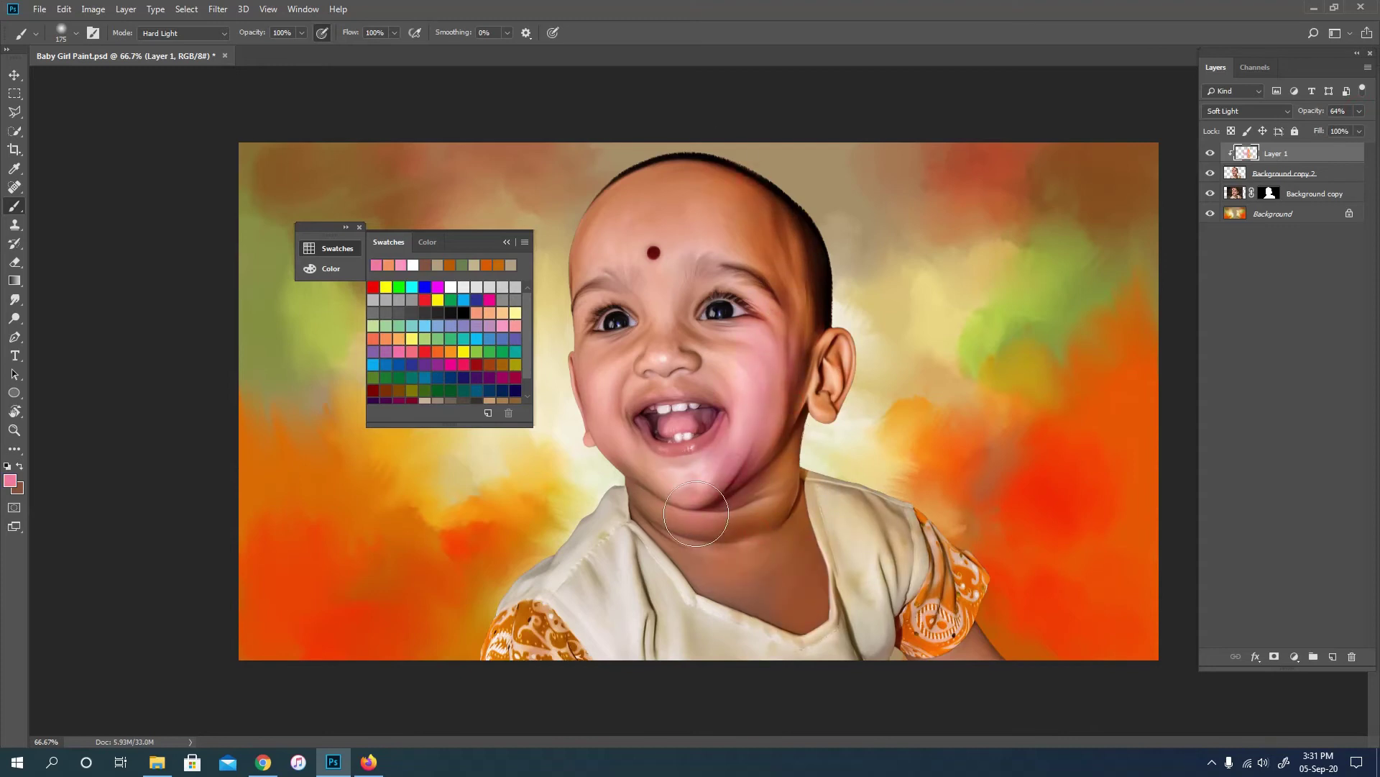
{"action": "left_click_drag", "start_coordinate": [599, 172], "coordinate": [557, 387]}
{"action": "left_click", "coordinate": [576, 358], "text": "alt"}
{"action": "left_click", "coordinate": [435, 350]}
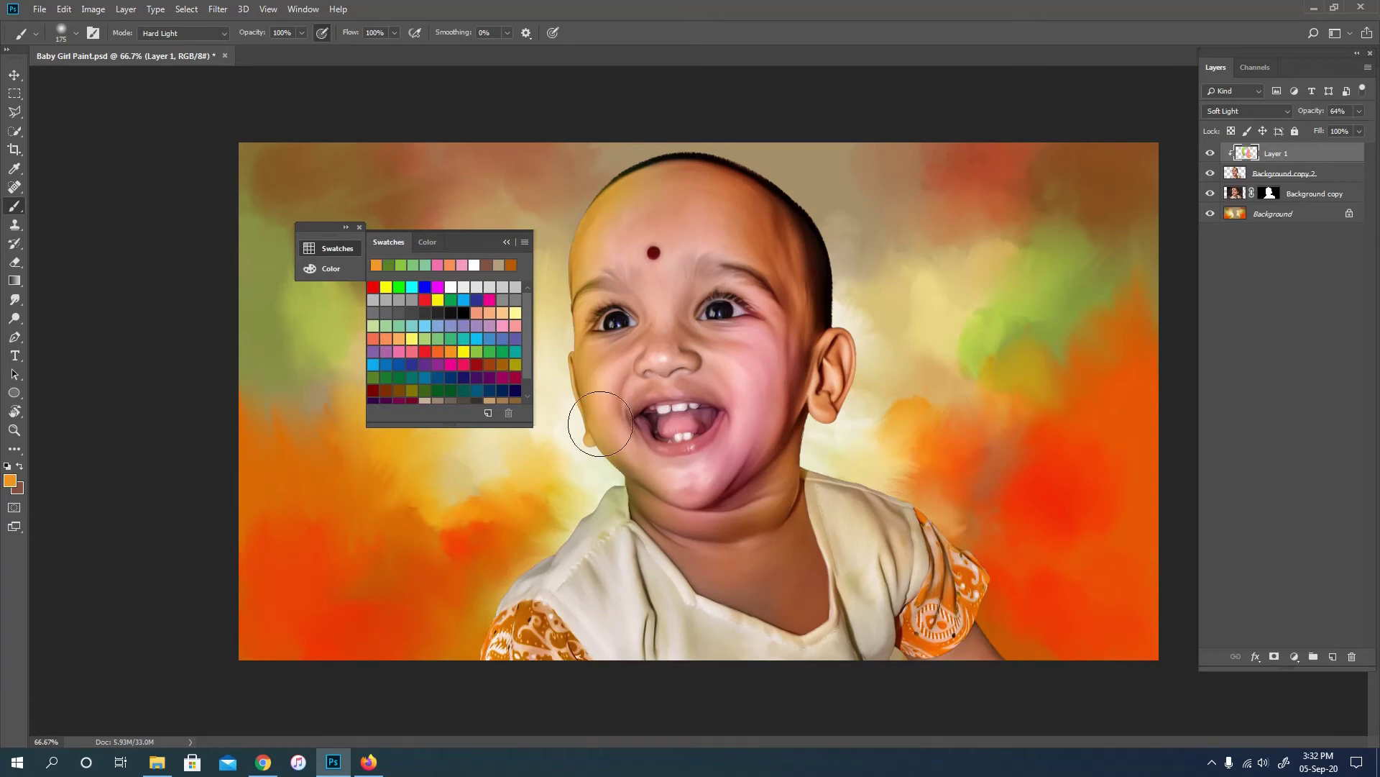
{"action": "left_click", "coordinate": [593, 414], "text": "alt"}
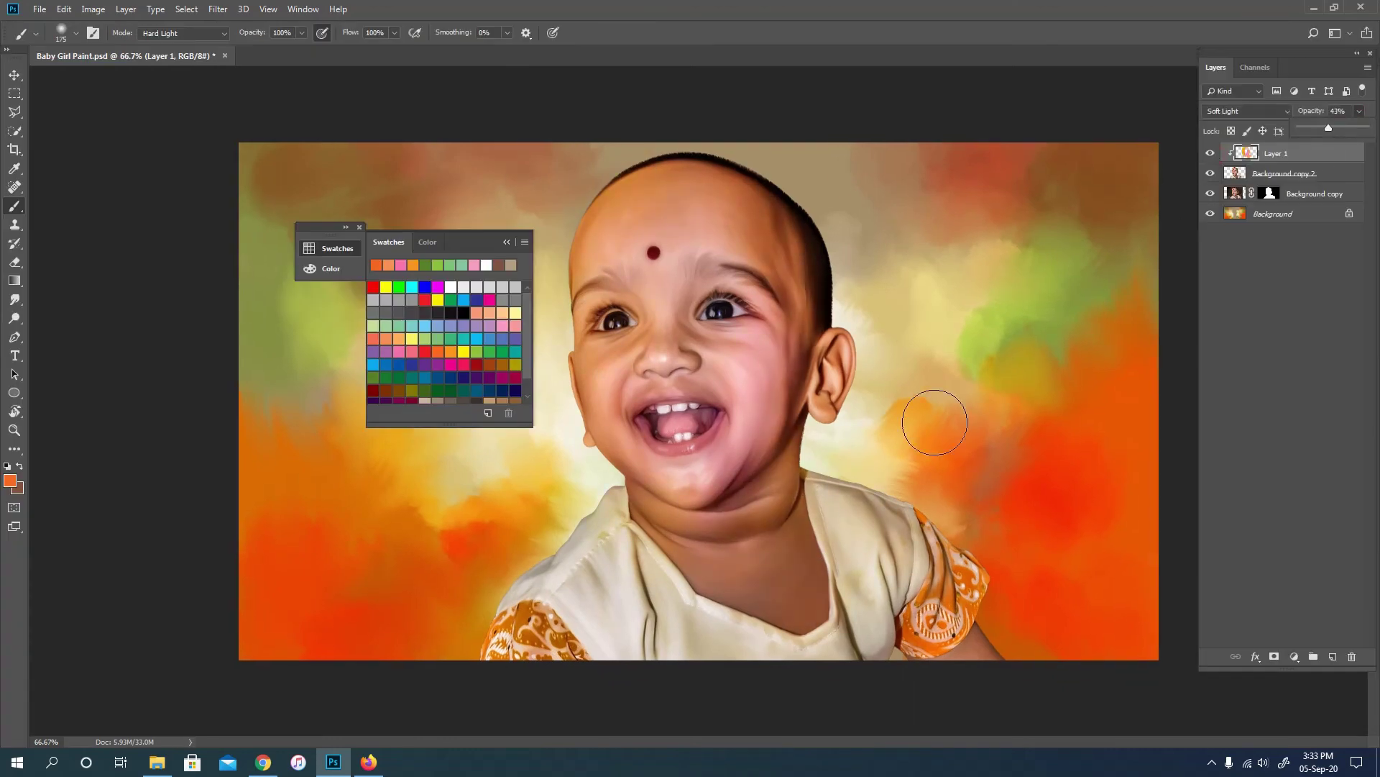
{"action": "left_click", "coordinate": [497, 364]}
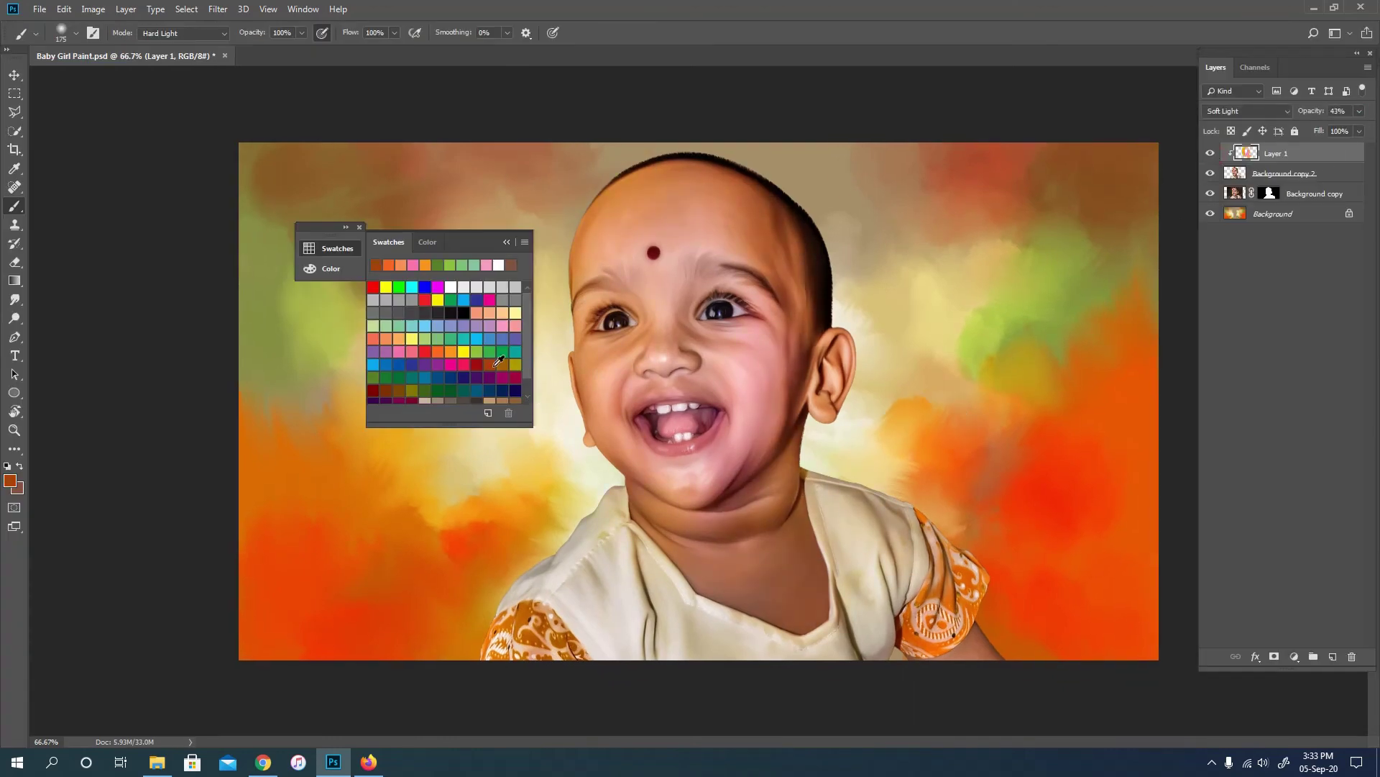
{"action": "left_click", "coordinate": [373, 364]}
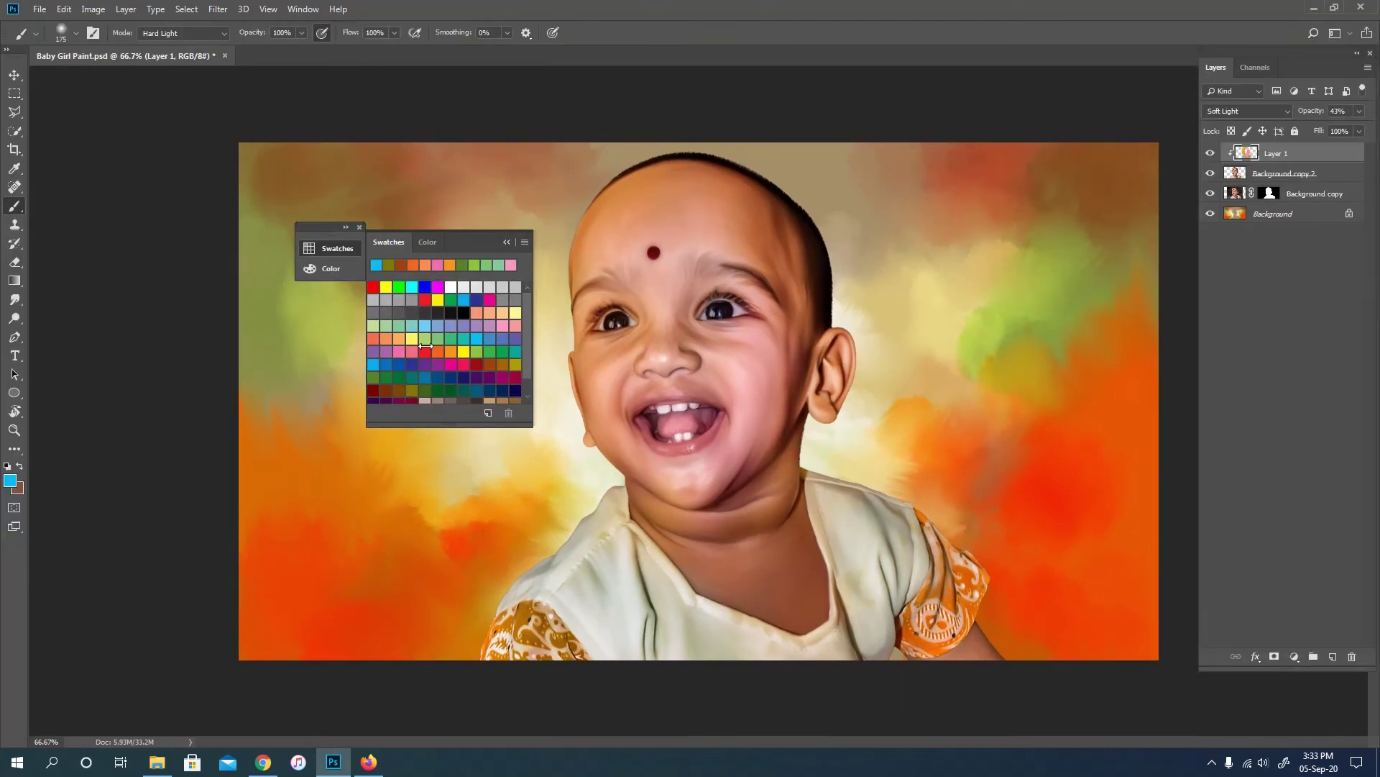
{"action": "left_click", "coordinate": [374, 286]}
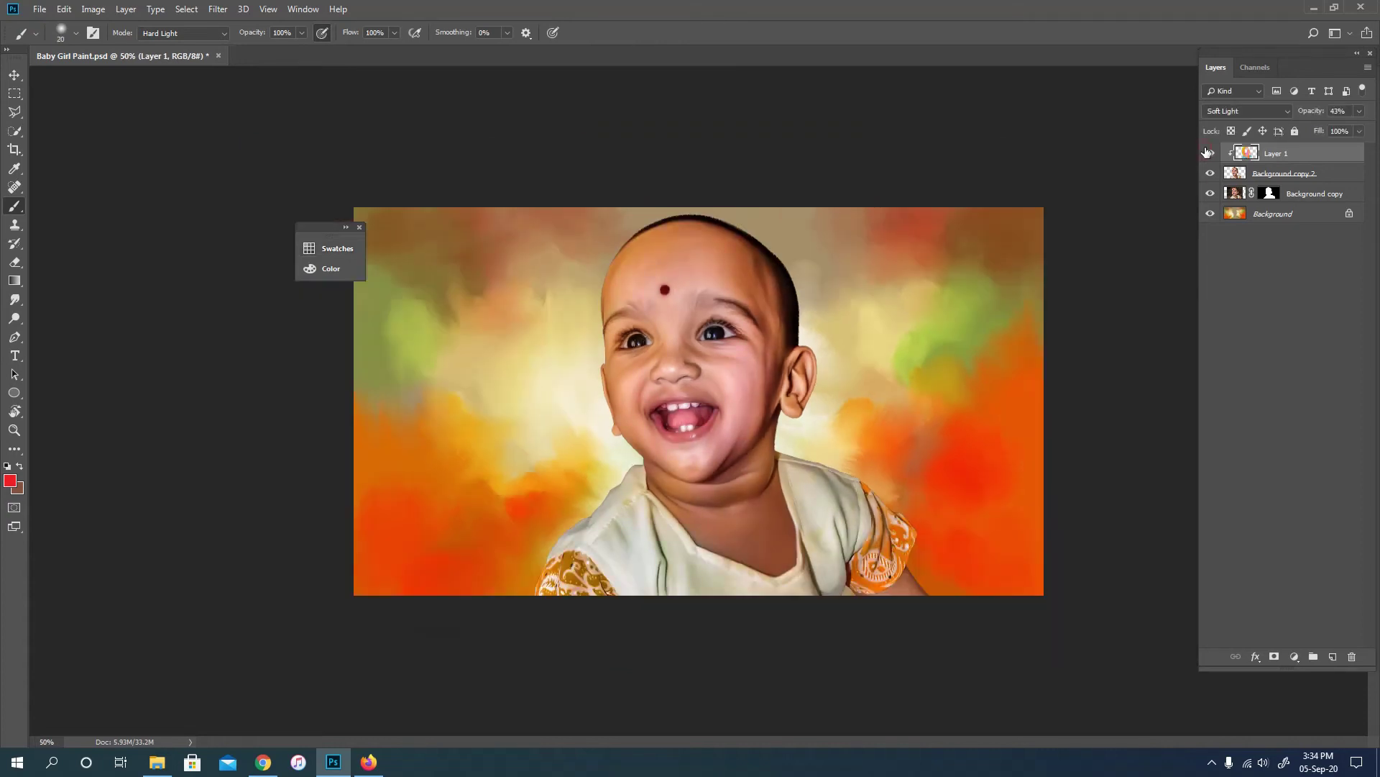
Step: Add Layer 2 above Layer 1 and sample a reddish skin colour to paint with
{"action": "key", "text": "z"}
{"action": "left_click", "coordinate": [1332, 656]}
{"action": "key", "text": "i"}
{"action": "key", "text": "b"}
{"action": "left_click", "coordinate": [543, 494], "text": "alt"}
{"action": "key", "text": "i"}
{"action": "left_click", "coordinate": [11, 483]}
{"action": "key", "text": "Escape"}
{"action": "left_click", "coordinate": [337, 248]}
Step: Hide the interface panels to view the whole canvas
{"action": "key", "text": "b"}
{"action": "key", "text": "Tab"}
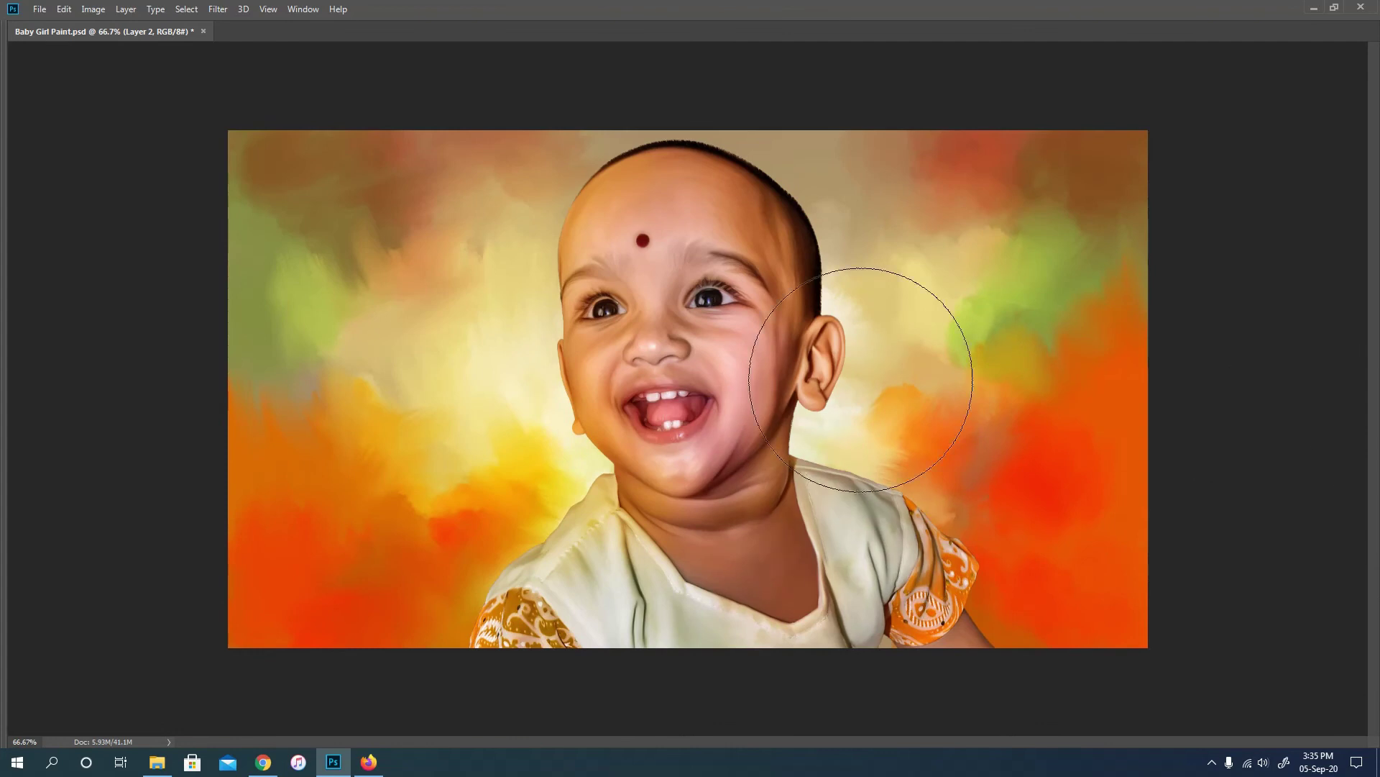
{"action": "key", "text": "Tab"}
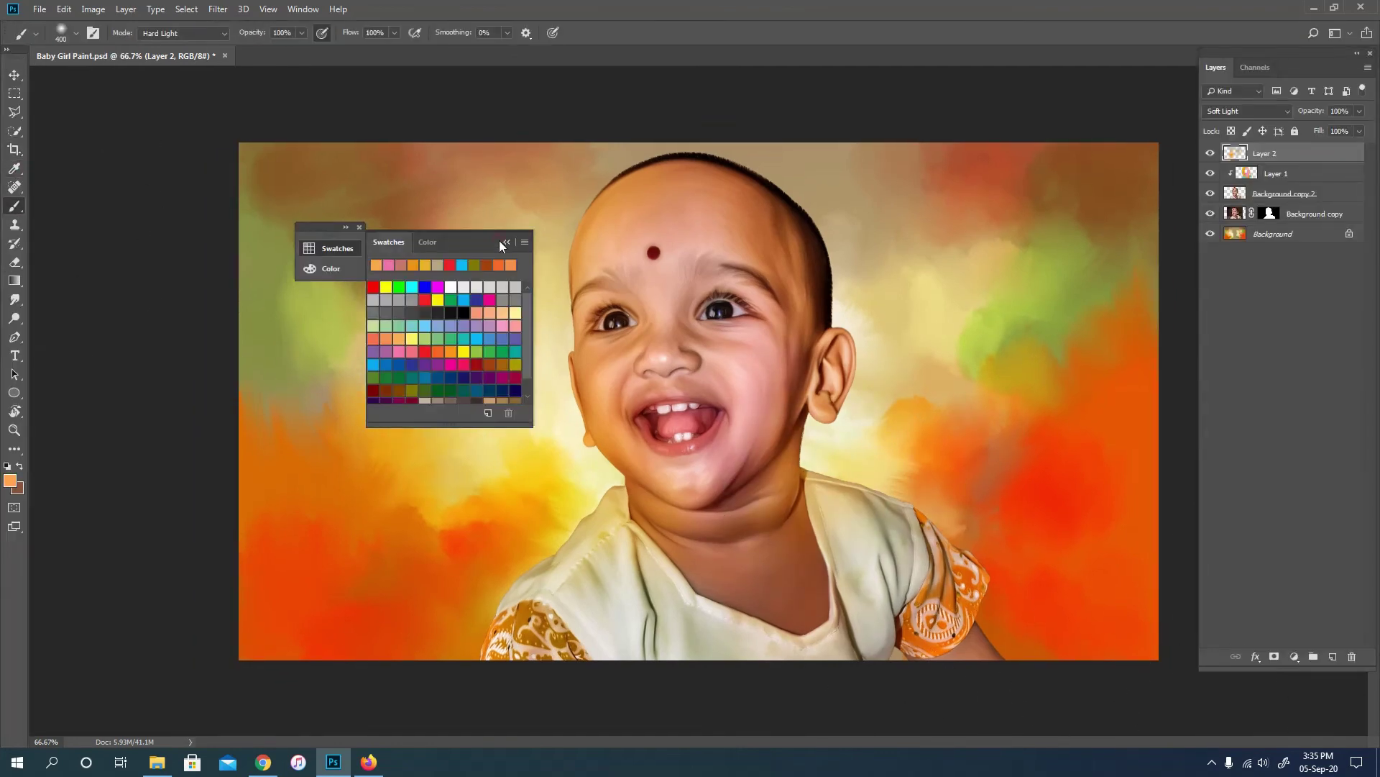
{"action": "key", "text": "Tab"}
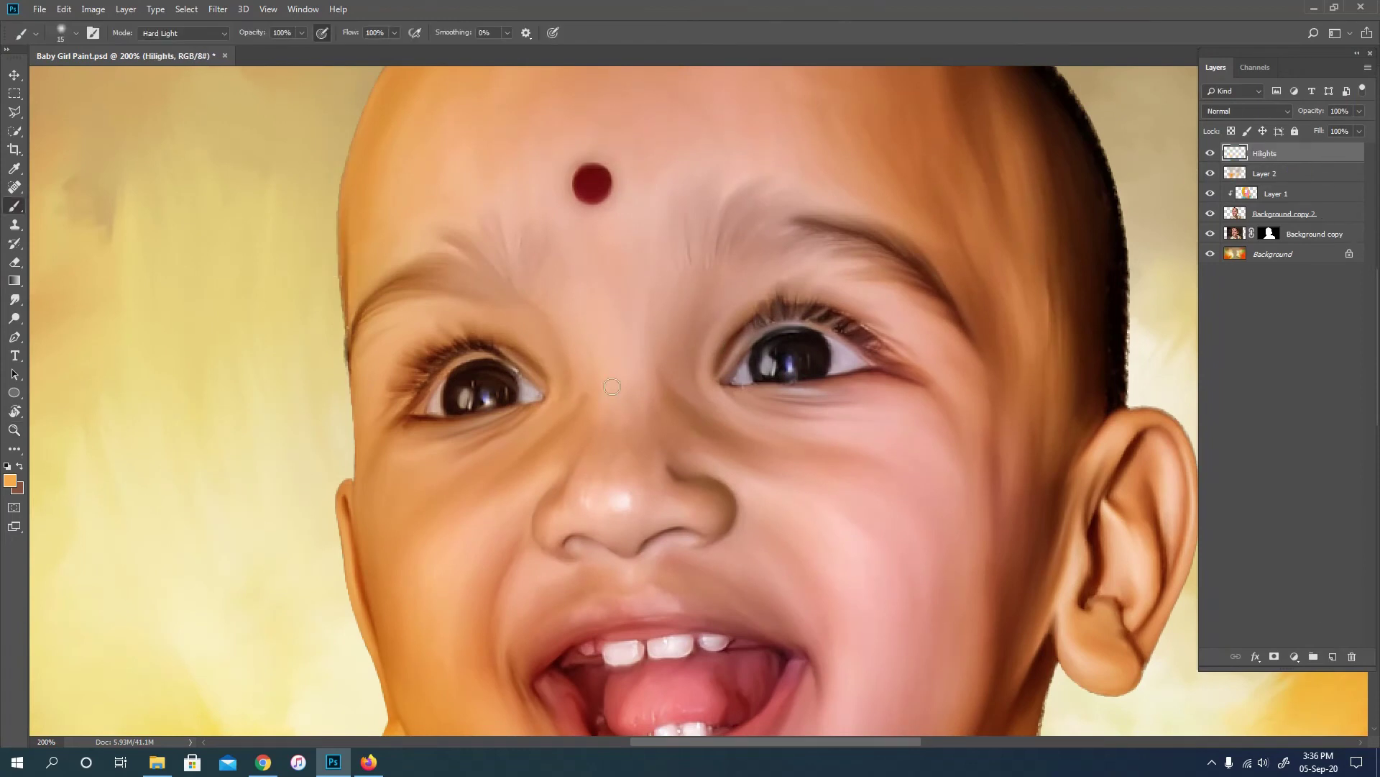
Step: Zoom to 300% on the face and paint a first highlight stroke on the Hilights layer
{"action": "left_click", "coordinate": [495, 356]}
{"action": "key", "text": "b"}
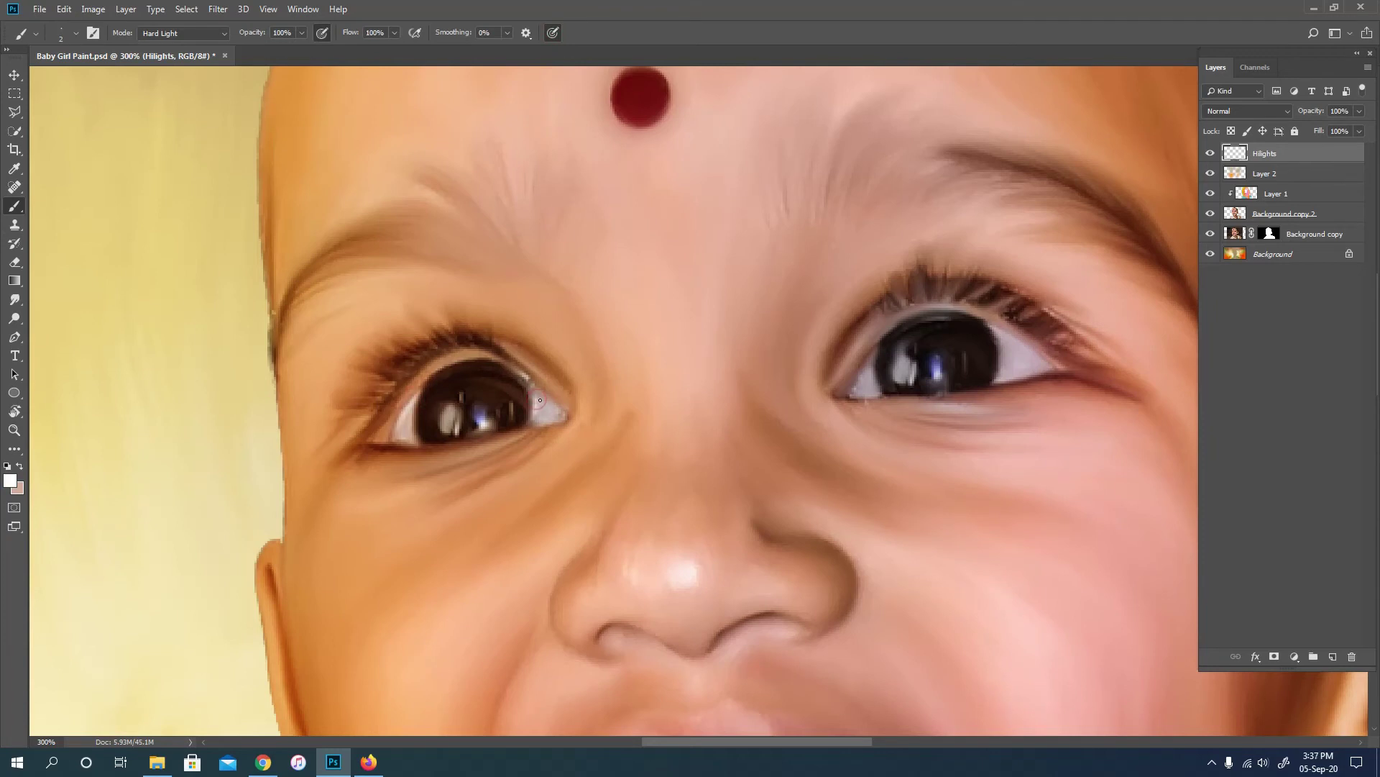
{"action": "left_click_drag", "start_coordinate": [865, 439], "coordinate": [759, 433]}
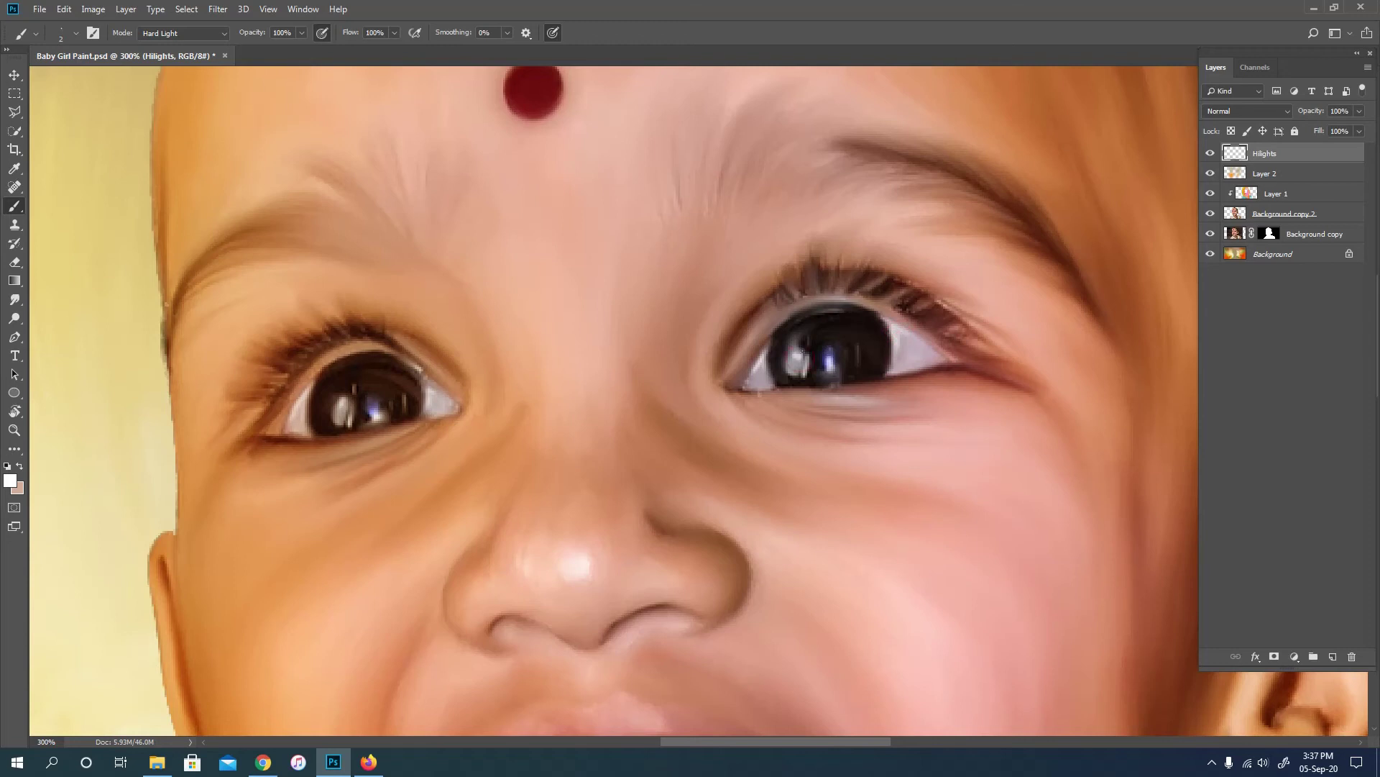
{"action": "scroll", "coordinate": [568, 489], "scroll_direction": "down", "scroll_amount": 2}
{"action": "scroll", "coordinate": [562, 491], "scroll_direction": "down", "scroll_amount": 2}
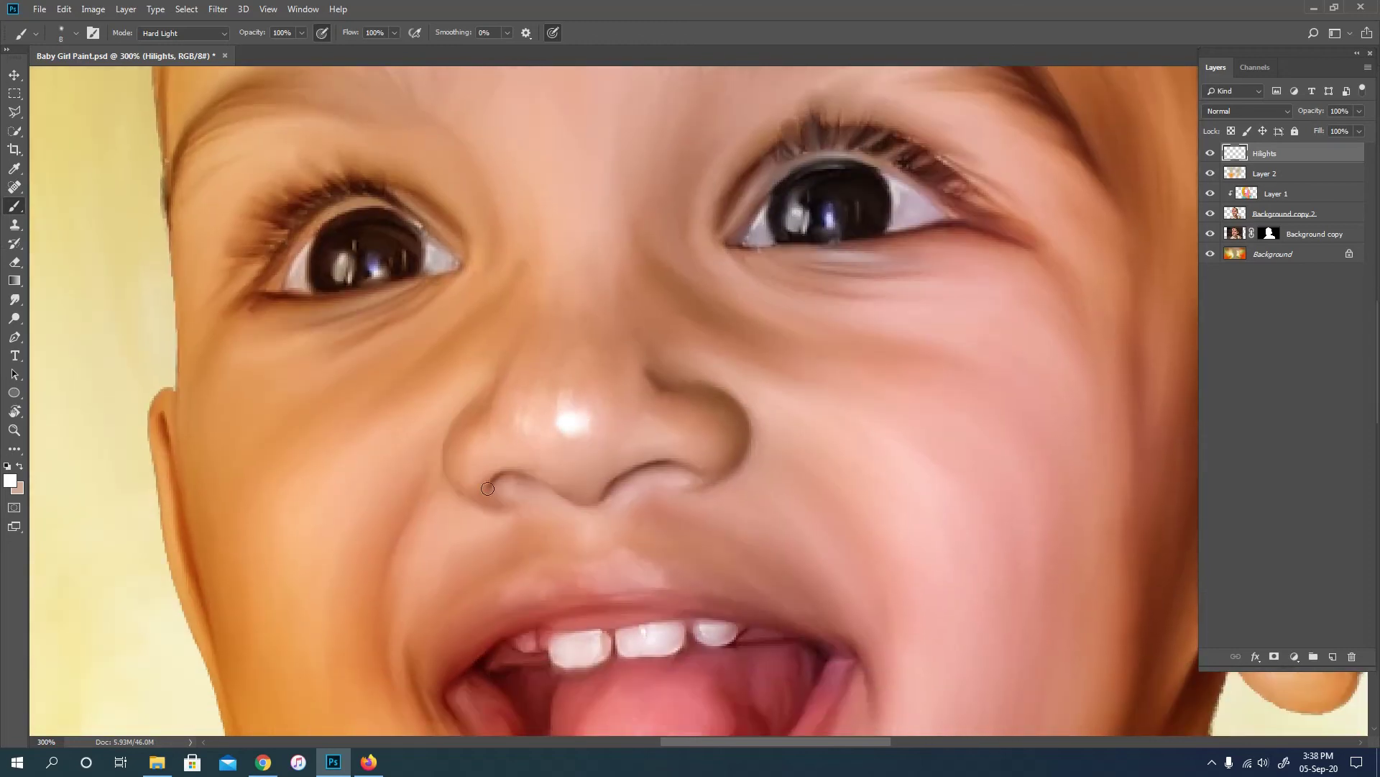
{"action": "scroll", "coordinate": [593, 583], "scroll_direction": "down", "scroll_amount": 2}
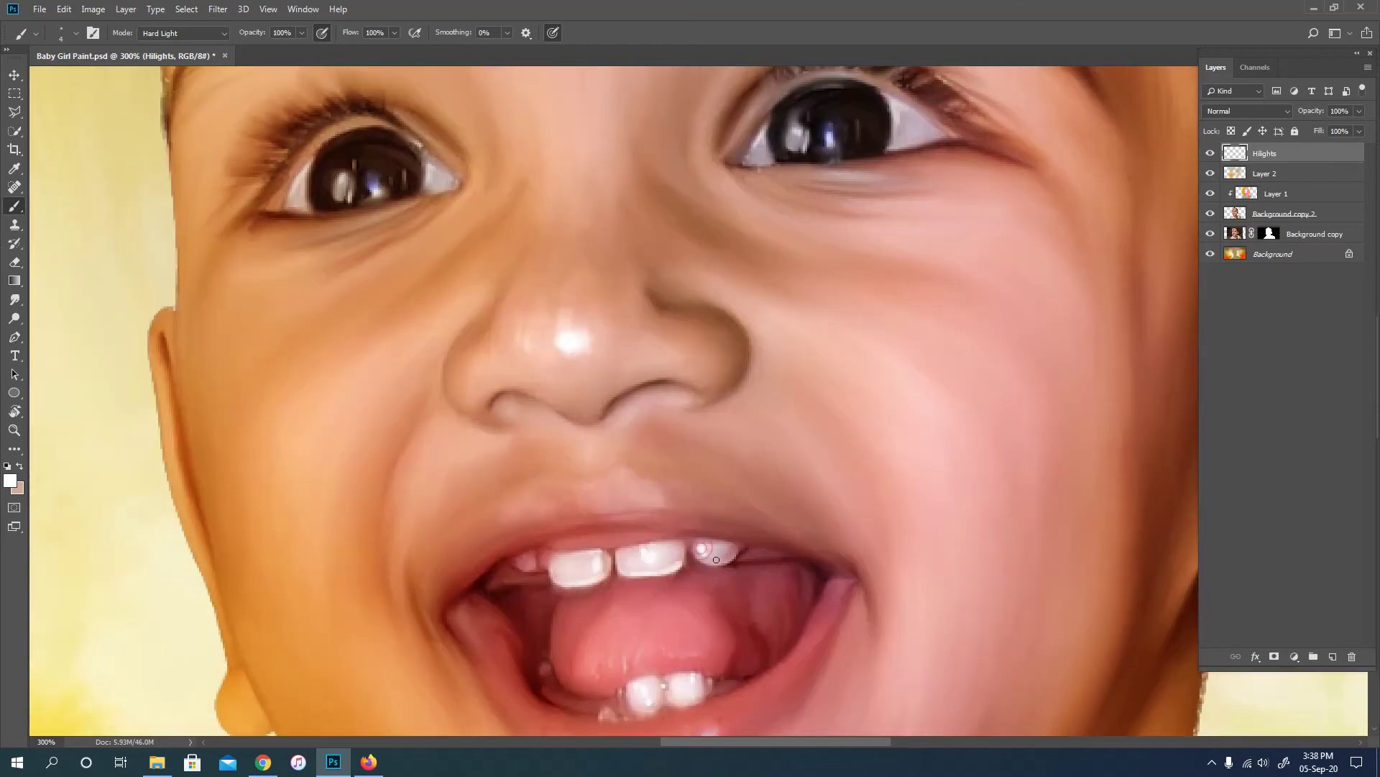
{"action": "scroll", "coordinate": [708, 481], "scroll_direction": "down", "scroll_amount": 2}
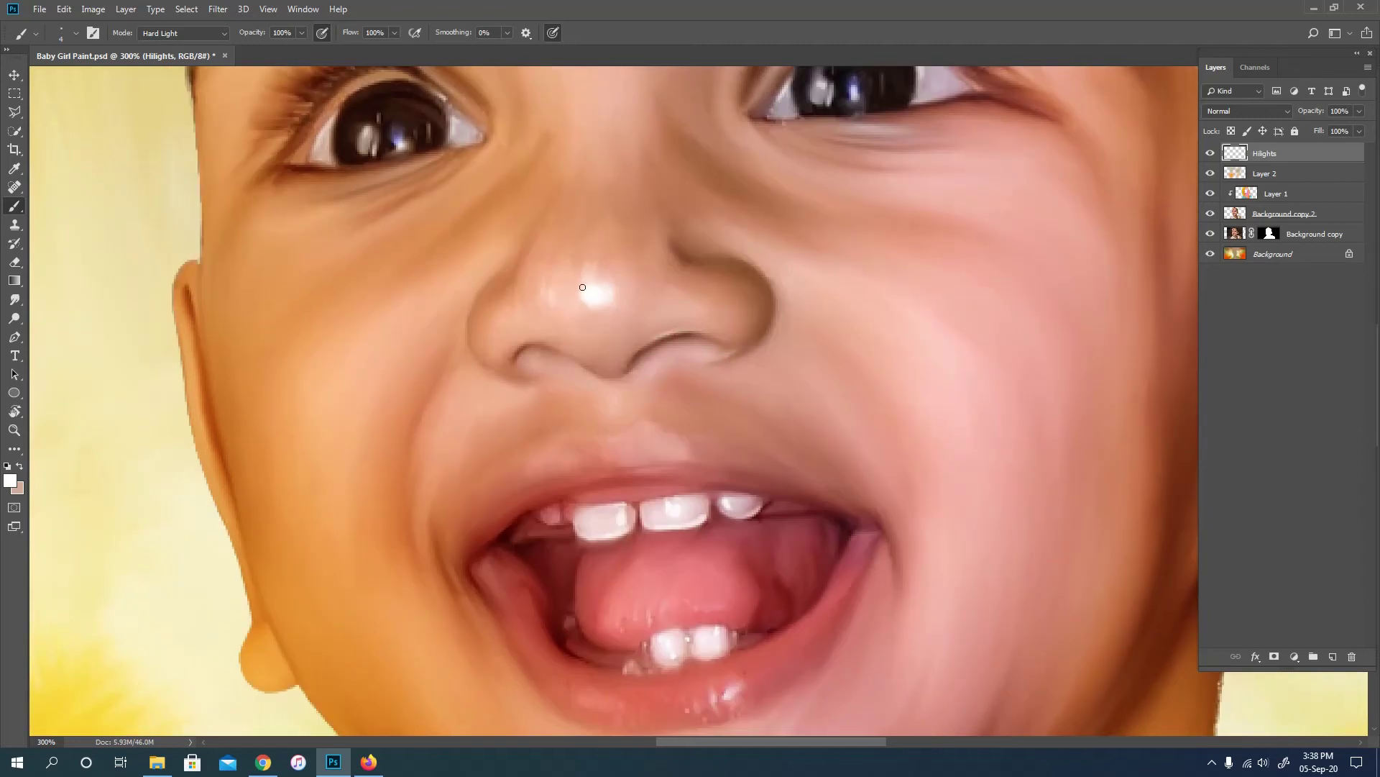
{"action": "scroll", "coordinate": [574, 351], "scroll_direction": "down", "scroll_amount": 2}
Step: Sample skin and pink lip tones from the face and mouth
{"action": "left_click", "coordinate": [408, 351], "text": "alt"}
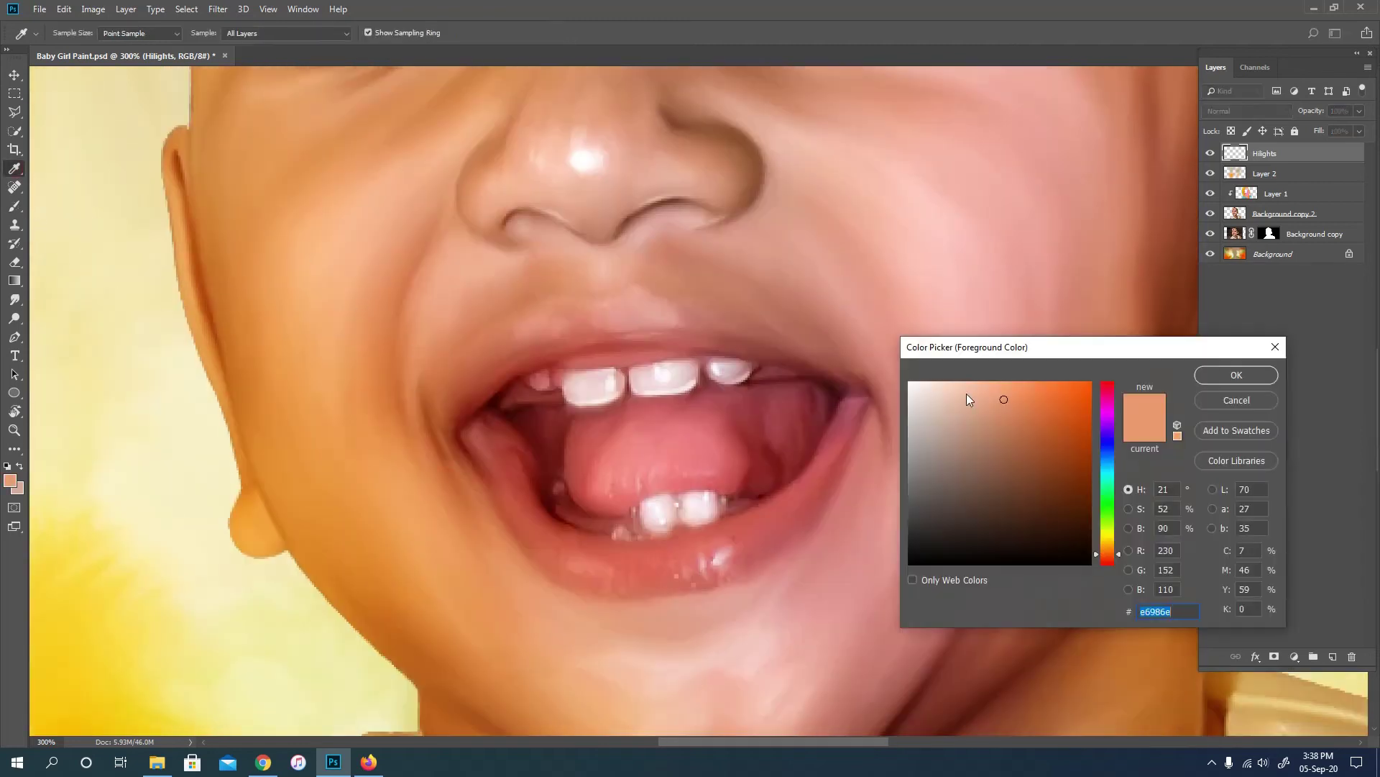
{"action": "scroll", "coordinate": [445, 385], "scroll_direction": "down", "scroll_amount": 1}
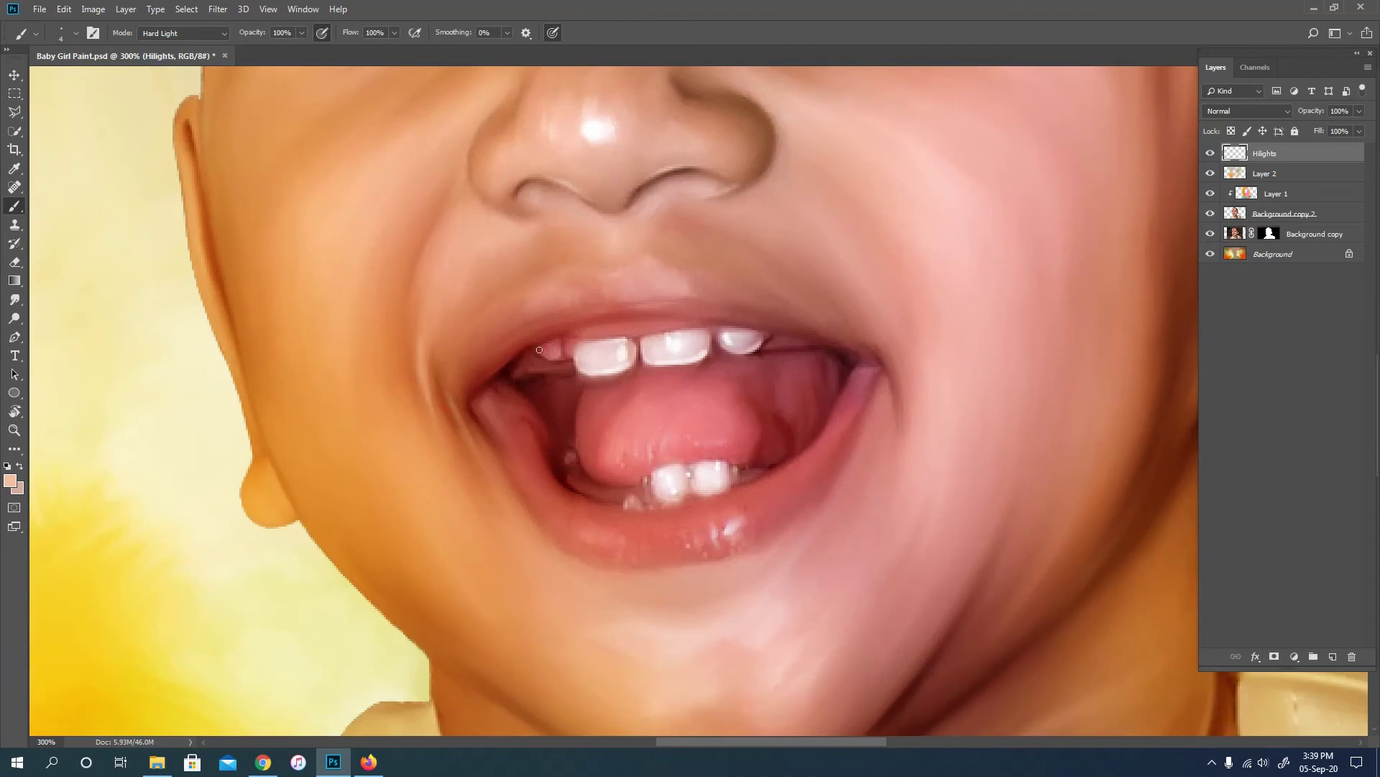
{"action": "left_click", "coordinate": [494, 371], "text": "alt"}
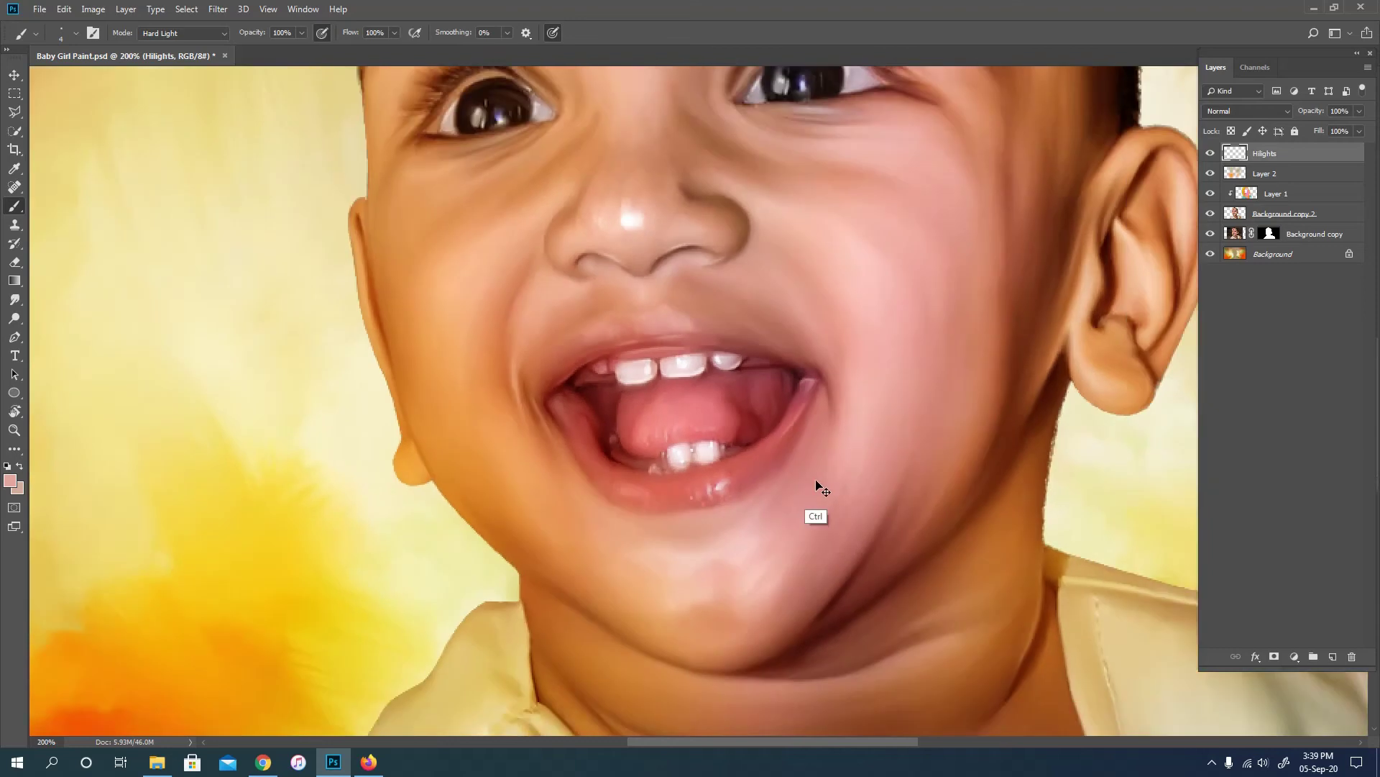
{"action": "left_click", "coordinate": [715, 528], "text": "alt"}
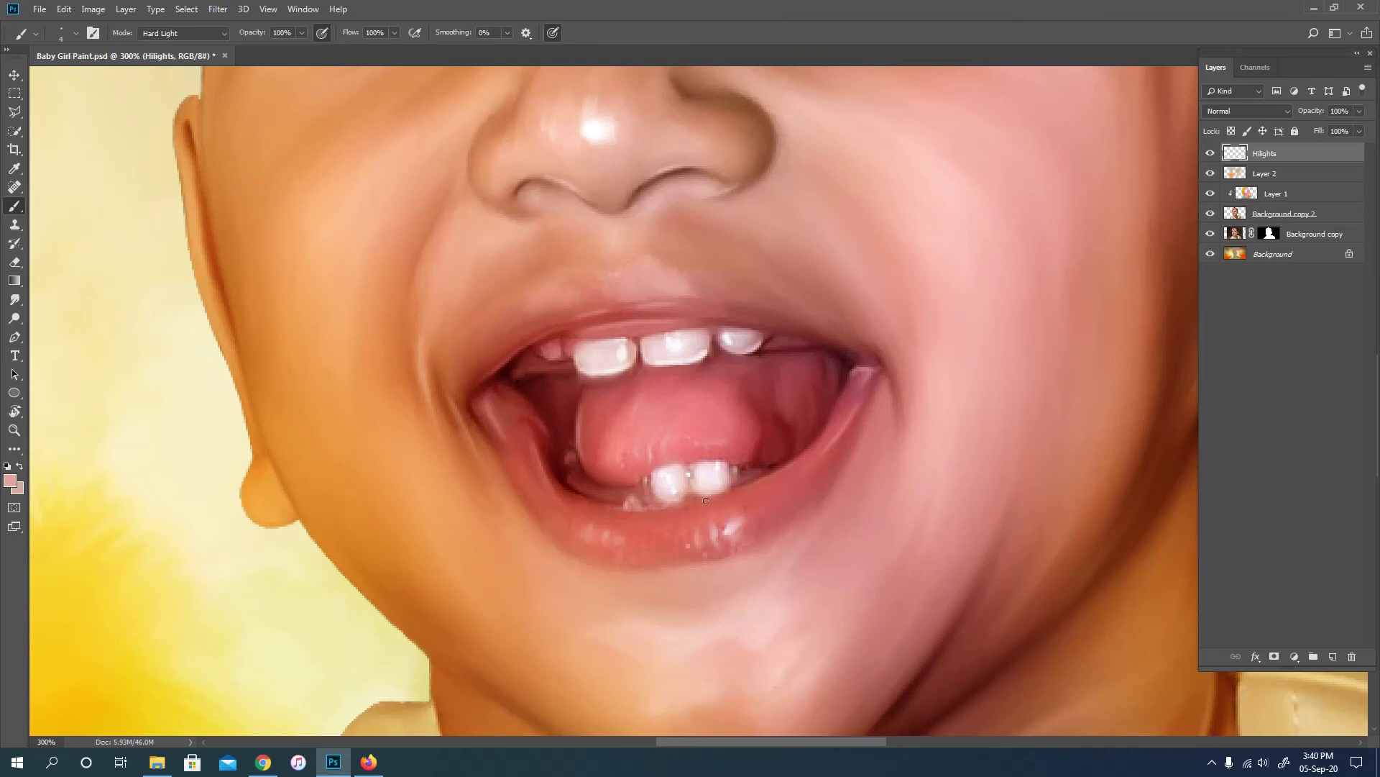
Step: Switch to white, add highlights on the nose and both eyes, and add a new layer above Hilights
{"action": "key", "text": "ctrl+0"}
{"action": "key", "text": "d"}
{"action": "key", "text": "x"}
{"action": "key", "text": "ctrl+plus"}
{"action": "key", "text": "ctrl+plus"}
{"action": "key", "text": "ctrl+plus"}
{"action": "key", "text": "ctrl+plus"}
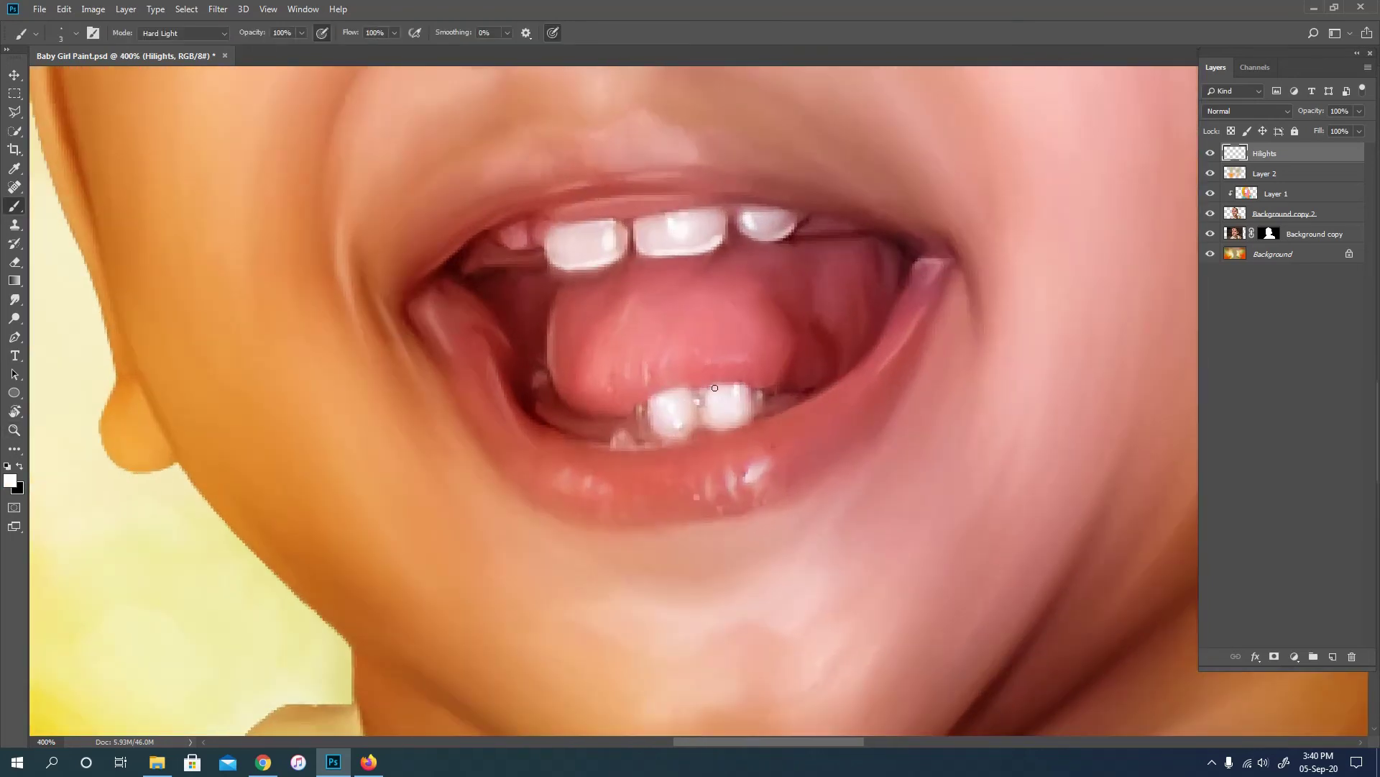
{"action": "left_click_drag", "start_coordinate": [619, 443], "coordinate": [691, 363]}
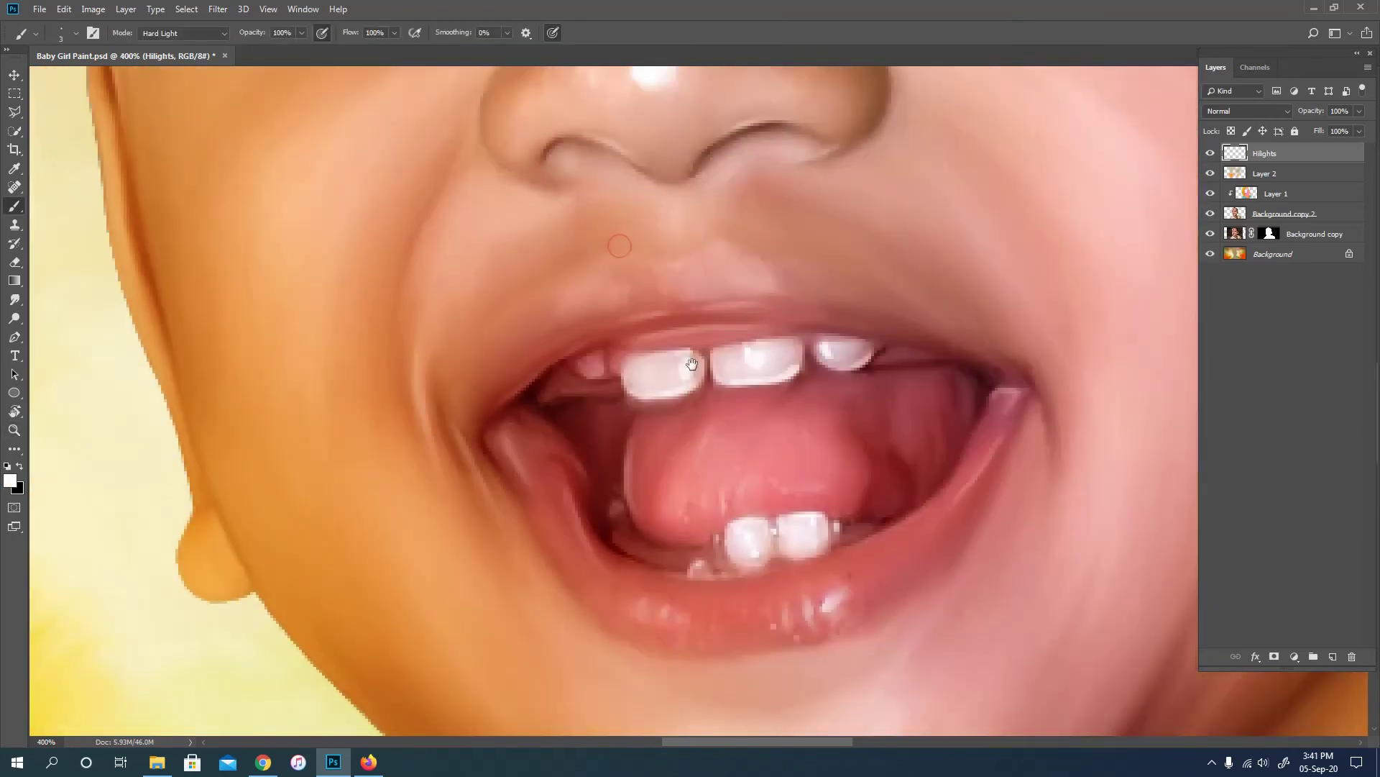
{"action": "key", "text": "ctrl+minus"}
{"action": "key", "text": "ctrl+minus"}
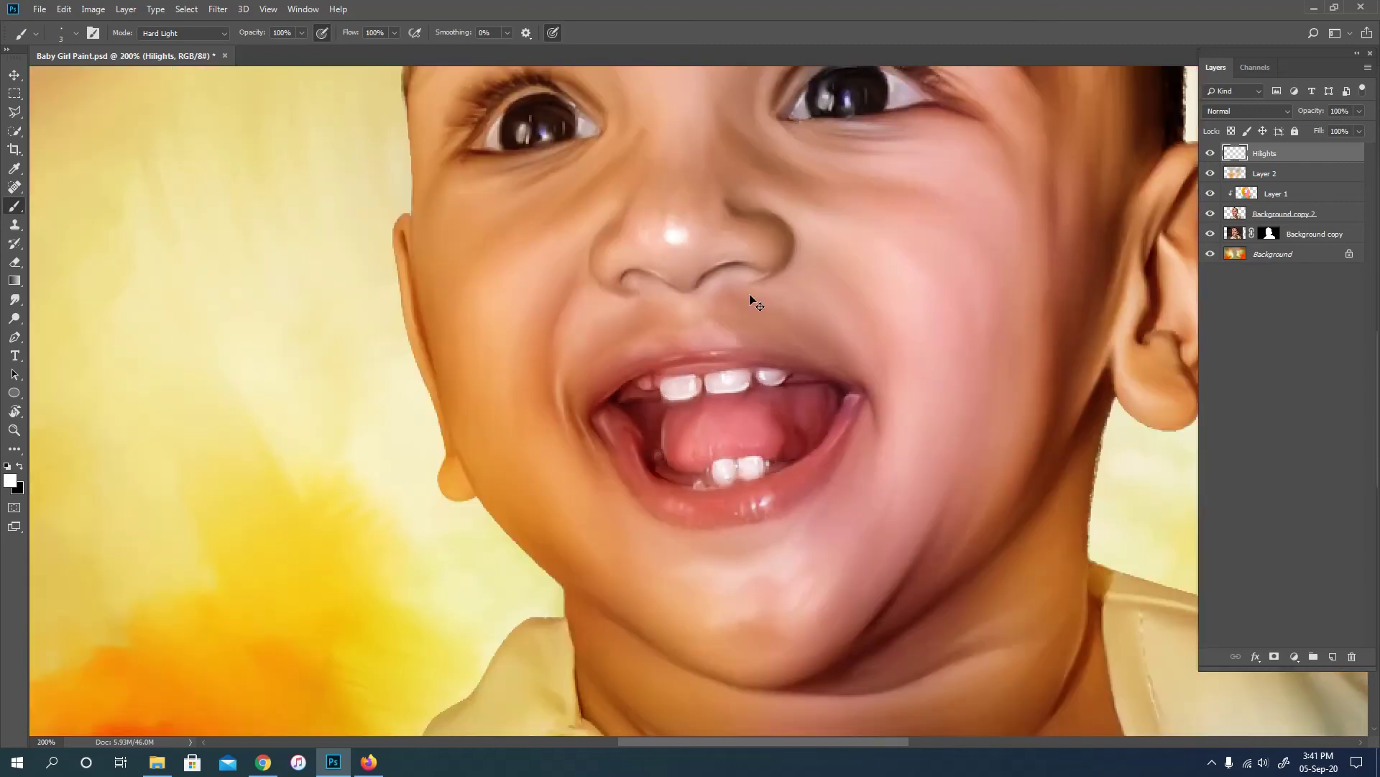
{"action": "key", "text": "ctrl+plus"}
{"action": "key", "text": "ctrl+plus"}
{"action": "key", "text": "ctrl+plus"}
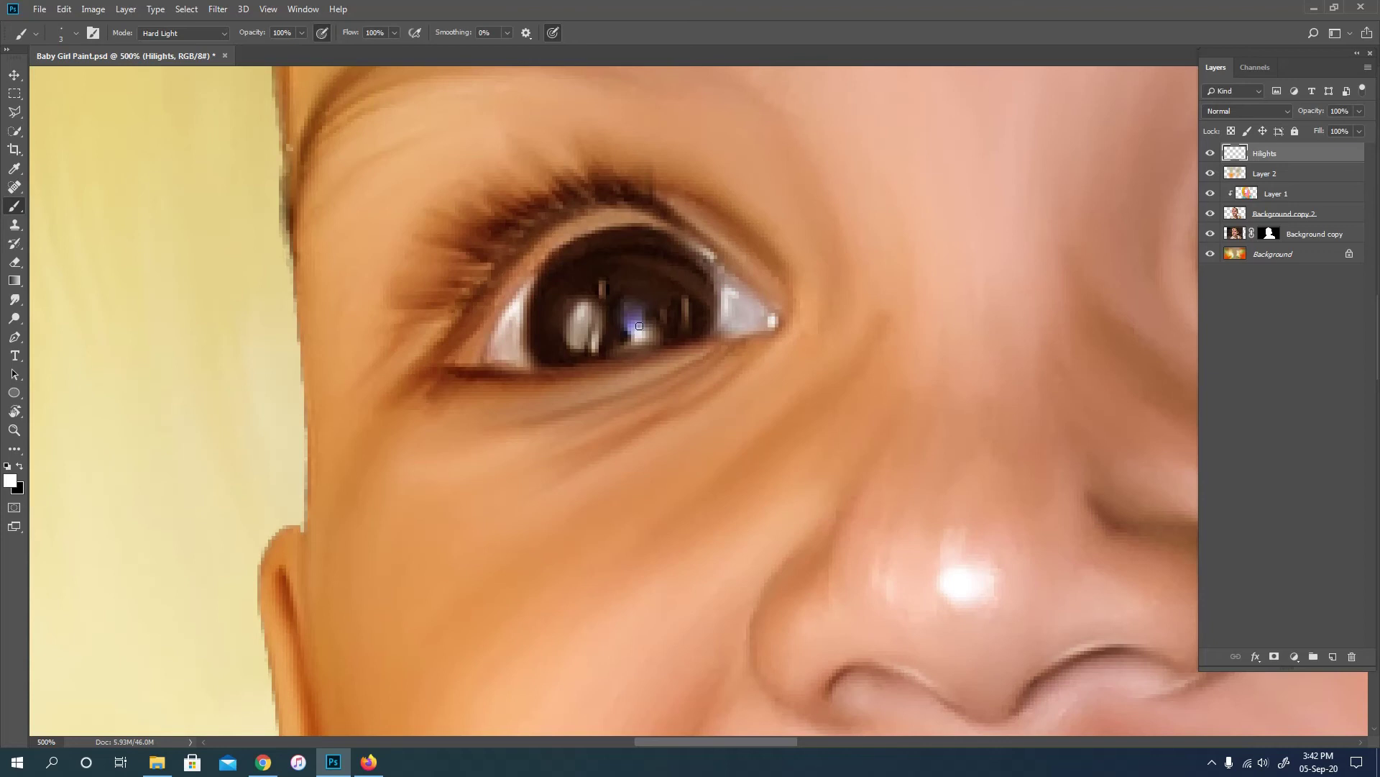
{"action": "left_click_drag", "start_coordinate": [1289, 246], "coordinate": [771, 319]}
{"action": "key", "text": "ctrl+minus"}
{"action": "key", "text": "ctrl+minus"}
{"action": "key", "text": "ctrl+minus"}
{"action": "key", "text": "i"}
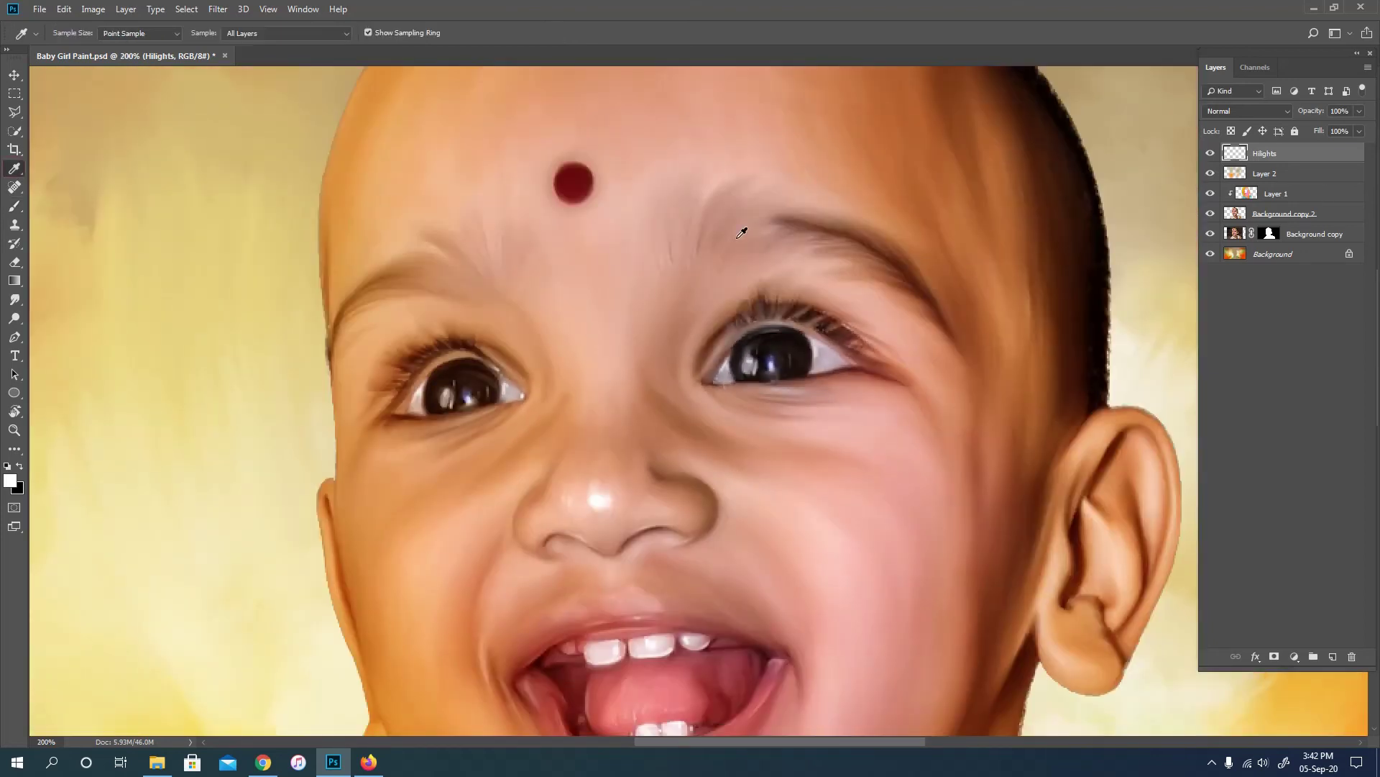
{"action": "left_click", "coordinate": [1332, 656]}
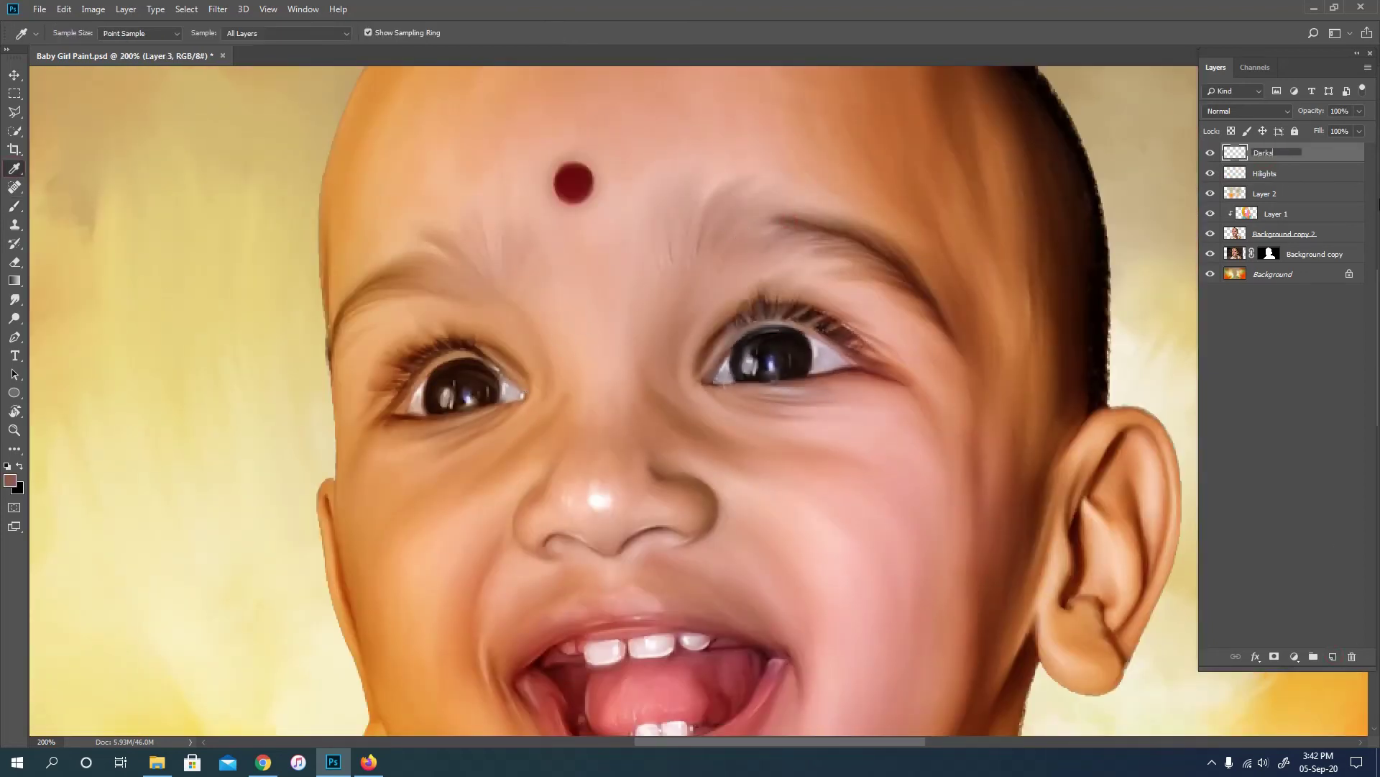
Step: Name the new layer Darks and set it to Multiply blending
{"action": "key", "text": "Return"}
{"action": "scroll", "coordinate": [794, 212], "scroll_direction": "up", "scroll_amount": 1}
{"action": "left_click", "coordinate": [1248, 111]}
{"action": "left_click", "coordinate": [1236, 160]}
Step: Paint dark inner-eyebrow hairs and upper lash-line strokes, then fit the portrait on screen
{"action": "mouse_move", "coordinate": [563, 345]}
{"action": "left_mouse_down"}
{"action": "mouse_move", "coordinate": [591, 291]}
{"action": "mouse_move", "coordinate": [633, 289]}
{"action": "mouse_move", "coordinate": [646, 319]}
{"action": "mouse_move", "coordinate": [746, 327]}
{"action": "left_mouse_up"}
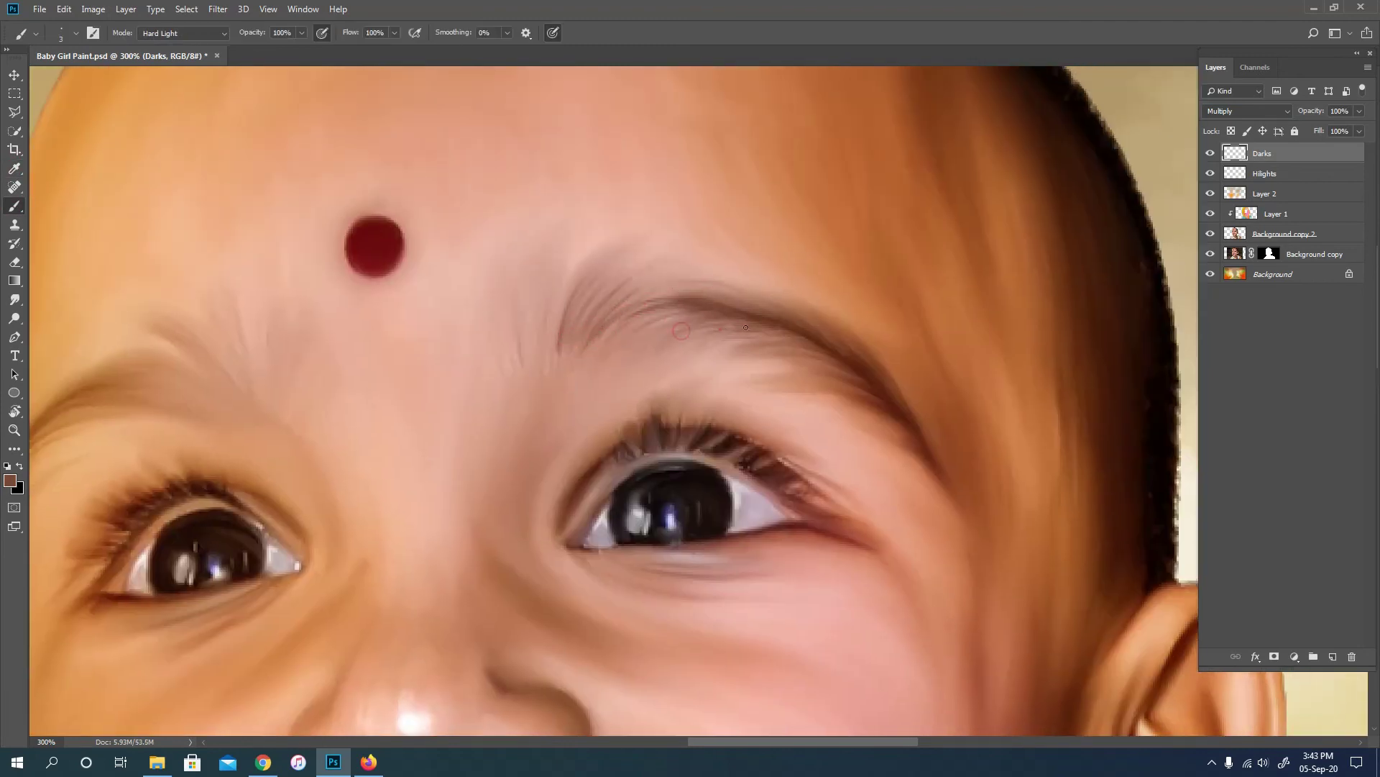
{"action": "mouse_move", "coordinate": [536, 352]}
{"action": "left_mouse_down"}
{"action": "mouse_move", "coordinate": [521, 323]}
{"action": "mouse_move", "coordinate": [559, 288]}
{"action": "left_mouse_up"}
{"action": "left_click_drag", "start_coordinate": [691, 461], "coordinate": [685, 411]}
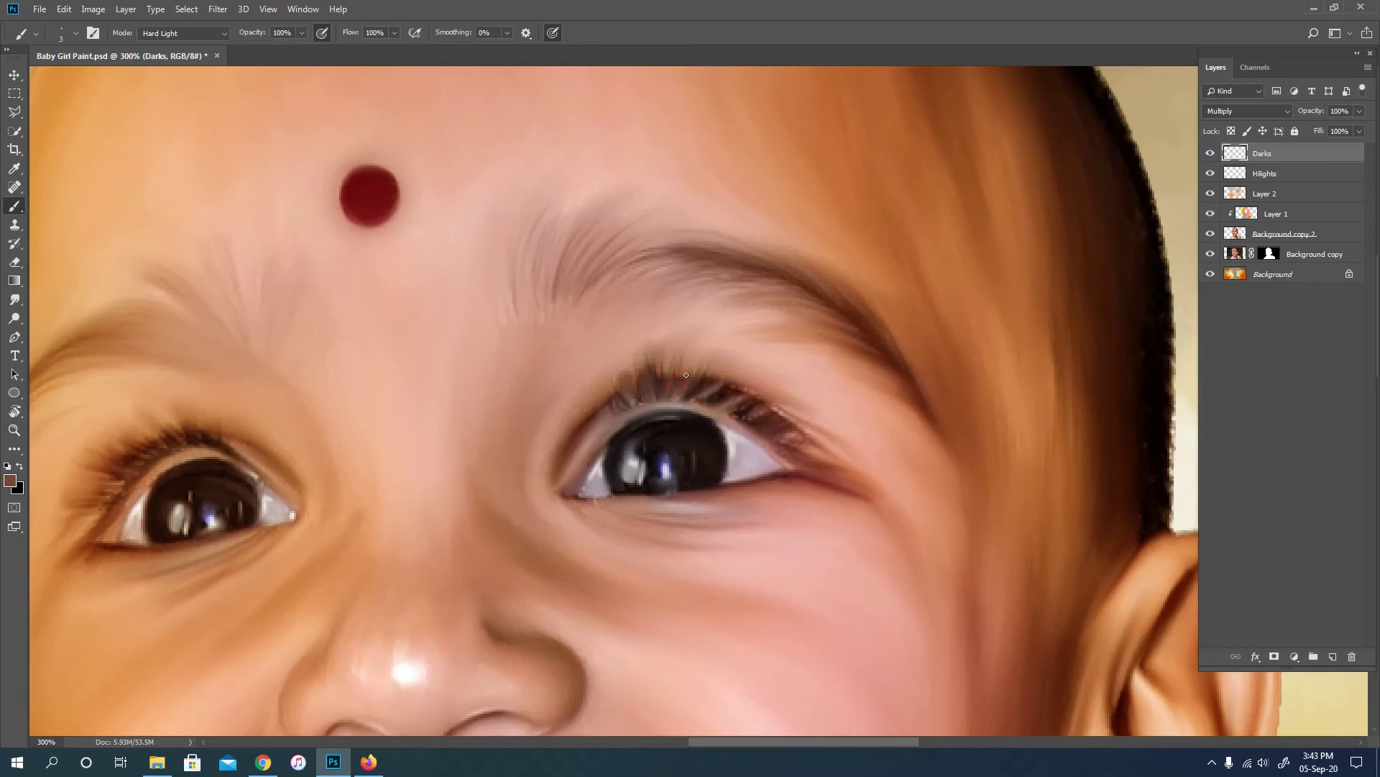
{"action": "left_click_drag", "start_coordinate": [315, 409], "coordinate": [582, 474]}
{"action": "mouse_move", "coordinate": [55, 293]}
{"action": "left_mouse_down"}
{"action": "mouse_move", "coordinate": [643, 409]}
{"action": "mouse_move", "coordinate": [684, 379]}
{"action": "left_mouse_up"}
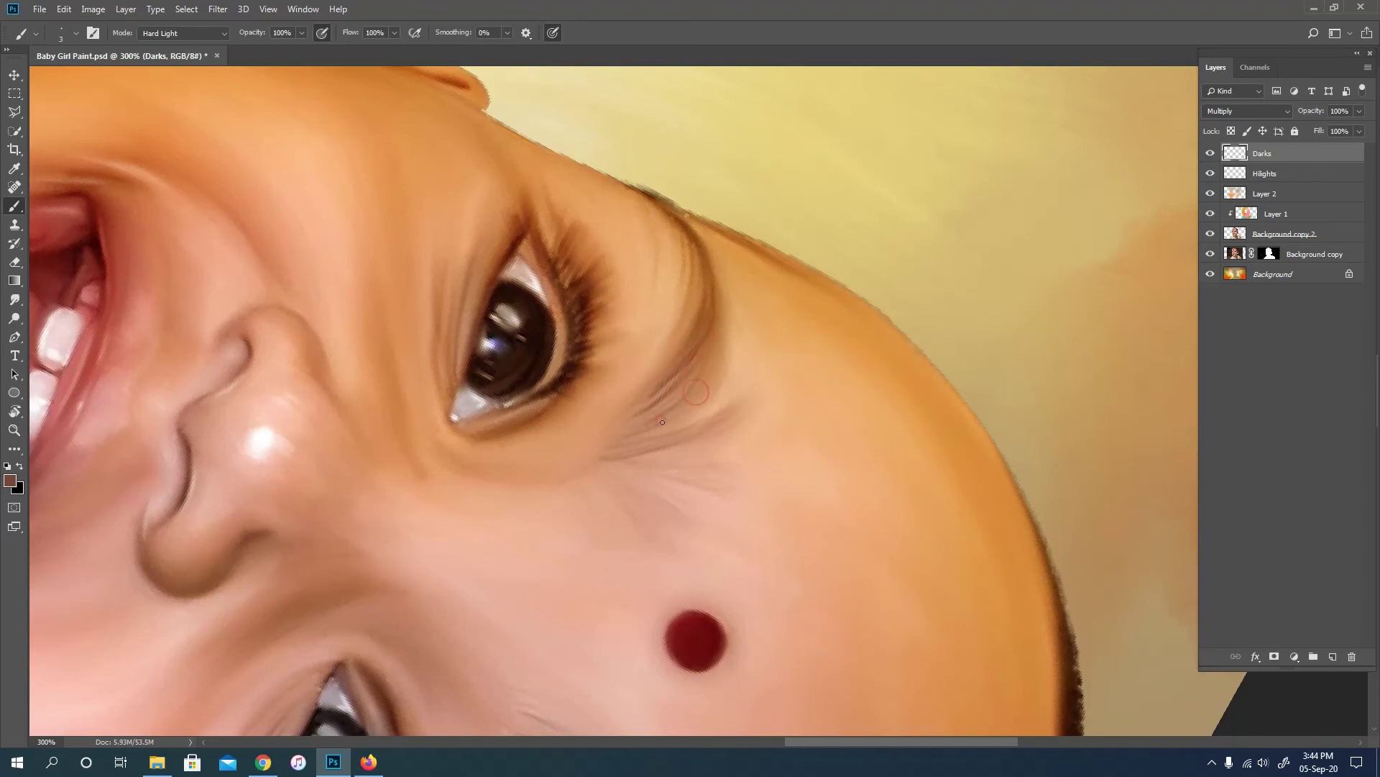
{"action": "mouse_move", "coordinate": [559, 262]}
{"action": "left_mouse_down"}
{"action": "mouse_move", "coordinate": [589, 284]}
{"action": "mouse_move", "coordinate": [608, 334]}
{"action": "mouse_move", "coordinate": [593, 373]}
{"action": "left_mouse_up"}
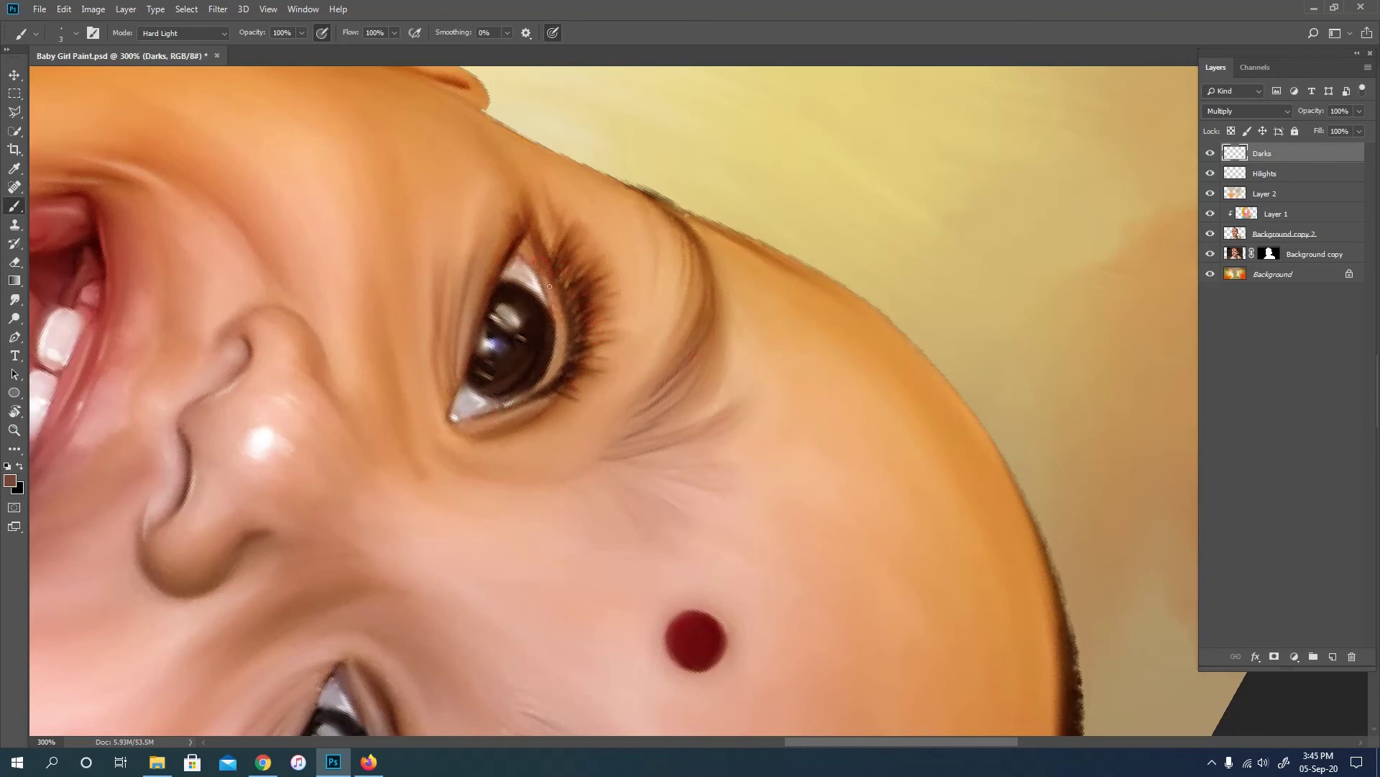
{"action": "key", "text": "ctrl+0"}
{"action": "key", "text": "z"}
{"action": "left_click_drag", "start_coordinate": [687, 377], "coordinate": [747, 377]}
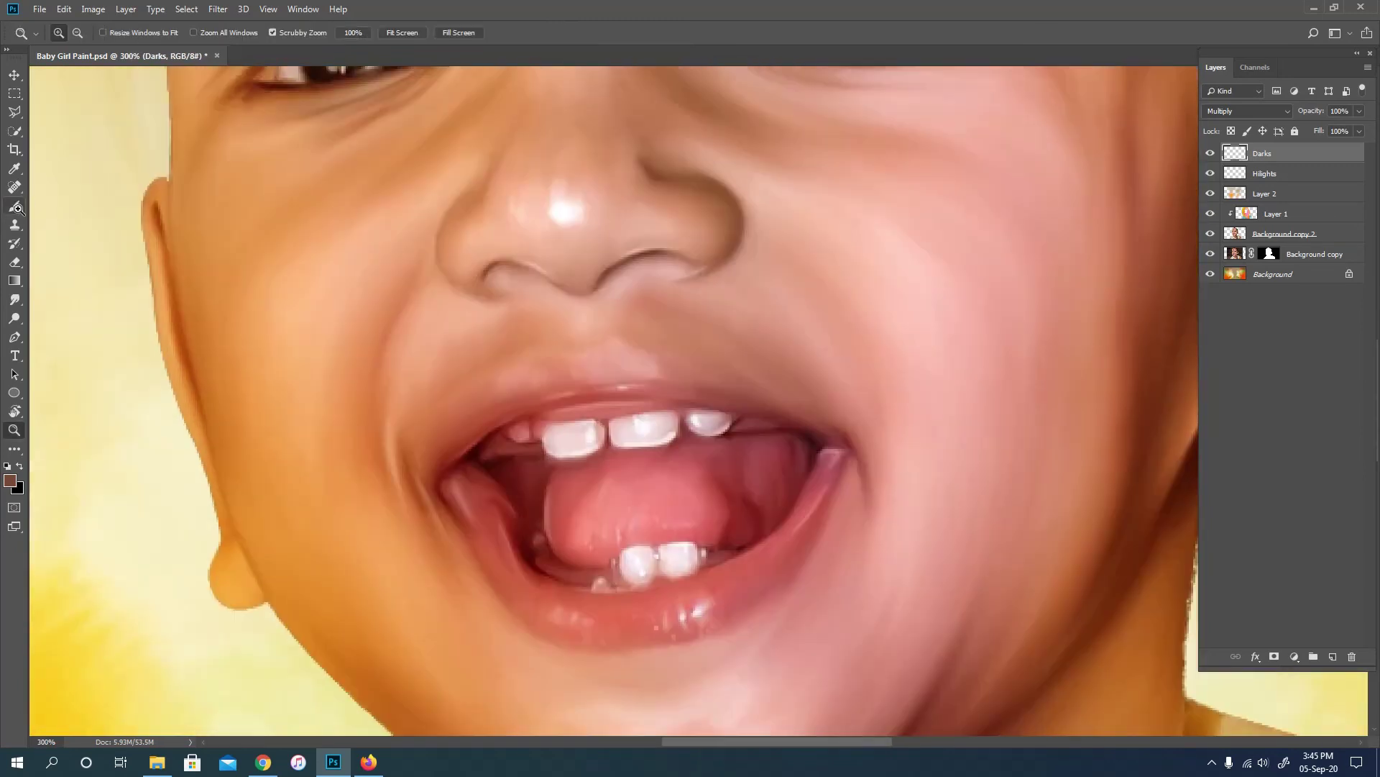
{"action": "key", "text": "b"}
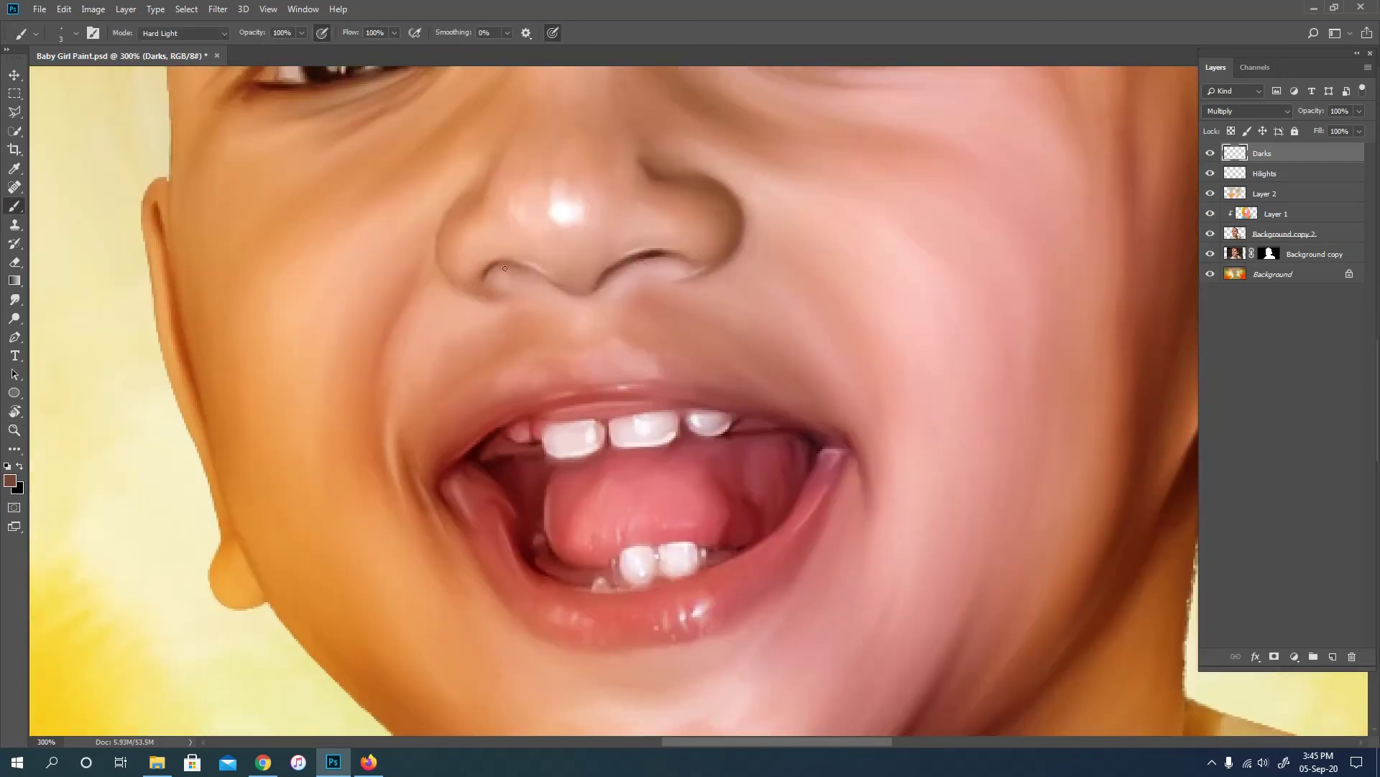
{"action": "key", "text": "ctrl+0"}
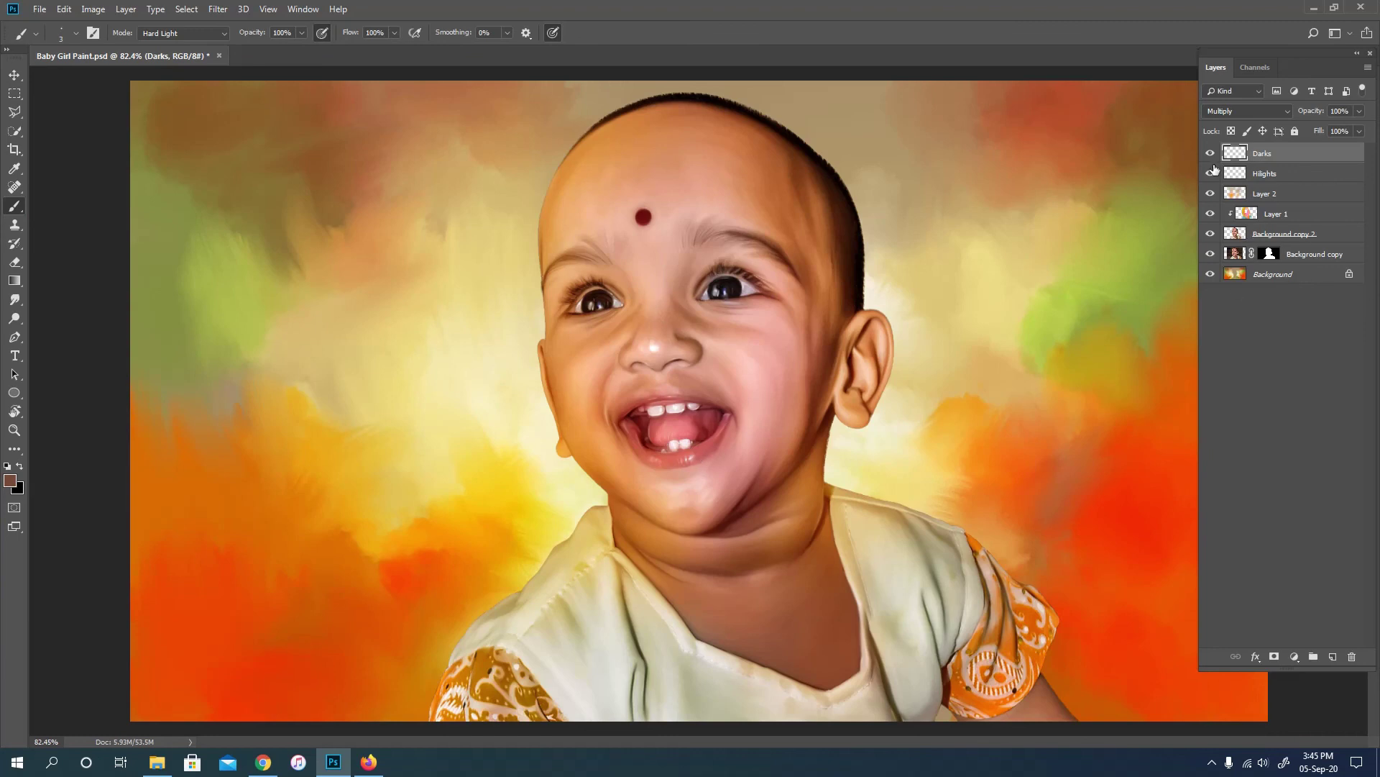
Step: Select Background copy 2, zoom on the mouth and chin, and shrink the Mixer Brush to 15 px
{"action": "key", "text": "ctrl+plus"}
{"action": "key", "text": "ctrl+plus"}
{"action": "left_click", "coordinate": [1283, 234]}
{"action": "key", "text": "p"}
{"action": "scroll", "coordinate": [1118, 595], "scroll_direction": "right", "scroll_amount": 3}
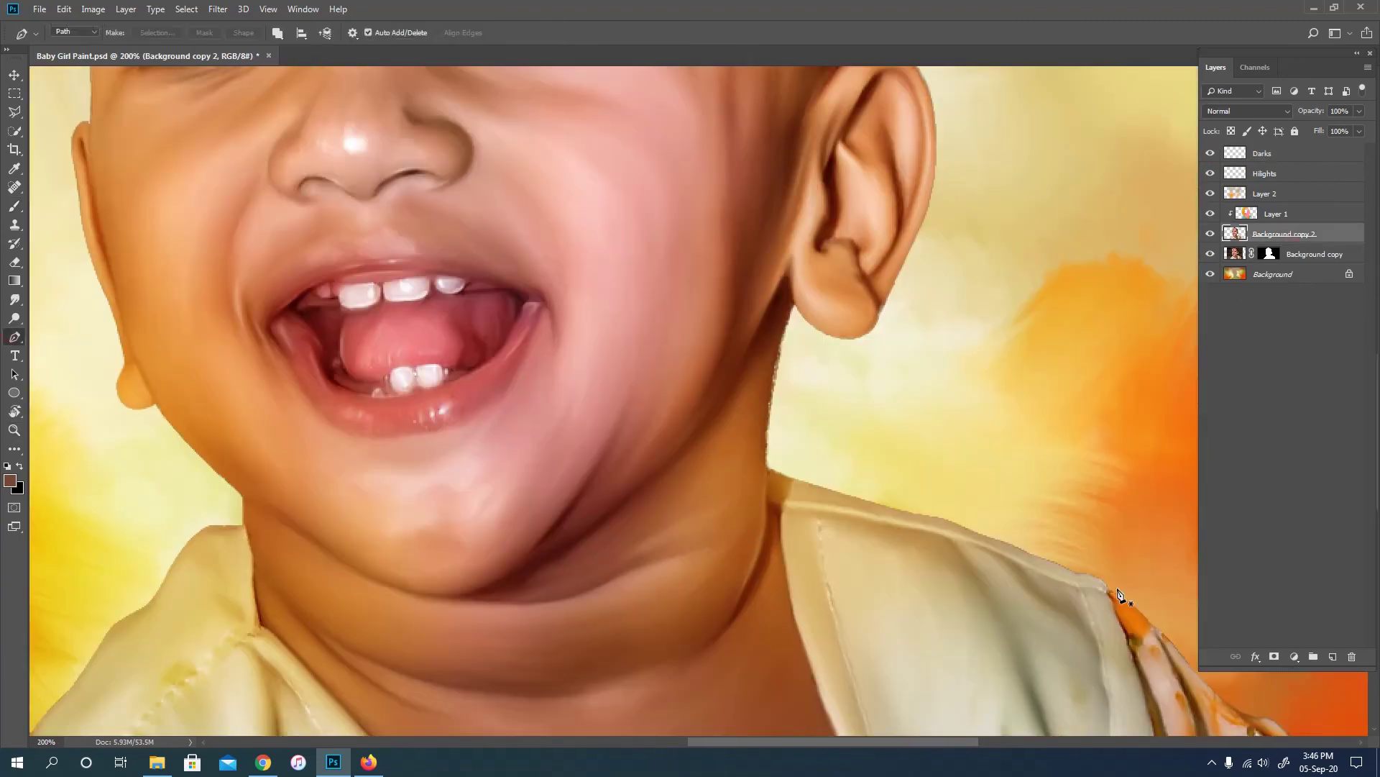
{"action": "key", "text": "b"}
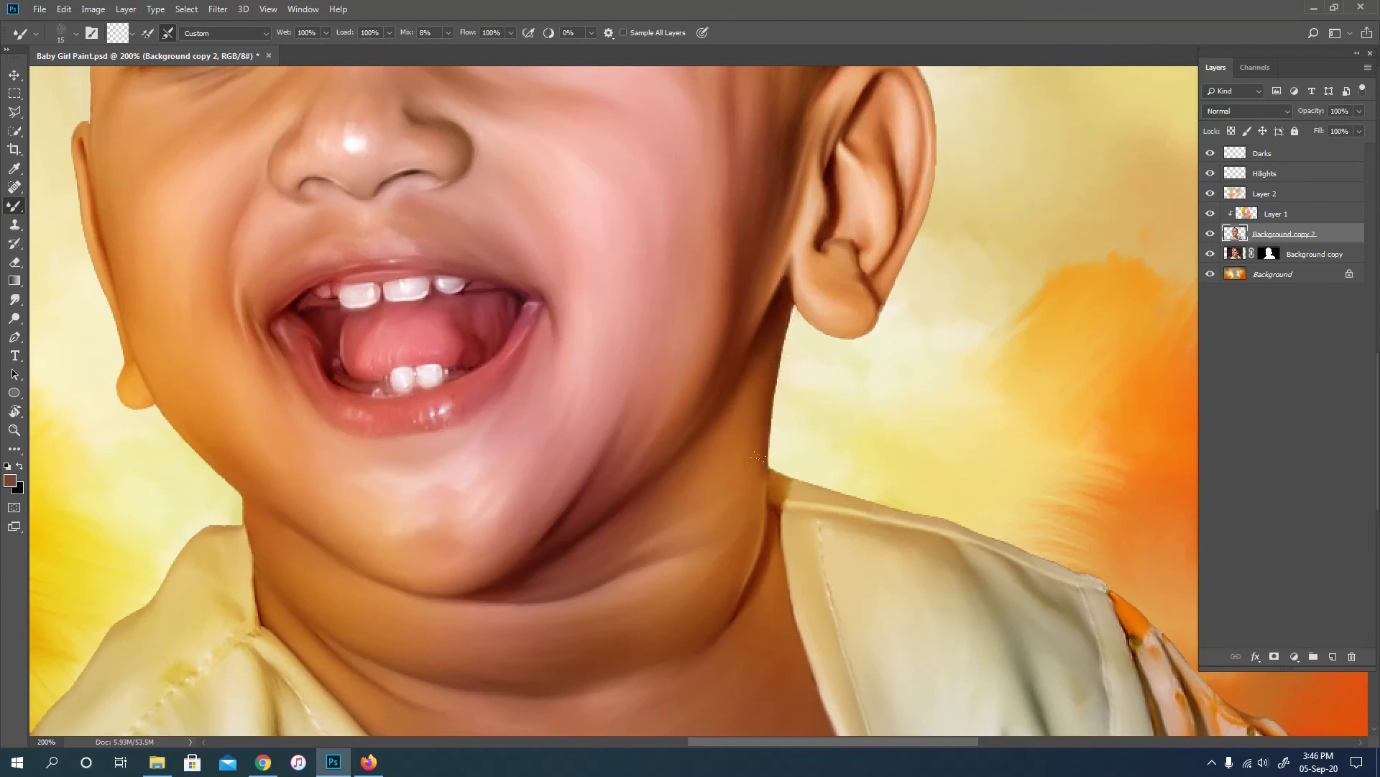
{"action": "key", "text": "bracketleft"}
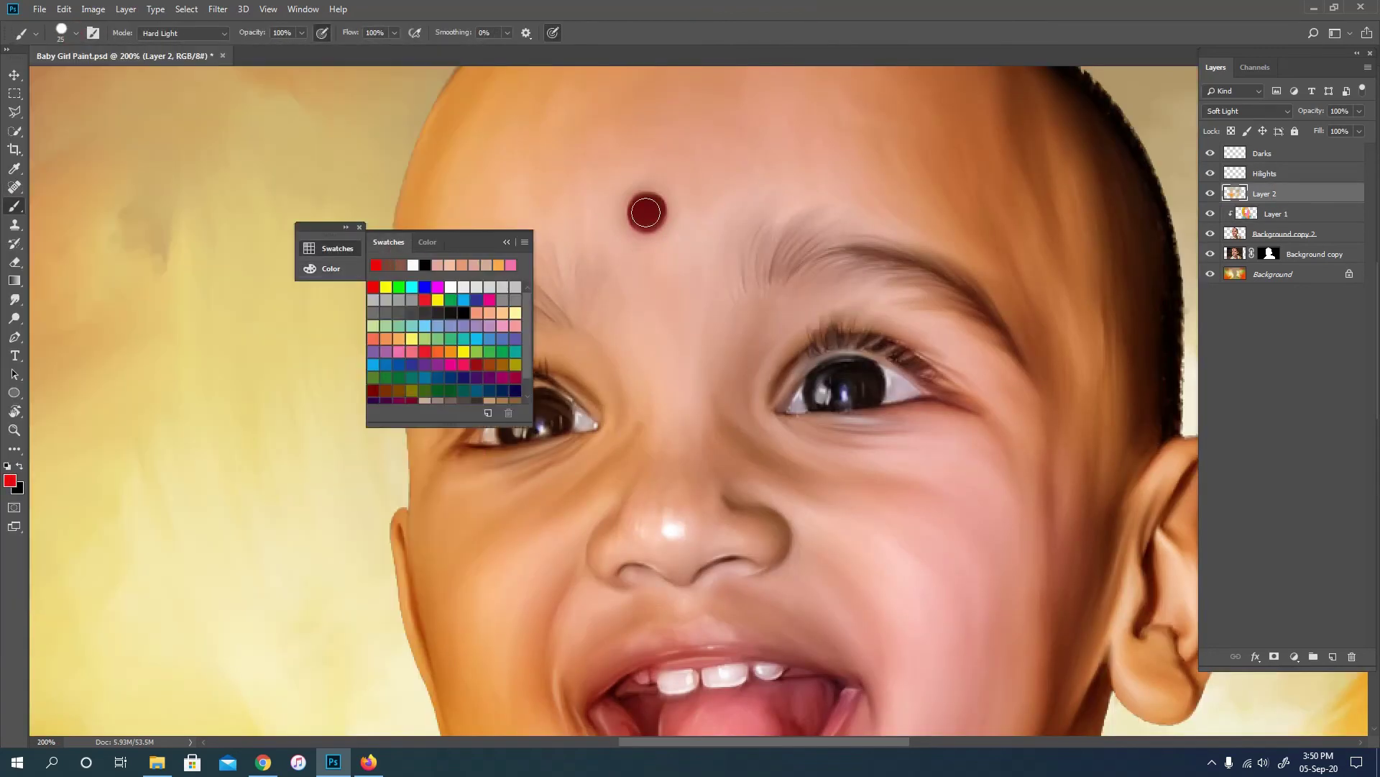
Step: Open the brush presets and make white the painting colour on the Hilights layer
{"action": "left_click", "coordinate": [76, 33]}
{"action": "key", "text": "Tab"}
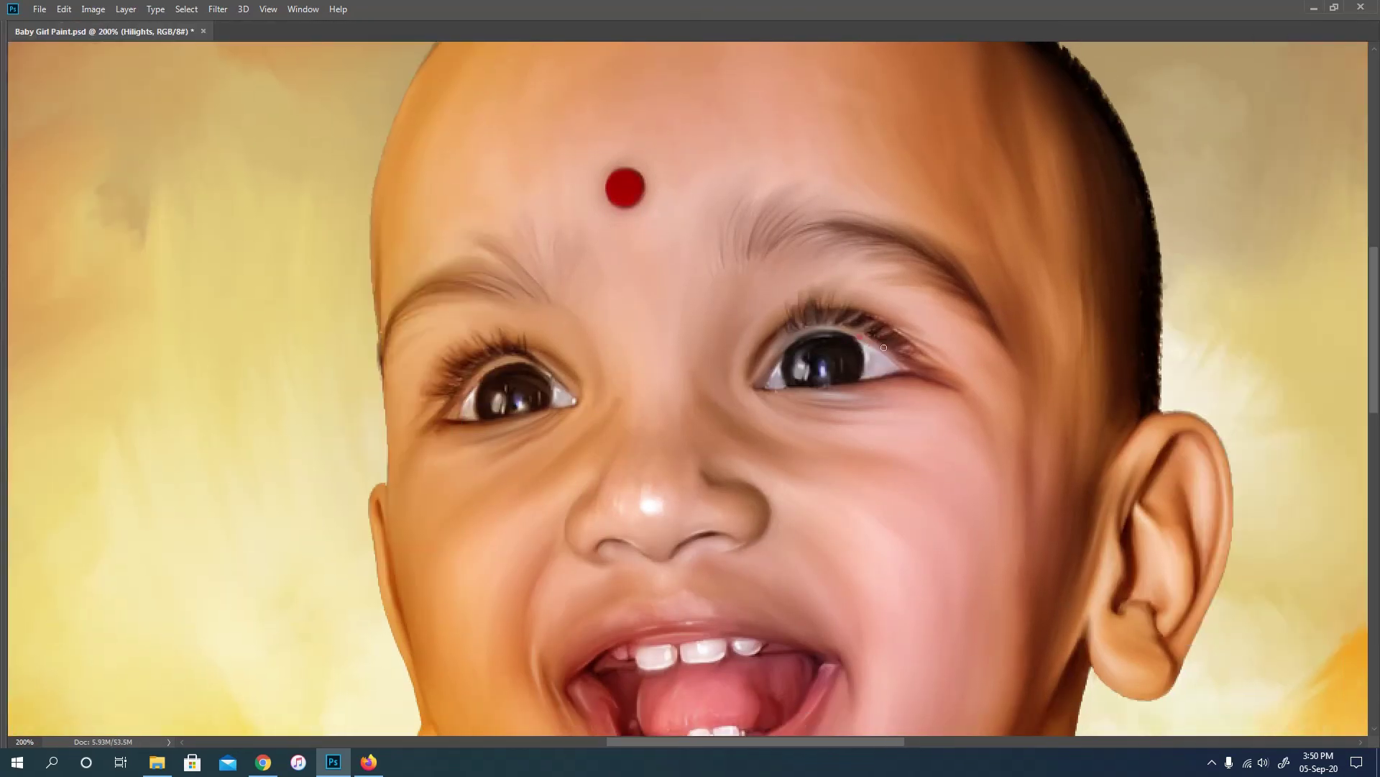
{"action": "key", "text": "Tab"}
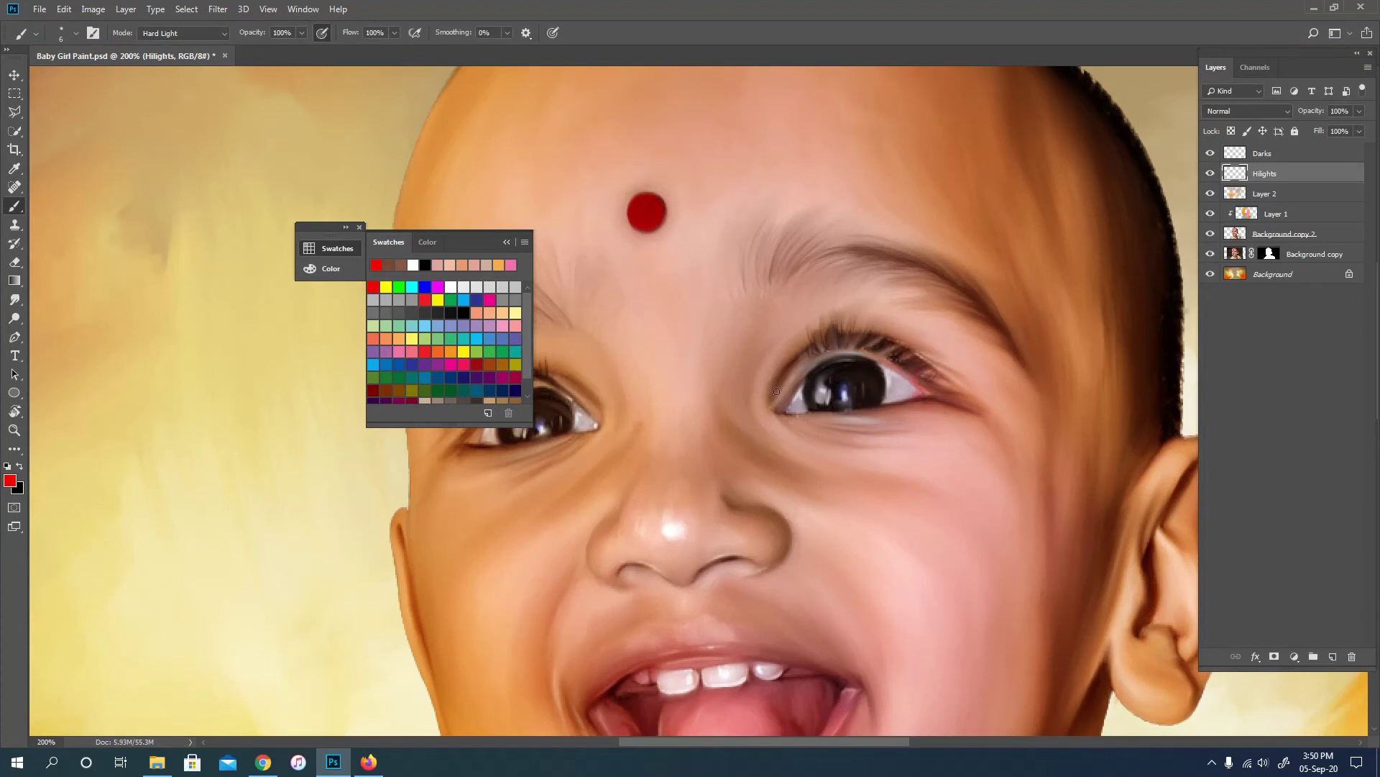
{"action": "key", "text": "Tab"}
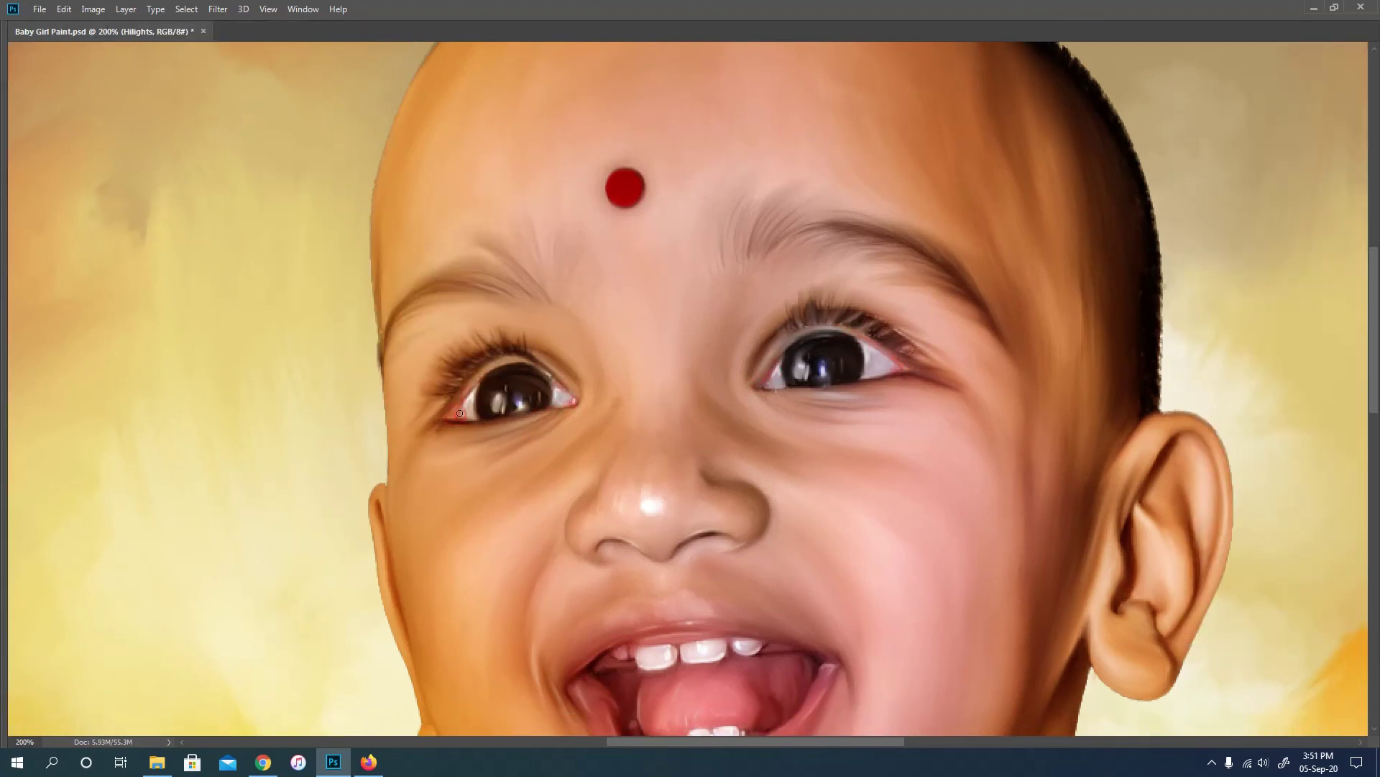
{"action": "key", "text": "ctrl+minus"}
{"action": "key", "text": "ctrl+minus"}
{"action": "key", "text": "Tab"}
{"action": "scroll", "coordinate": [658, 352], "scroll_direction": "up", "scroll_amount": 2}
{"action": "key", "text": "d"}
{"action": "key", "text": "x"}
Step: Paint soft white highlights at 52% opacity with a slightly larger brush, toggling panels to review
{"action": "key", "text": "Tab"}
{"action": "key", "text": "Tab"}
{"action": "key", "text": "Tab"}
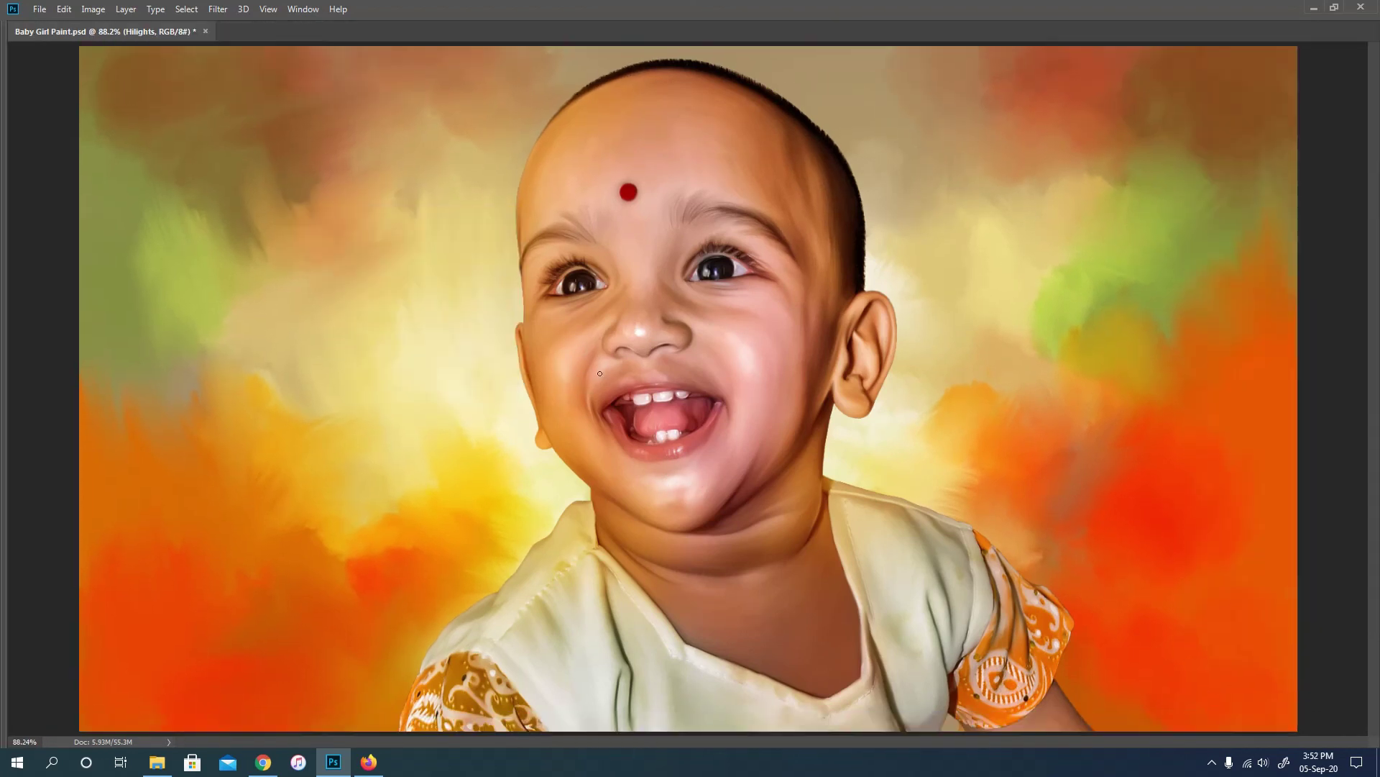
{"action": "key", "text": "Tab"}
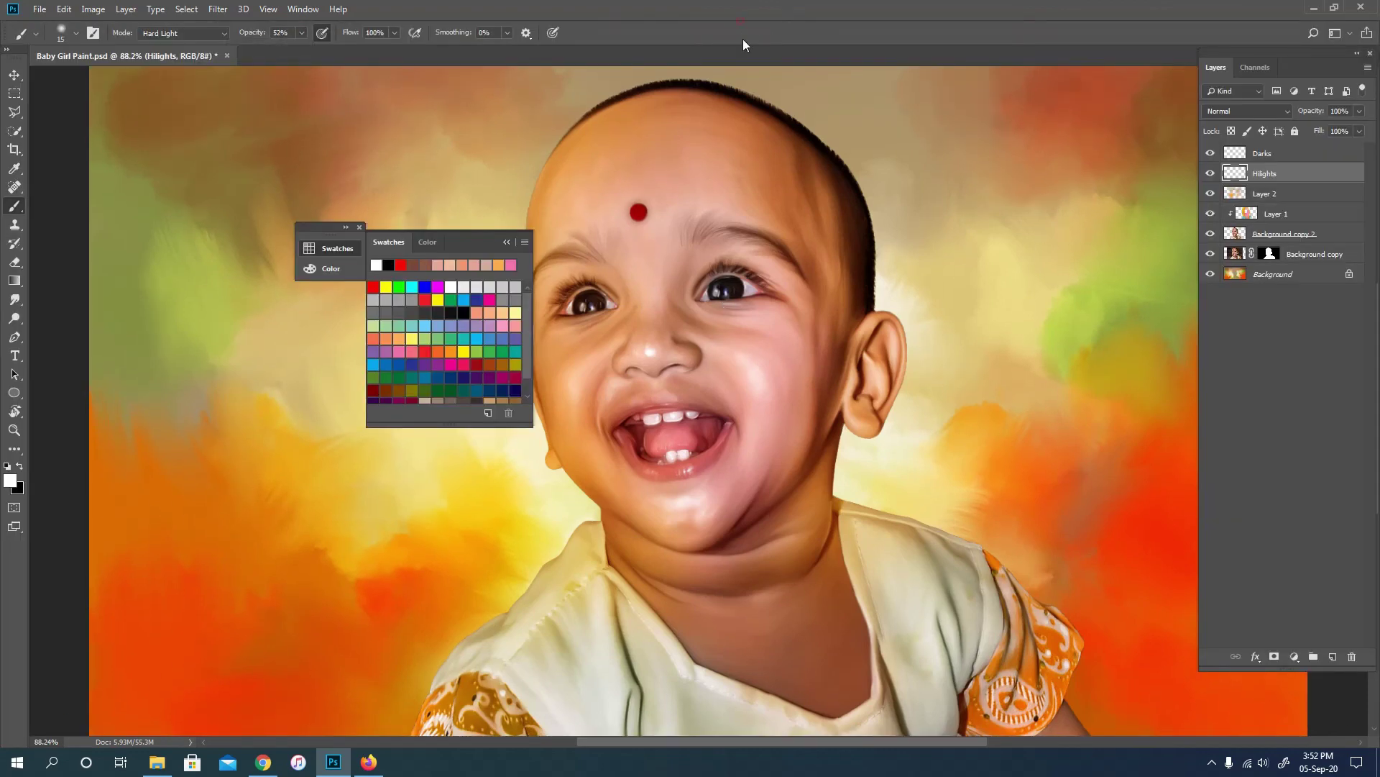
{"action": "key", "text": "Tab"}
{"action": "key", "text": "Tab"}
{"action": "key", "text": "Tab"}
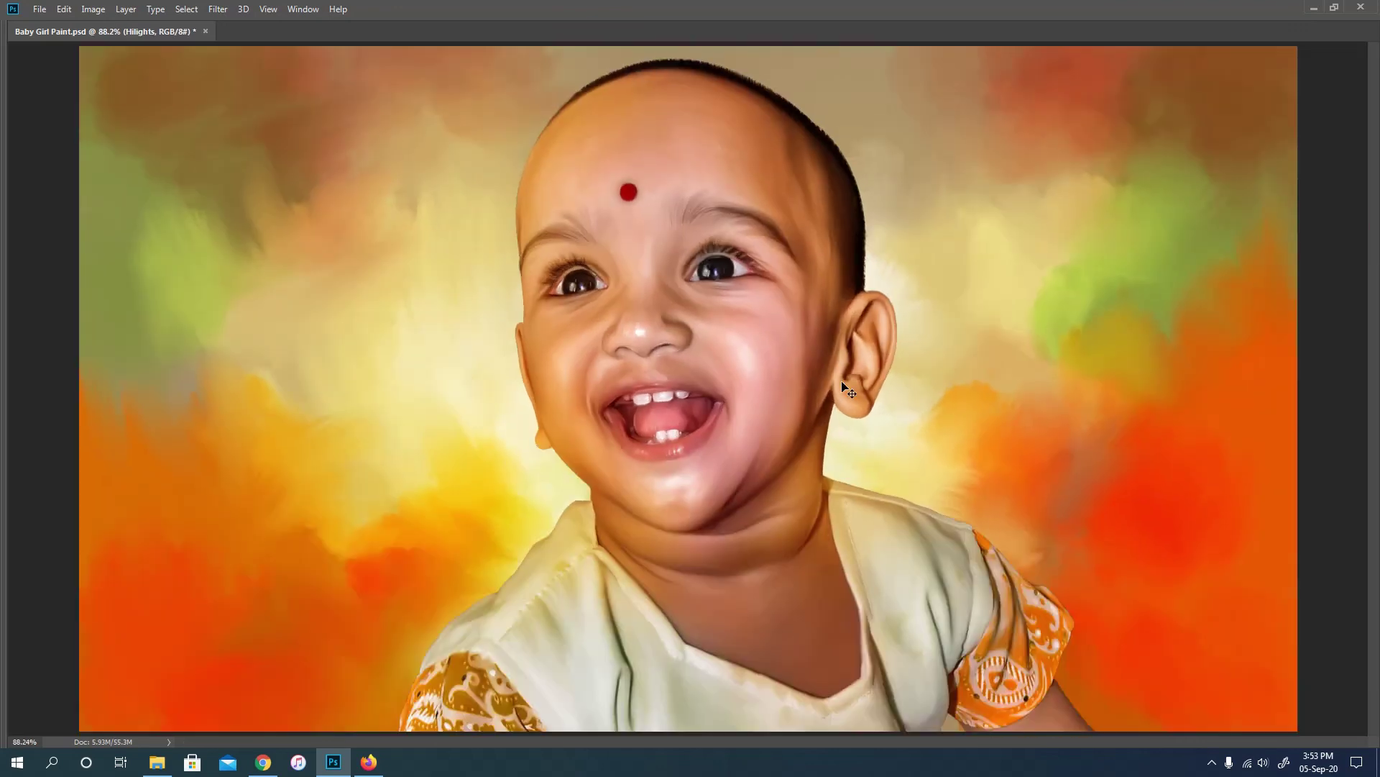
{"action": "key", "text": "Tab"}
{"action": "key", "text": "bracketright"}
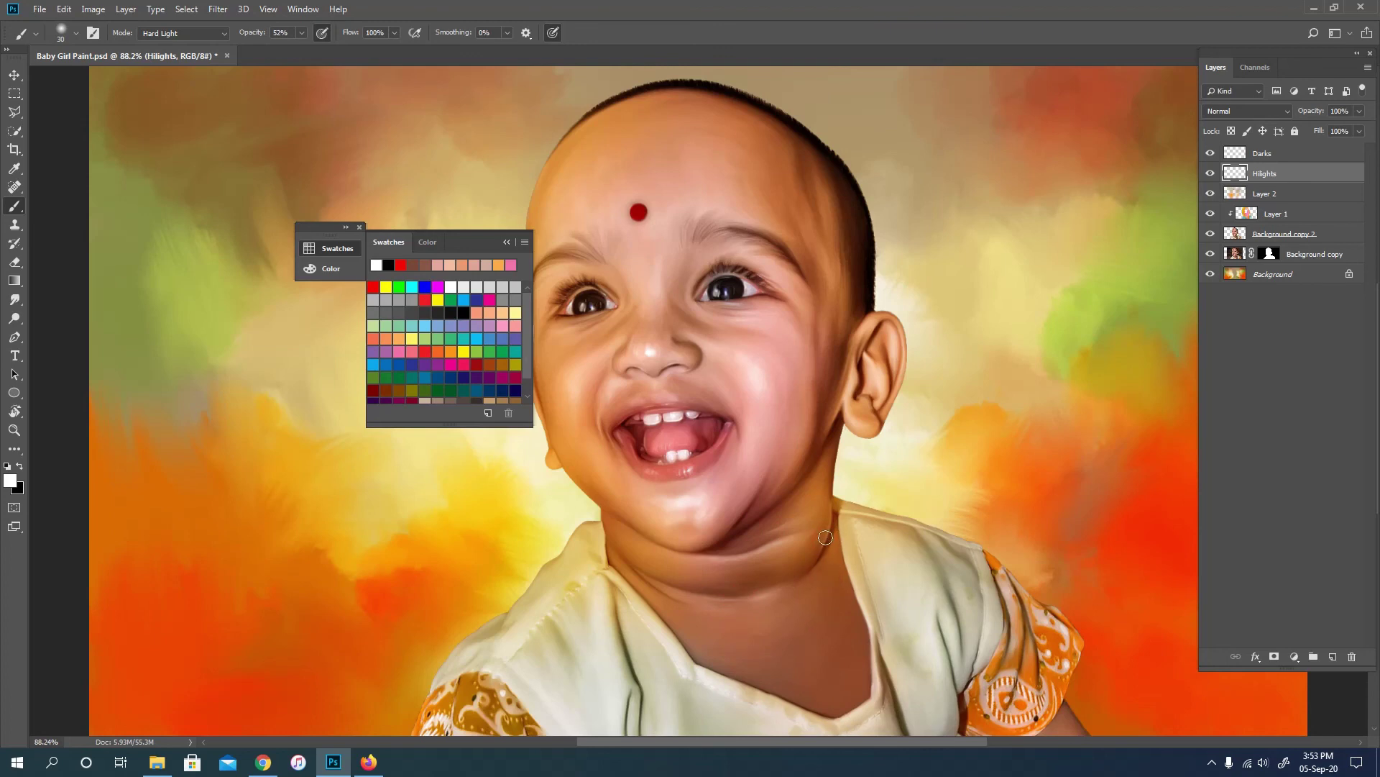
{"action": "key", "text": "Tab"}
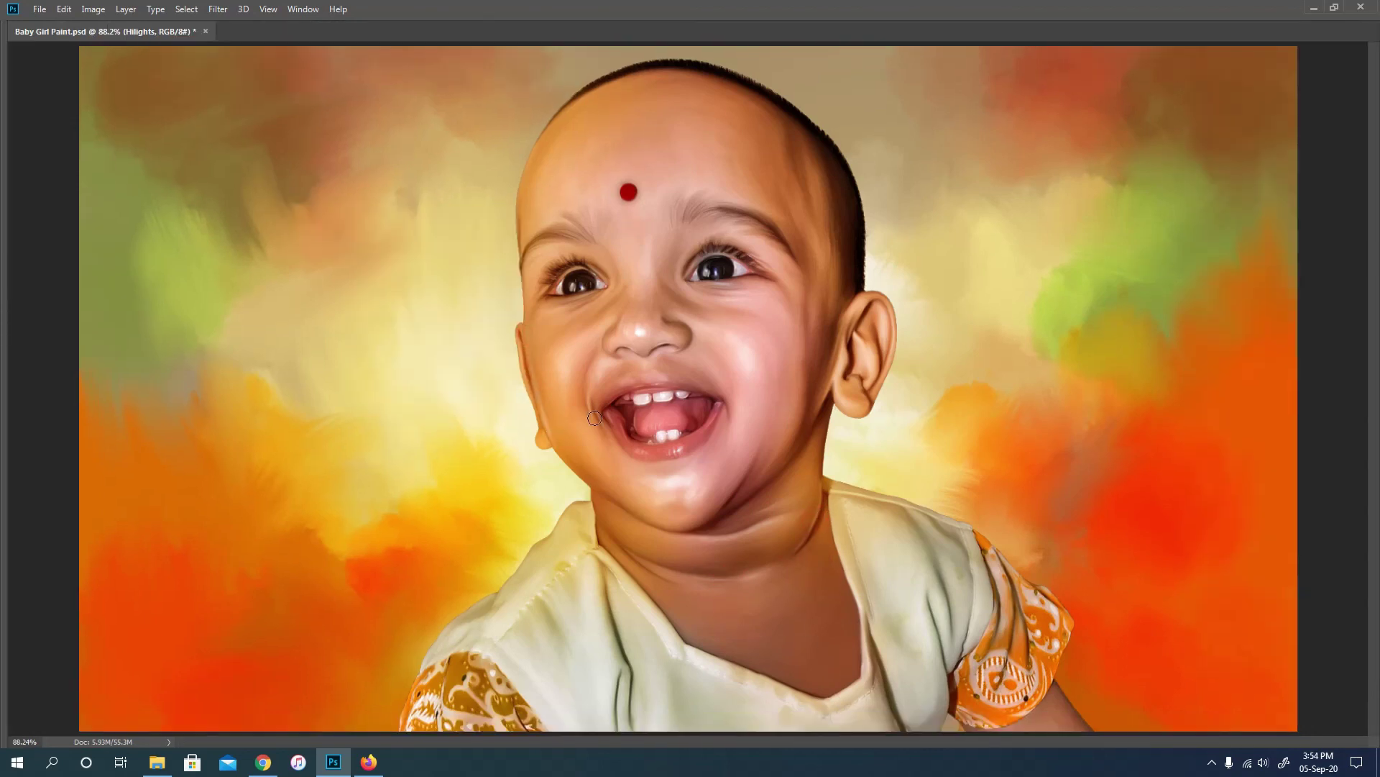
{"action": "key", "text": "ctrl+minus"}
{"action": "key", "text": "ctrl+minus"}
{"action": "key", "text": "Tab"}
{"action": "key", "text": "ctrl+plus"}
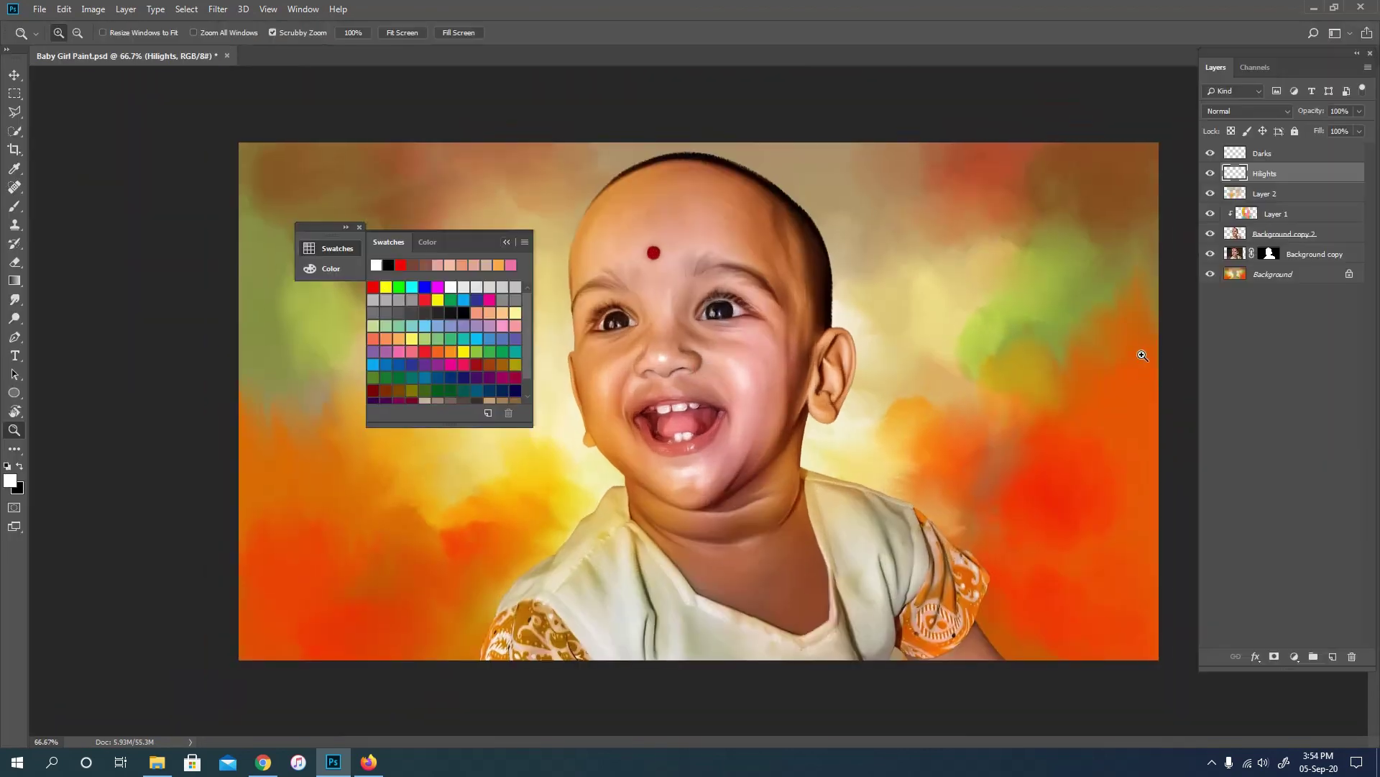
Step: Add a Color Lookup adjustment layer with a colour grade at 39% opacity
{"action": "left_click", "coordinate": [1294, 656]}
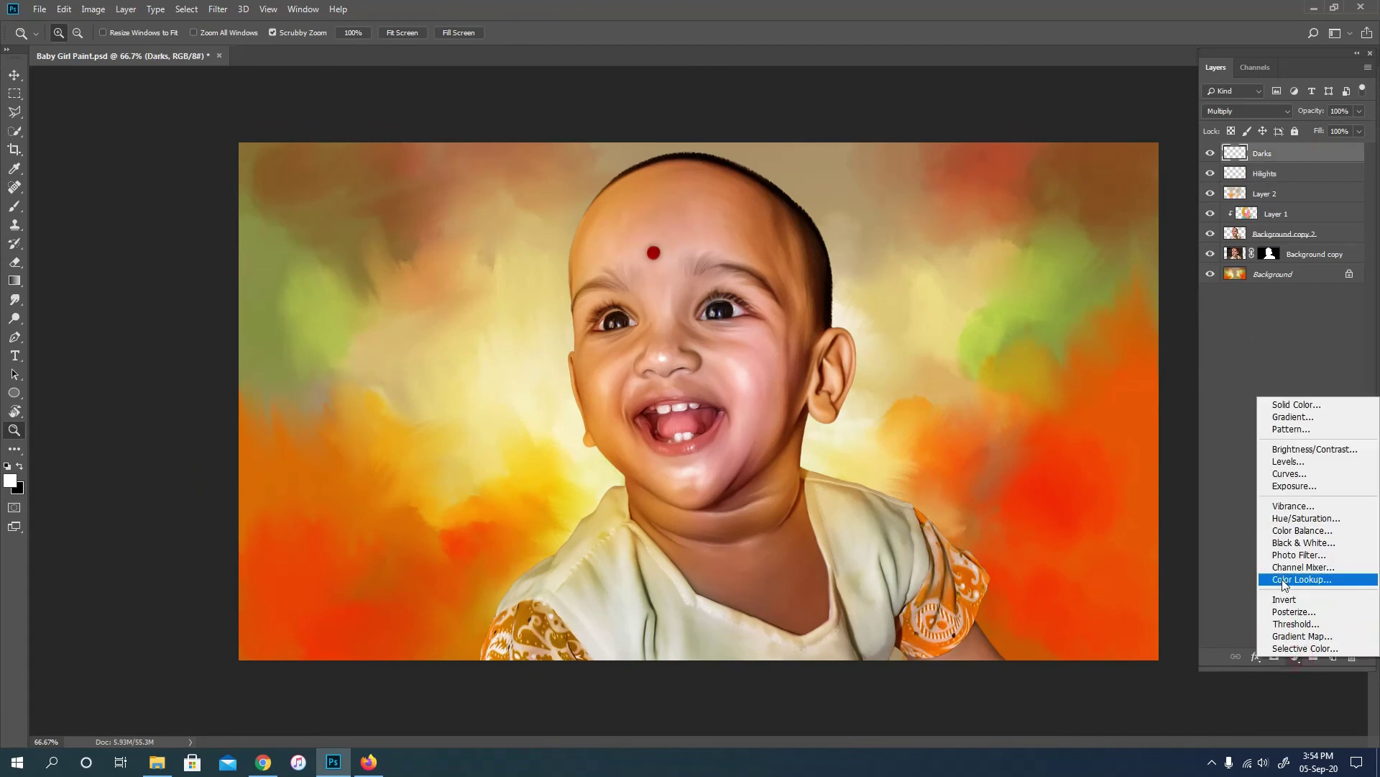
{"action": "left_click", "coordinate": [1288, 579]}
{"action": "left_click", "coordinate": [1186, 119]}
{"action": "key", "text": "3"}
{"action": "key", "text": "9"}
{"action": "key", "text": "ctrl+minus"}
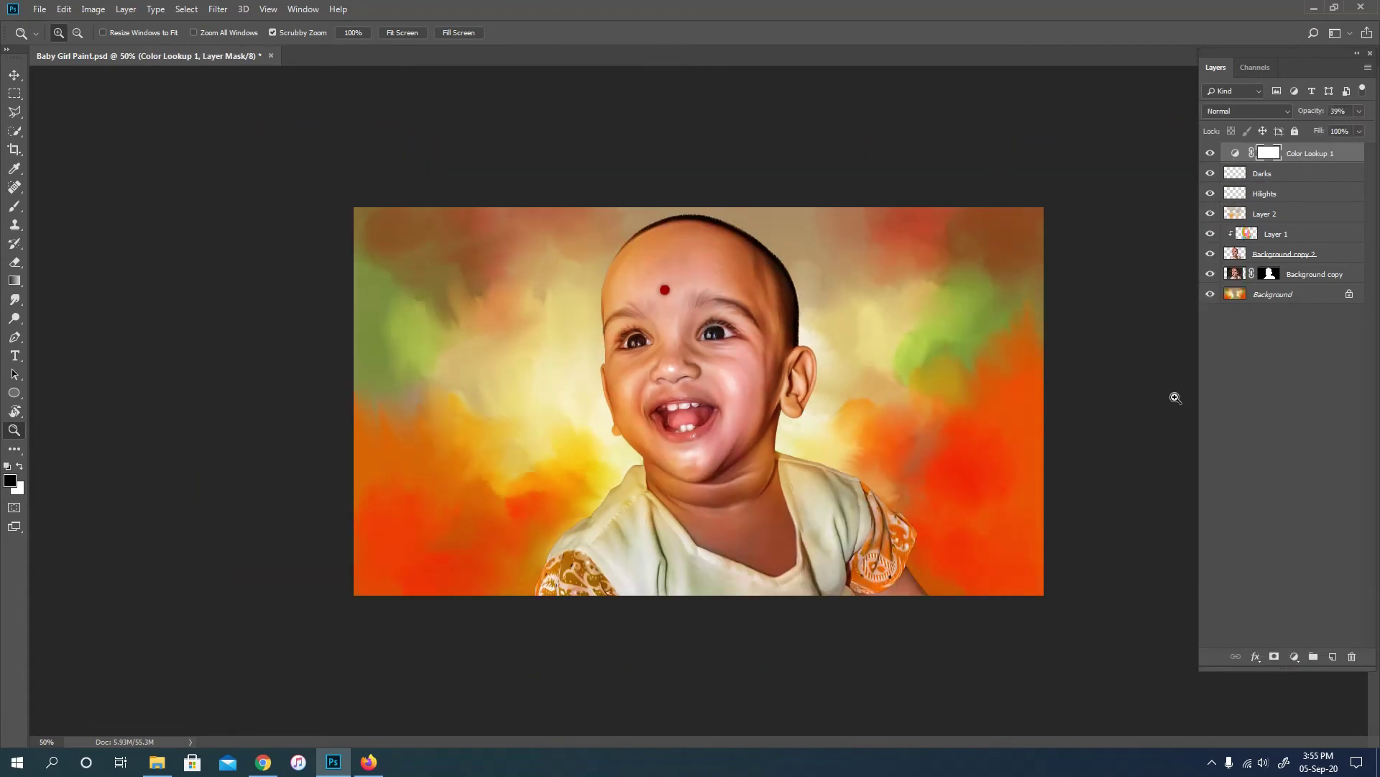
{"action": "left_click", "coordinate": [821, 429]}
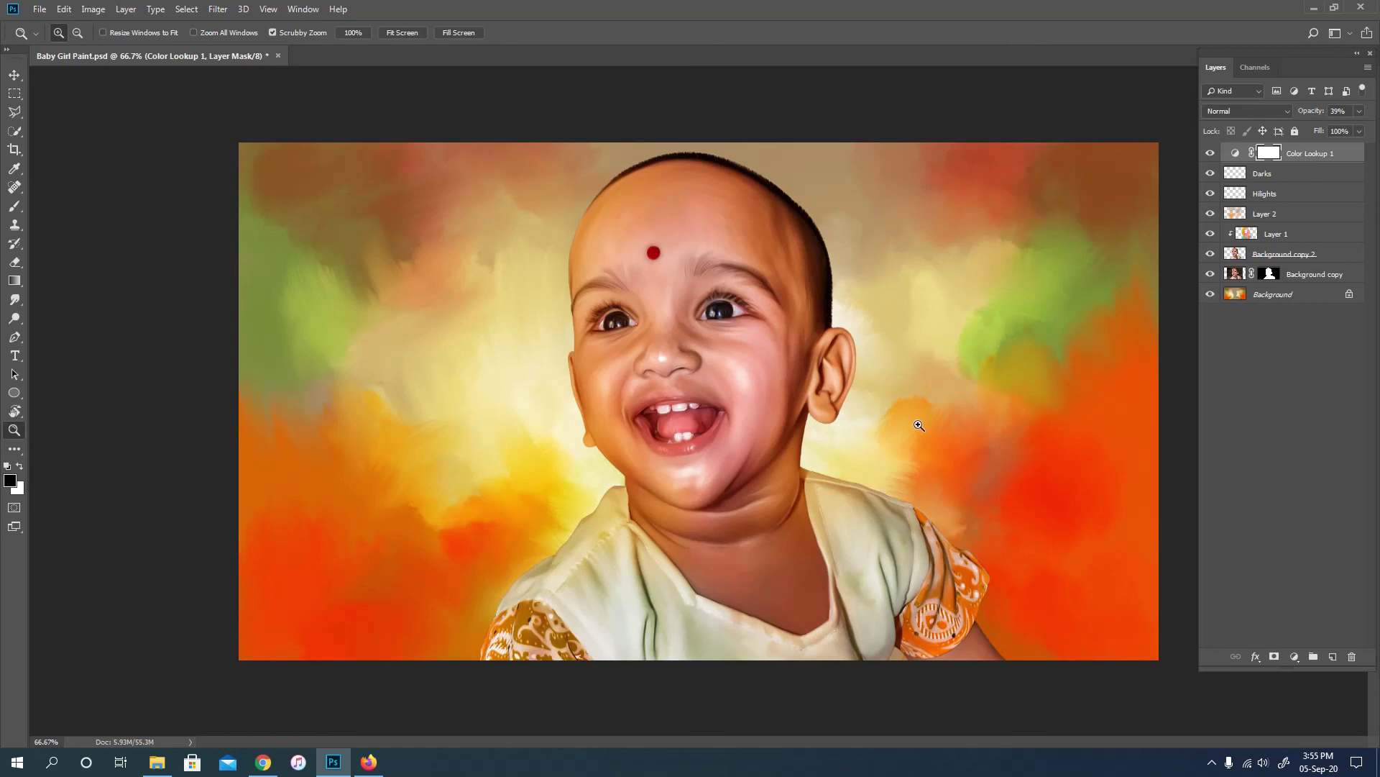
Step: Stamp visible layers, apply a 1.6 px High Pass, and blend the layer in Linear Light
{"action": "key", "text": "ctrl+shift+alt+n"}
{"action": "key", "text": "b"}
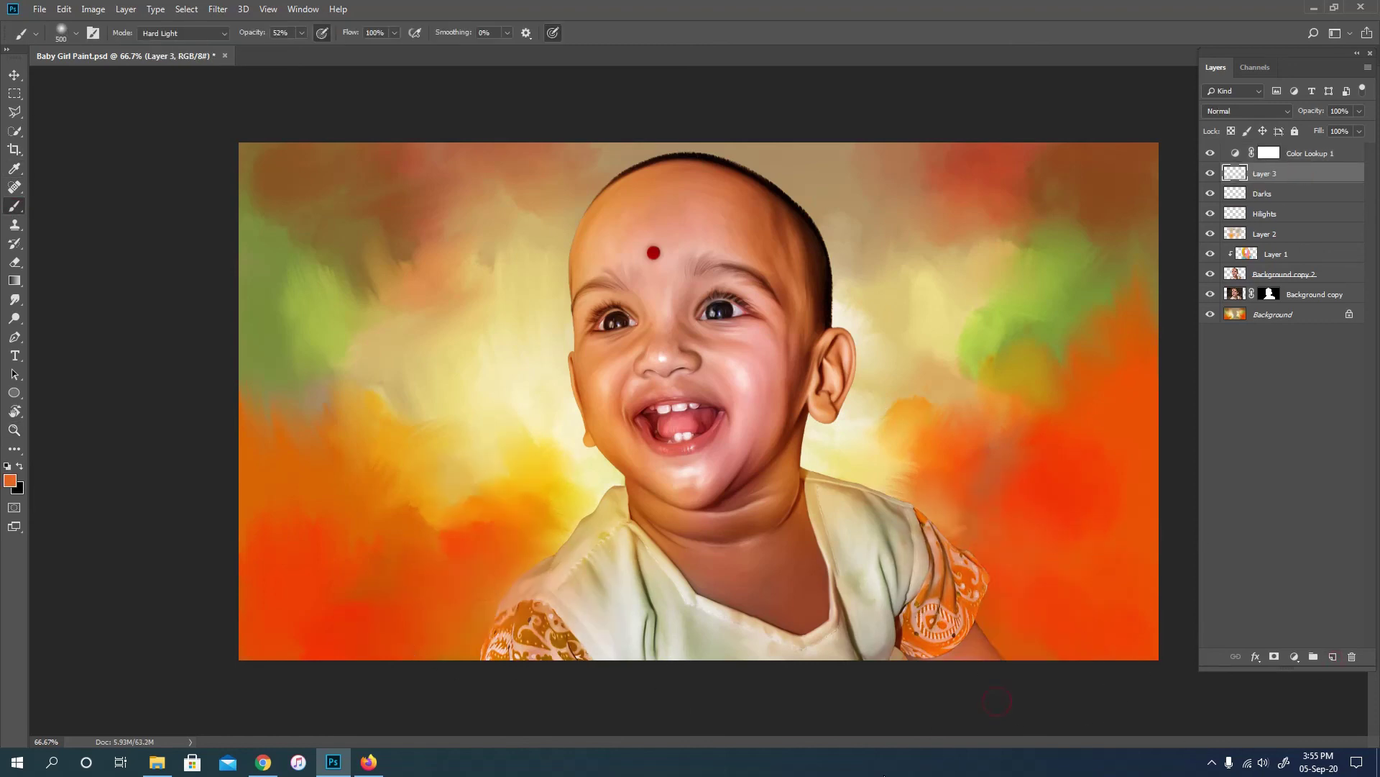
{"action": "key", "text": "ctrl+shift+alt+e"}
{"action": "left_click", "coordinate": [218, 9]}
{"action": "left_click", "coordinate": [449, 317]}
{"action": "left_click_drag", "start_coordinate": [594, 377], "coordinate": [588, 377]}
{"action": "key", "text": "Return"}
{"action": "left_click", "coordinate": [1248, 111]}
{"action": "left_click", "coordinate": [1238, 325]}
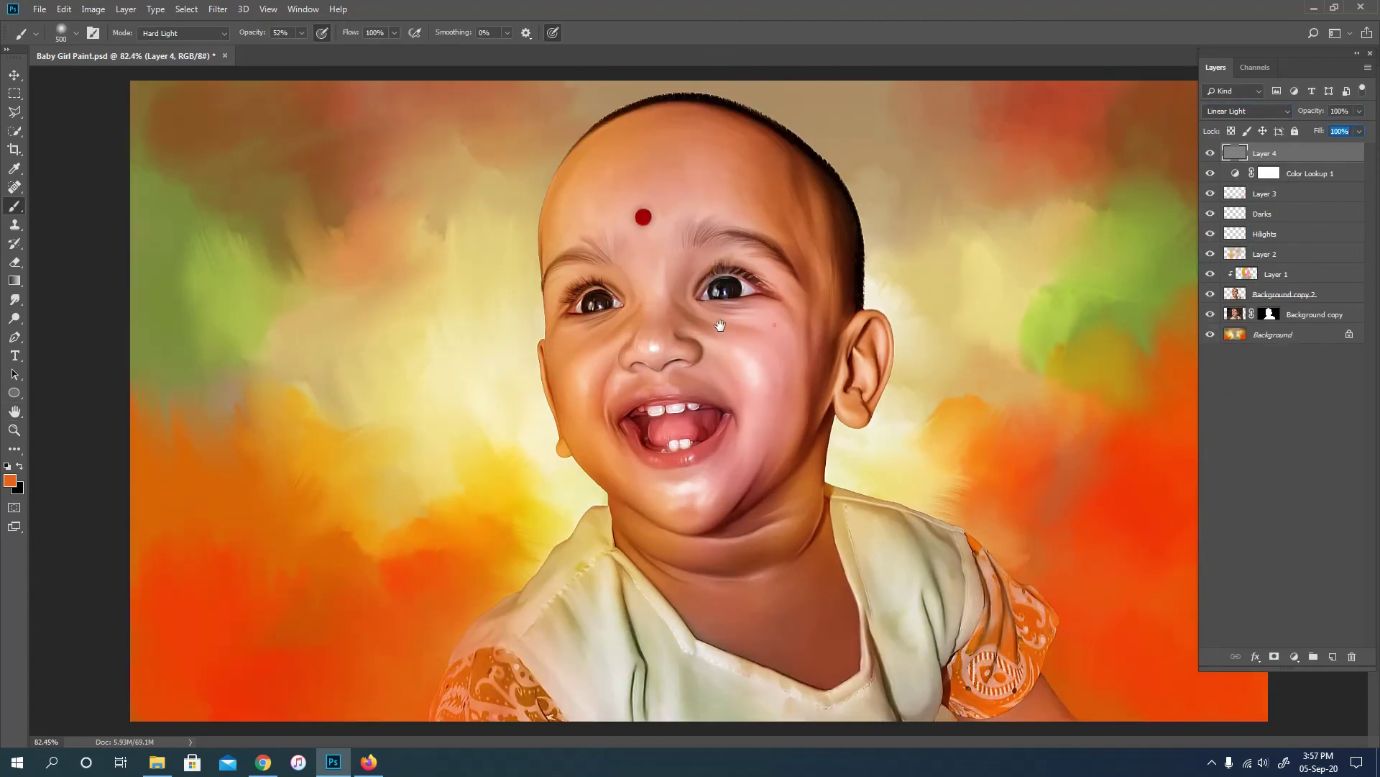
Step: Add a new top layer and set up a small hard round white brush at 100% opacity
{"action": "scroll", "coordinate": [1017, 386], "scroll_direction": "up", "scroll_amount": 2}
{"action": "key", "text": "ctrl+shift+alt+n"}
{"action": "key", "text": "d"}
{"action": "key", "text": "x"}
{"action": "key", "text": "bracketleft"}
{"action": "left_click", "coordinate": [76, 31]}
{"action": "double_click", "coordinate": [44, 139]}
{"action": "left_click_drag", "start_coordinate": [301, 31], "coordinate": [336, 48]}
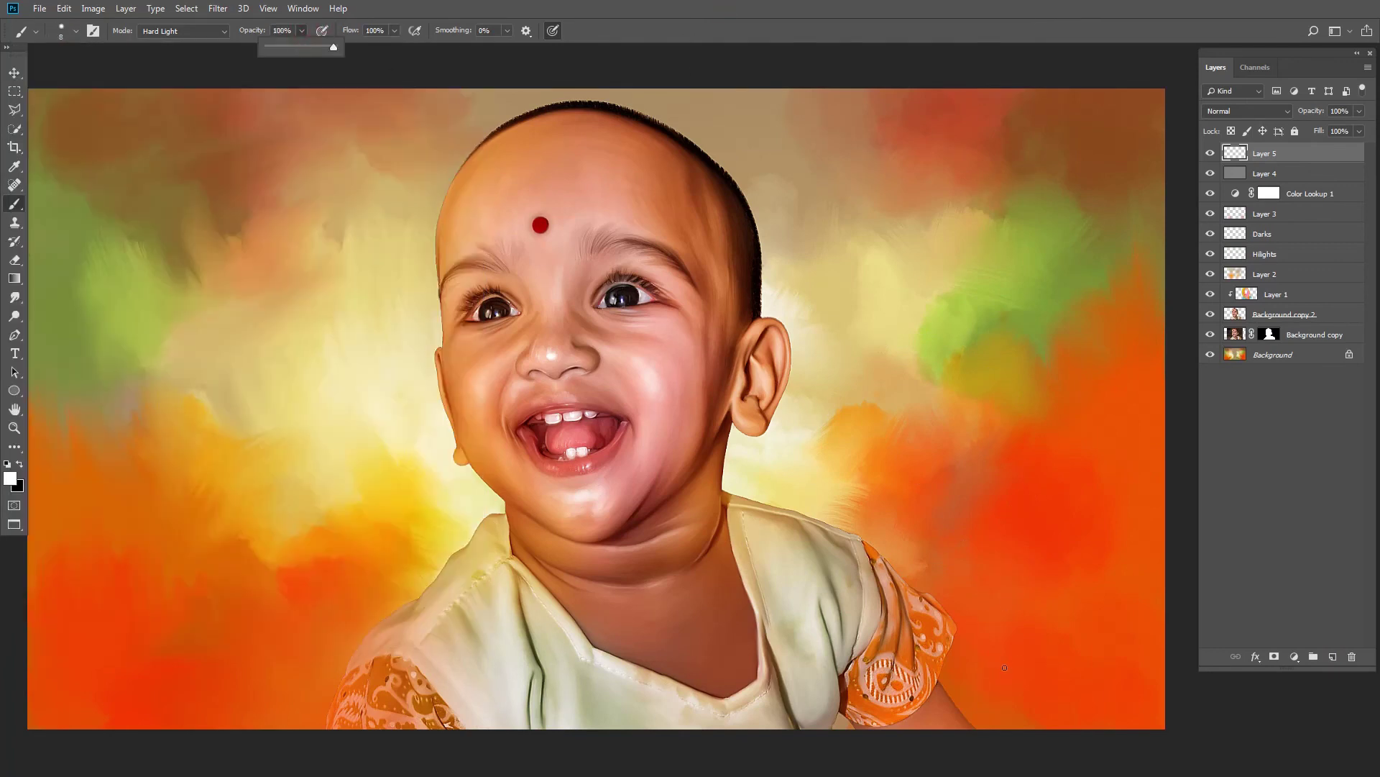
{"action": "left_click", "coordinate": [1264, 254]}
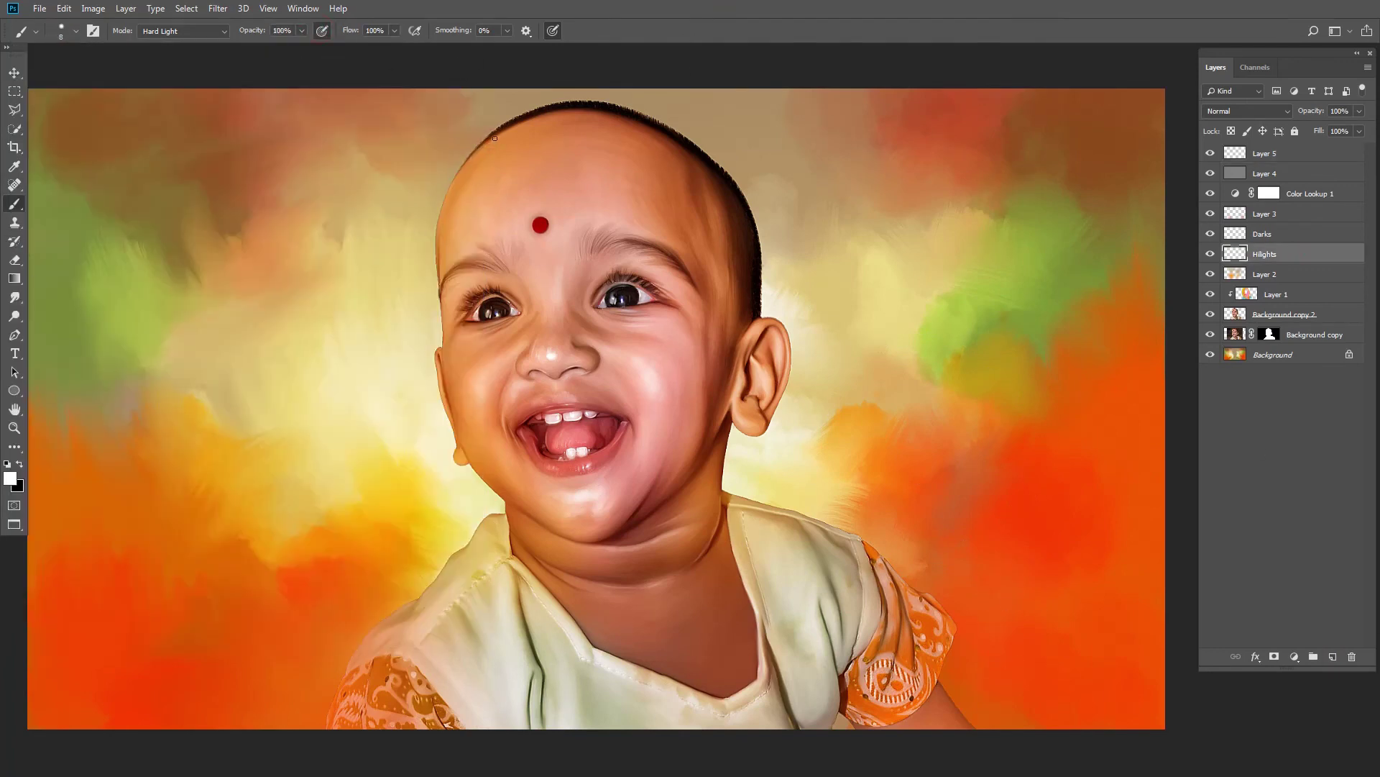